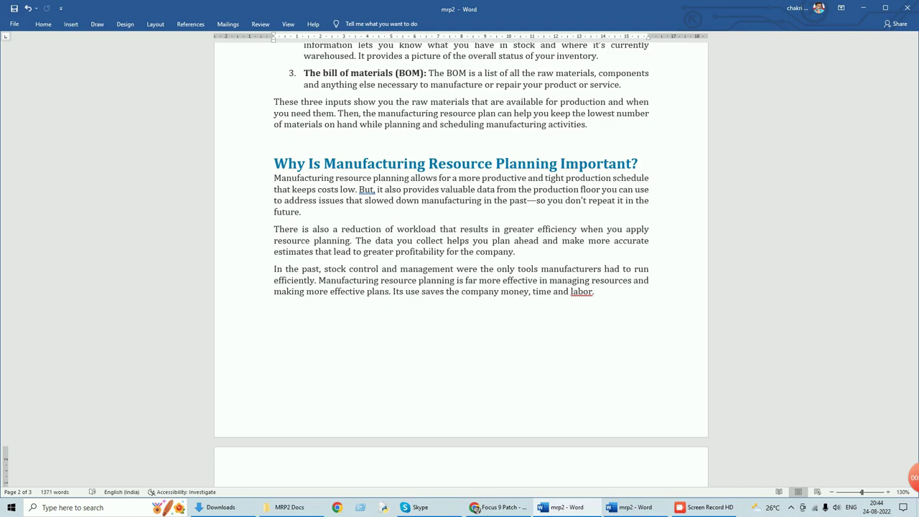
- Expand the "Why is production scheduling important?" section on page 3 to read its text
{"action": "scroll", "coordinate": [817, 218], "scroll_direction": "down", "scroll_amount": 5}
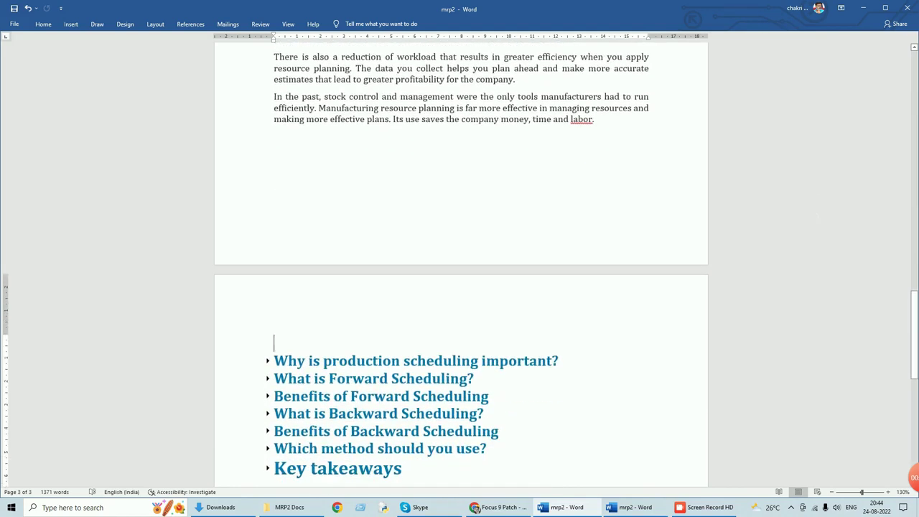
{"action": "scroll", "coordinate": [817, 218], "scroll_direction": "down", "scroll_amount": 2}
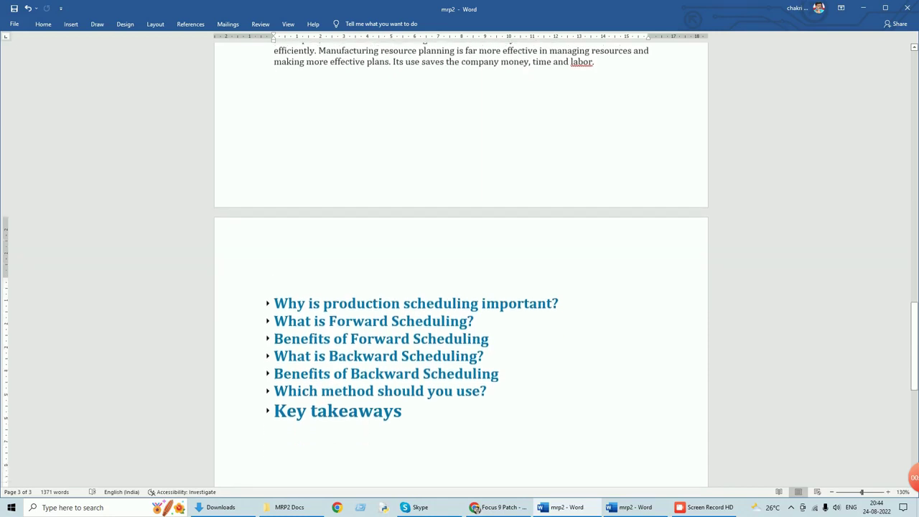
{"action": "left_click", "coordinate": [267, 304]}
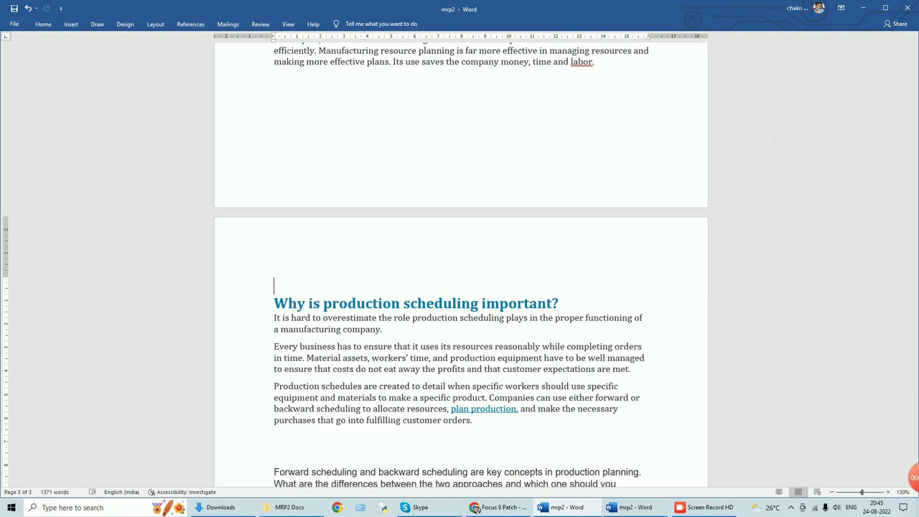
- Expand the "What is Forward Scheduling?" section and read its explanation
{"action": "scroll", "coordinate": [460, 266], "scroll_direction": "down", "scroll_amount": 2}
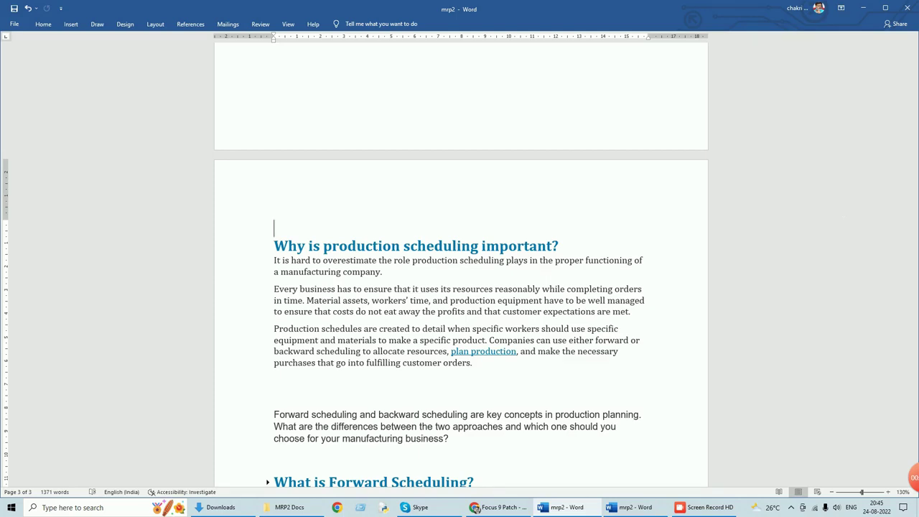
{"action": "scroll", "coordinate": [739, 231], "scroll_direction": "down", "scroll_amount": 4}
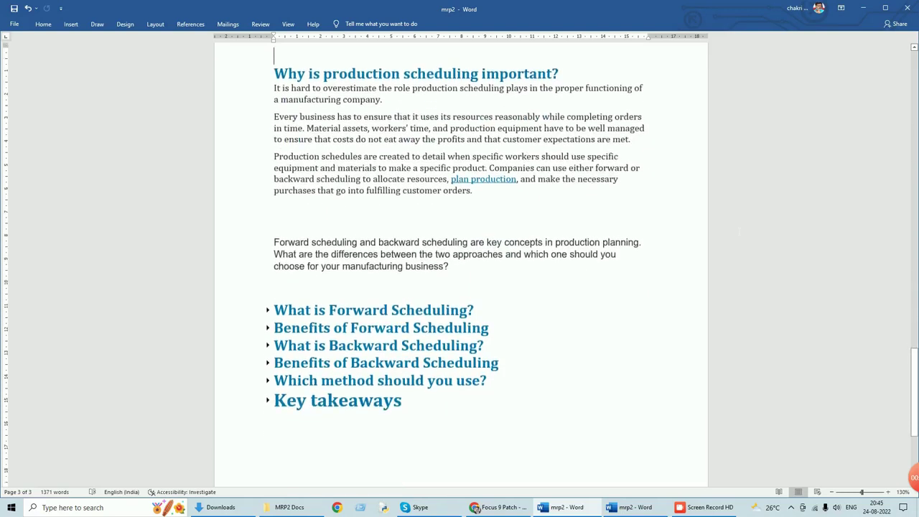
{"action": "left_click", "coordinate": [268, 311]}
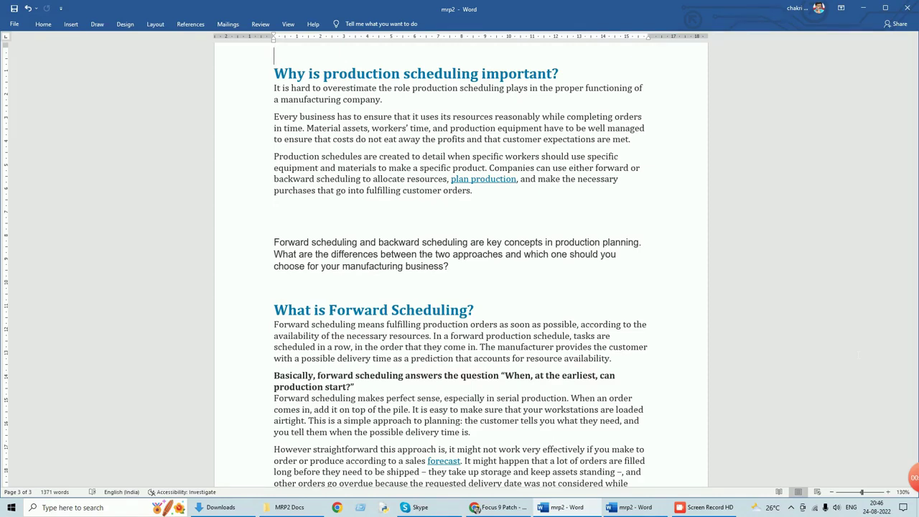
{"action": "scroll", "coordinate": [460, 266], "scroll_direction": "down", "scroll_amount": 1}
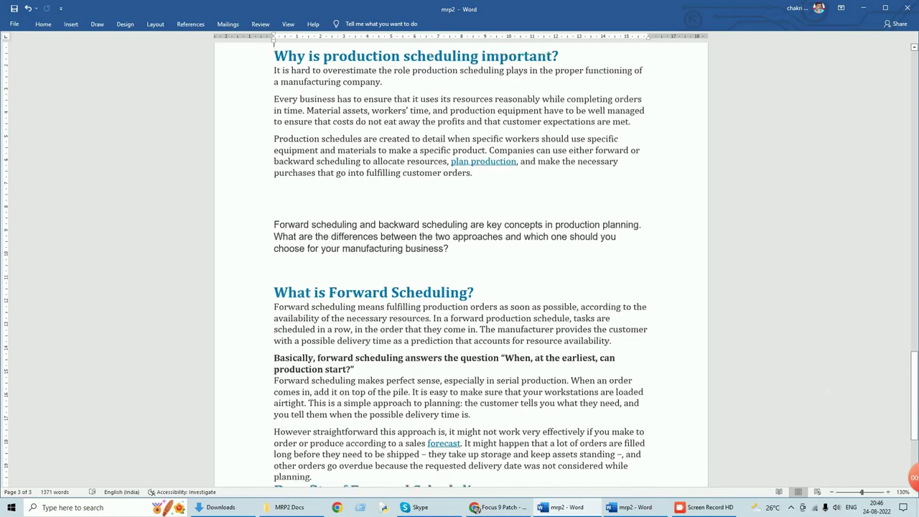
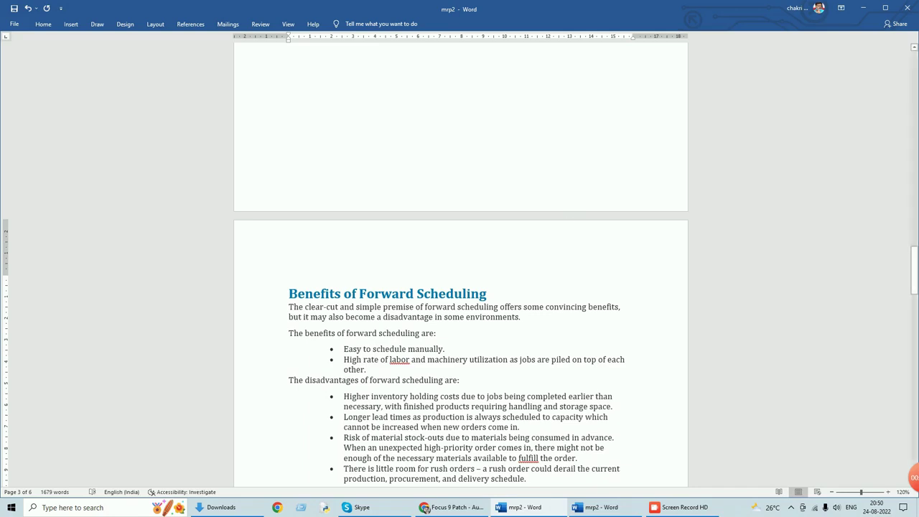
- Read the sections on the benefits of forward scheduling, on backward scheduling and on the benefits of backward scheduling
{"action": "scroll", "coordinate": [460, 288], "scroll_direction": "down", "scroll_amount": 1}
{"action": "scroll", "coordinate": [461, 287], "scroll_direction": "down", "scroll_amount": 1}
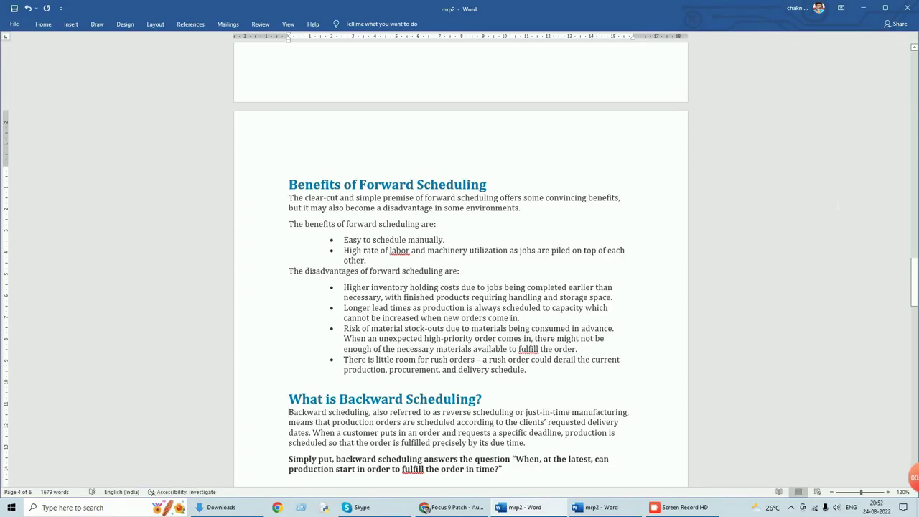
{"action": "scroll", "coordinate": [459, 266], "scroll_direction": "down", "scroll_amount": 4}
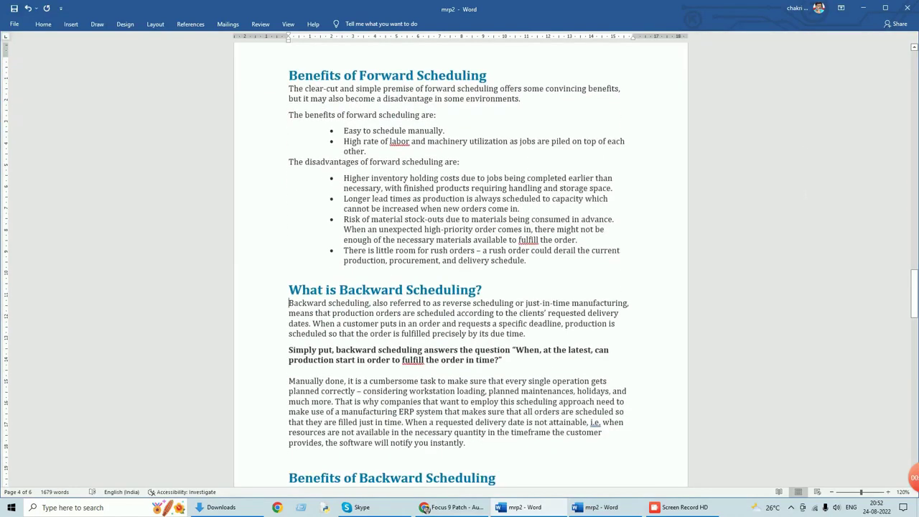
{"action": "scroll", "coordinate": [460, 265], "scroll_direction": "down", "scroll_amount": 2}
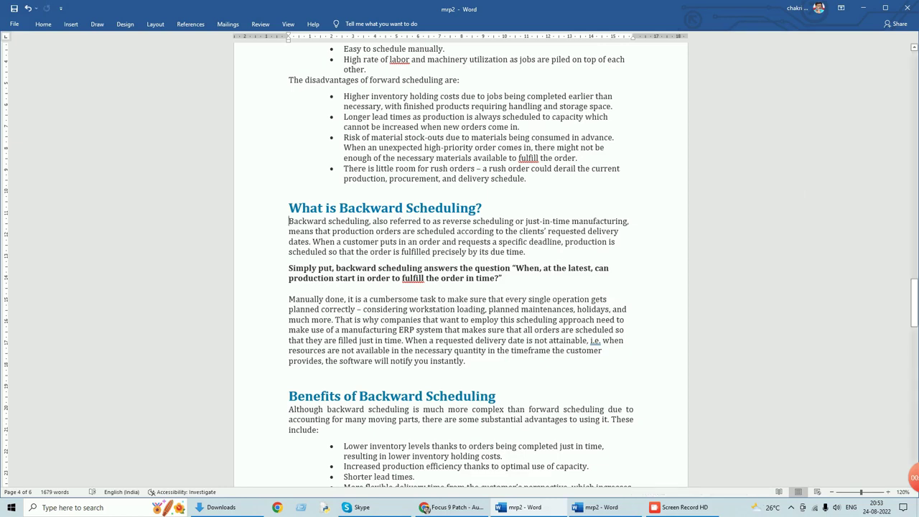
{"action": "scroll", "coordinate": [460, 264], "scroll_direction": "down", "scroll_amount": 3}
{"action": "scroll", "coordinate": [459, 265], "scroll_direction": "down", "scroll_amount": 3}
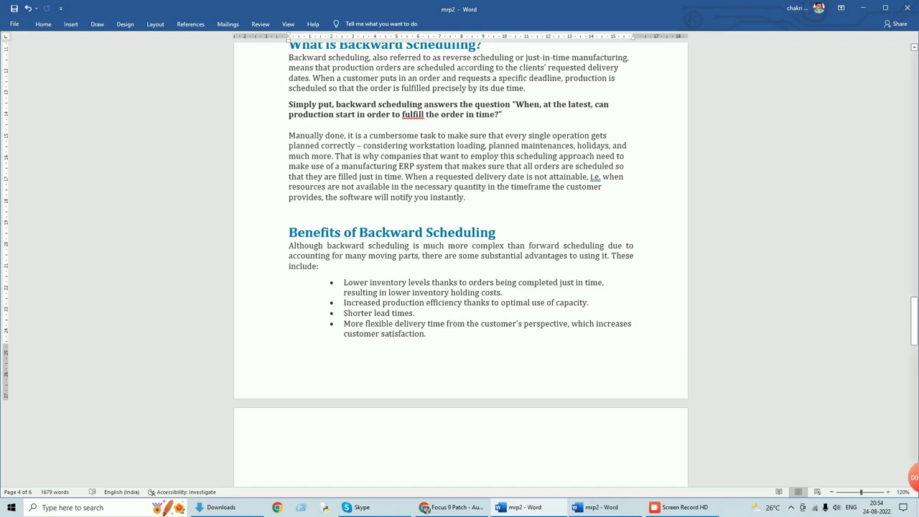
{"action": "scroll", "coordinate": [459, 201], "scroll_direction": "down", "scroll_amount": 2}
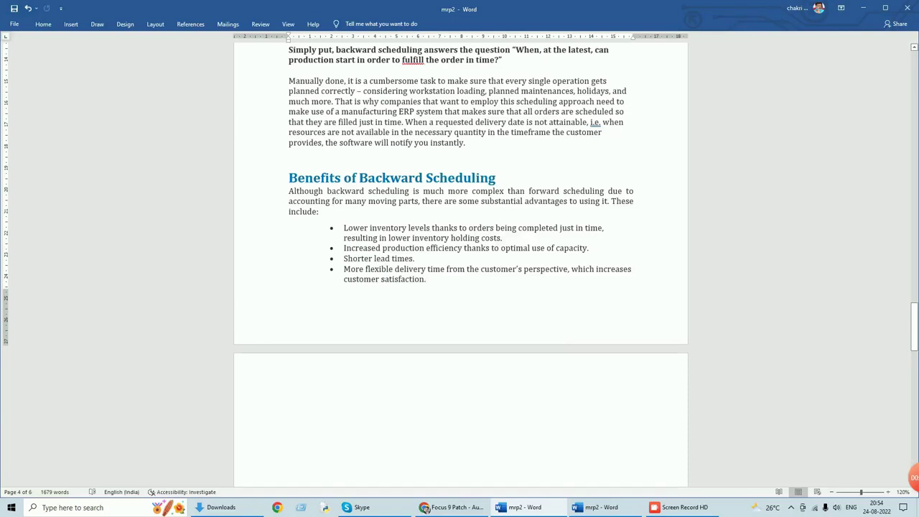
{"action": "mouse_move", "coordinate": [684, 507]}
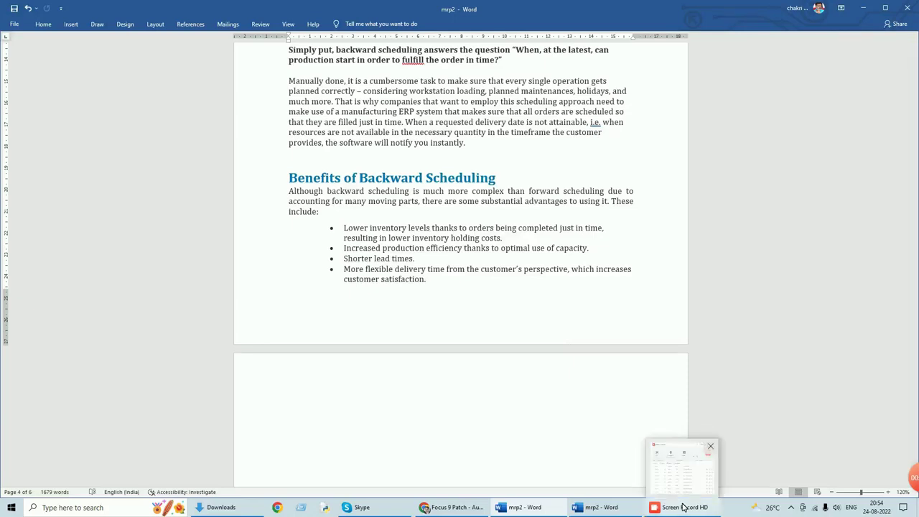
{"action": "scroll", "coordinate": [460, 216], "scroll_direction": "down", "scroll_amount": 4}
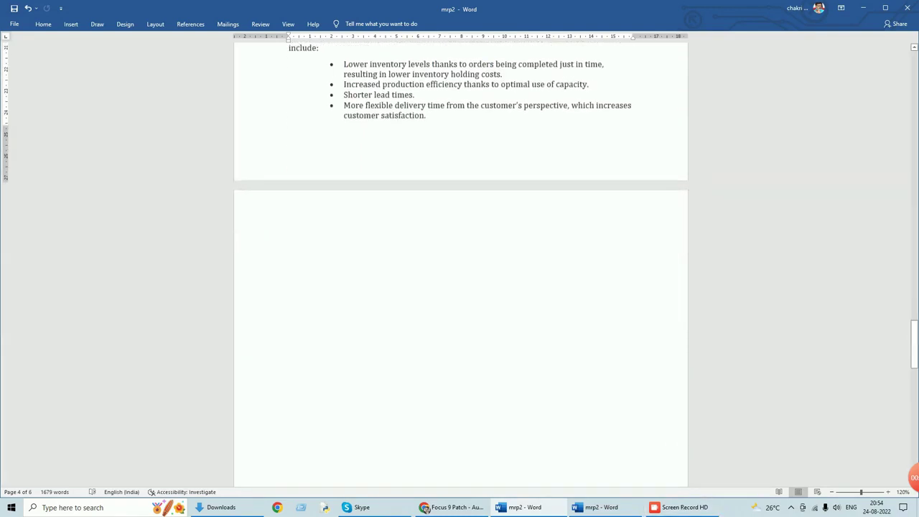
{"action": "scroll", "coordinate": [459, 216], "scroll_direction": "up", "scroll_amount": 3}
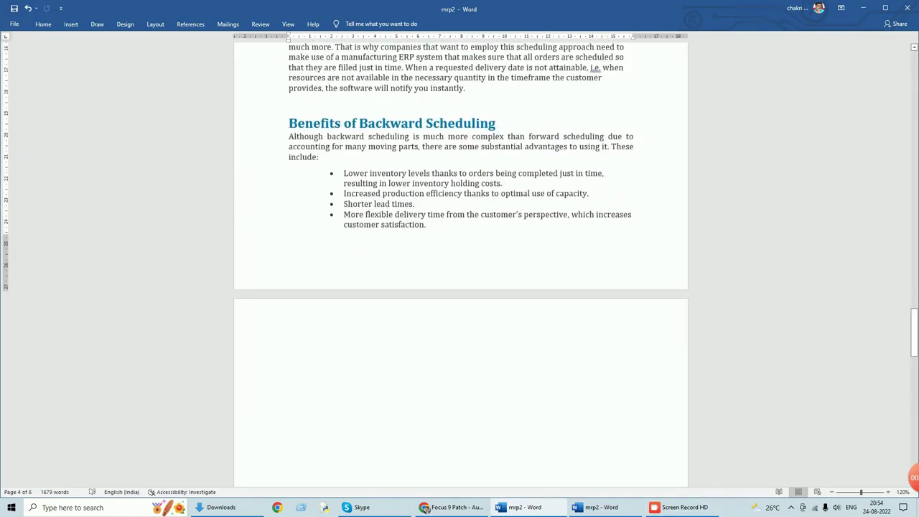
{"action": "scroll", "coordinate": [460, 216], "scroll_direction": "up", "scroll_amount": 2}
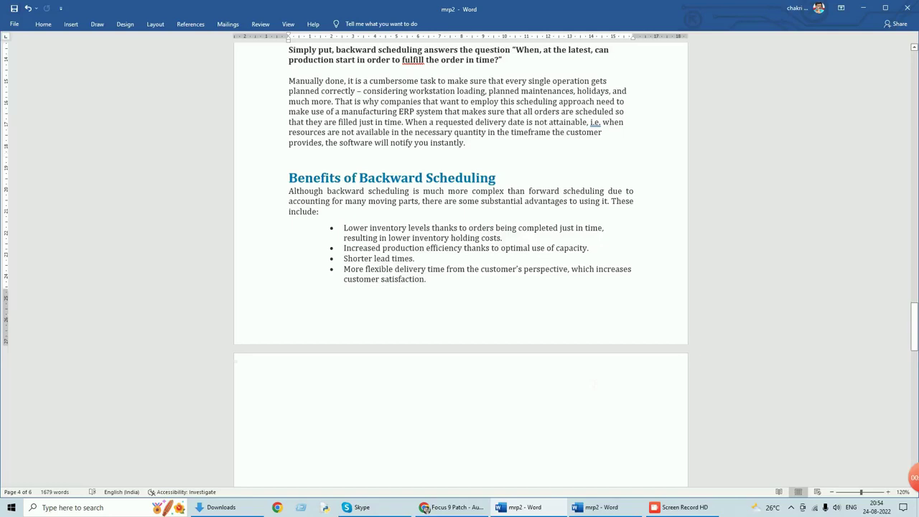
{"action": "scroll", "coordinate": [593, 383], "scroll_direction": "up", "scroll_amount": 1}
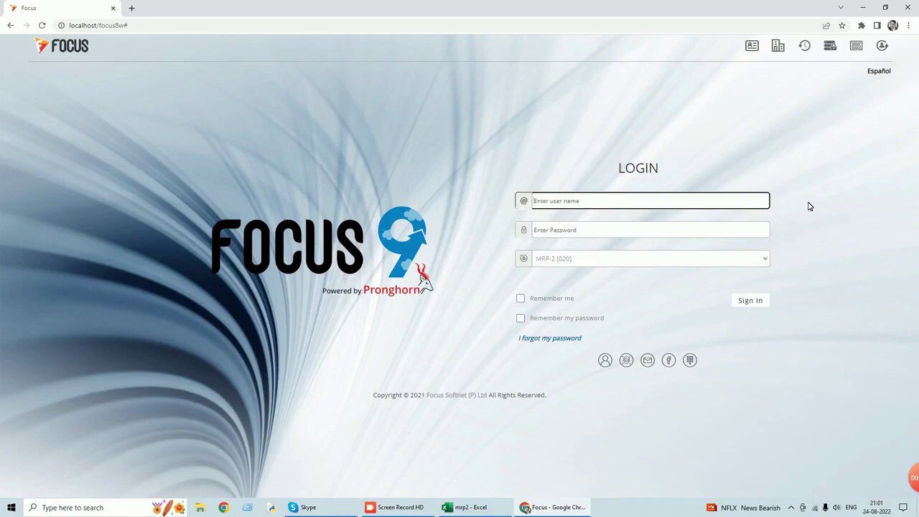
- Sign in to Focus 9 with the user name su and the account password
{"action": "type", "text": "su"}
{"action": "key", "text": "Tab"}
{"action": "type", "text": "s"}
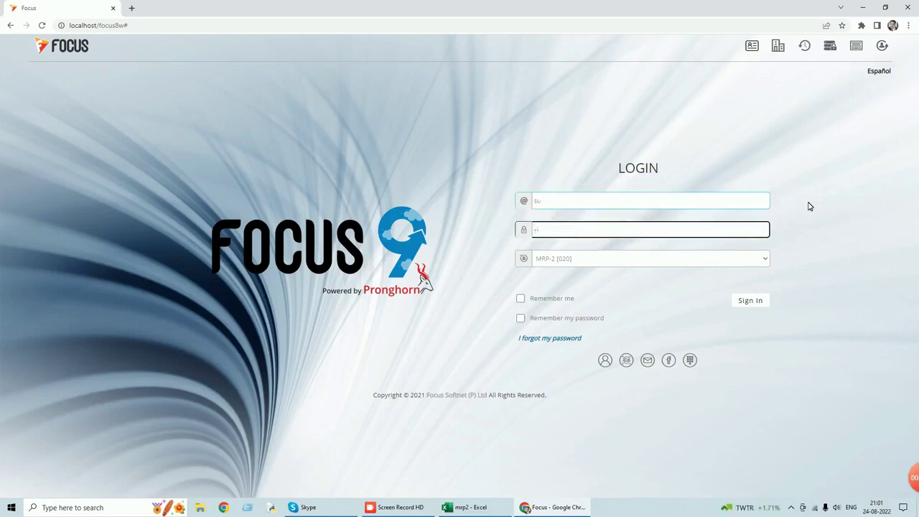
{"action": "left_click", "coordinate": [744, 302]}
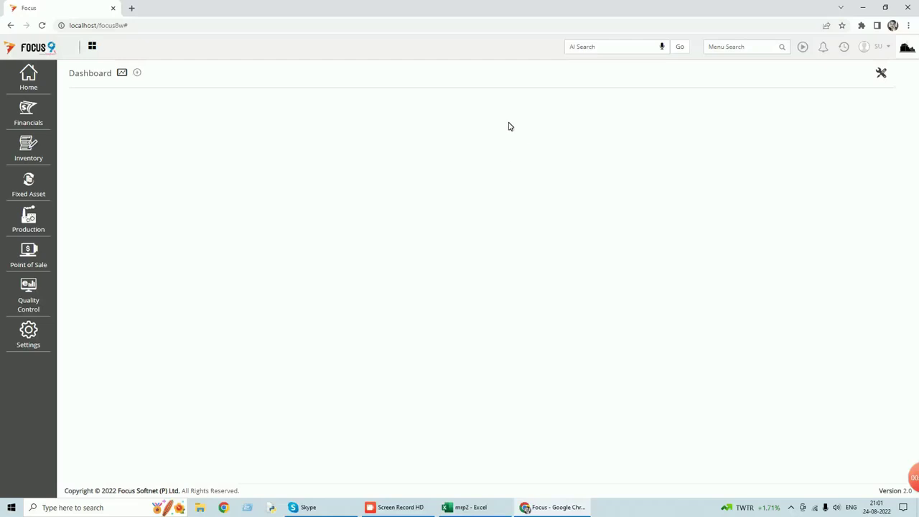
- Open the Plant-A record from the MRP Plant master to review its name and code, and close the record and the master
{"action": "left_click", "coordinate": [29, 76]}
{"action": "left_click", "coordinate": [88, 95]}
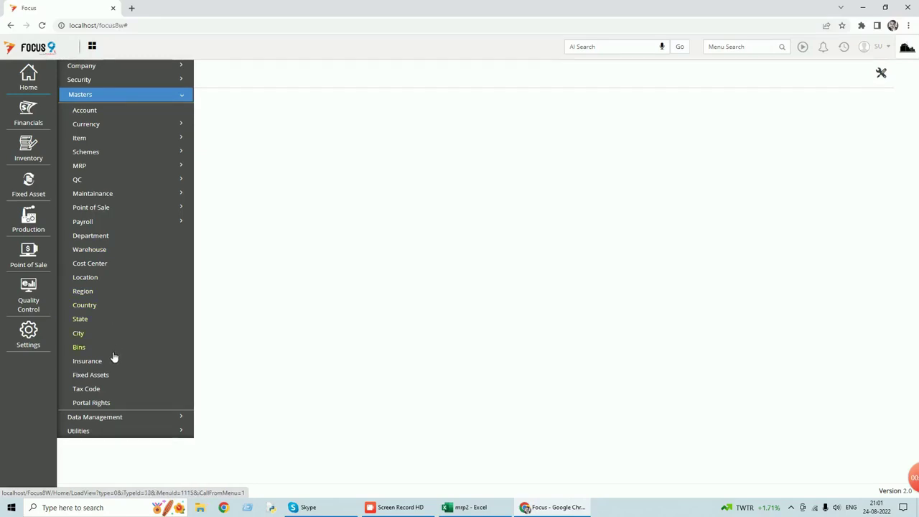
{"action": "left_click", "coordinate": [182, 166]}
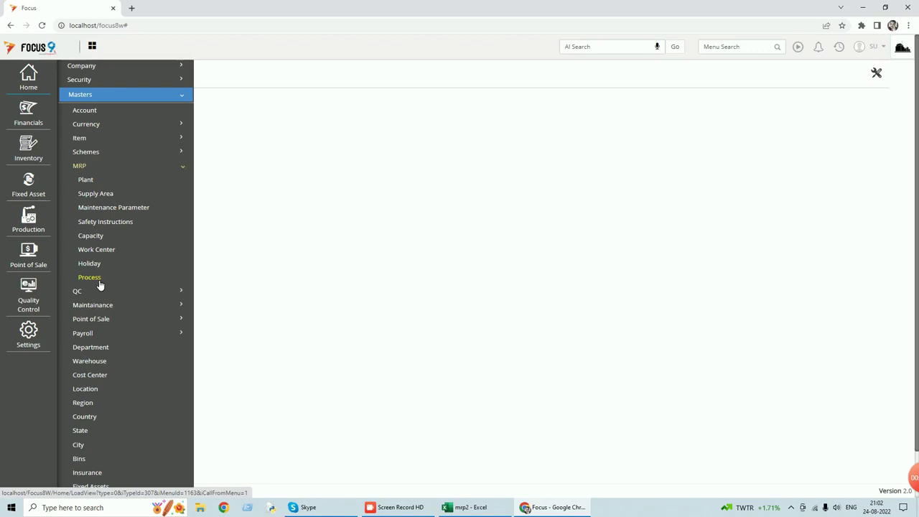
{"action": "left_click", "coordinate": [93, 182]}
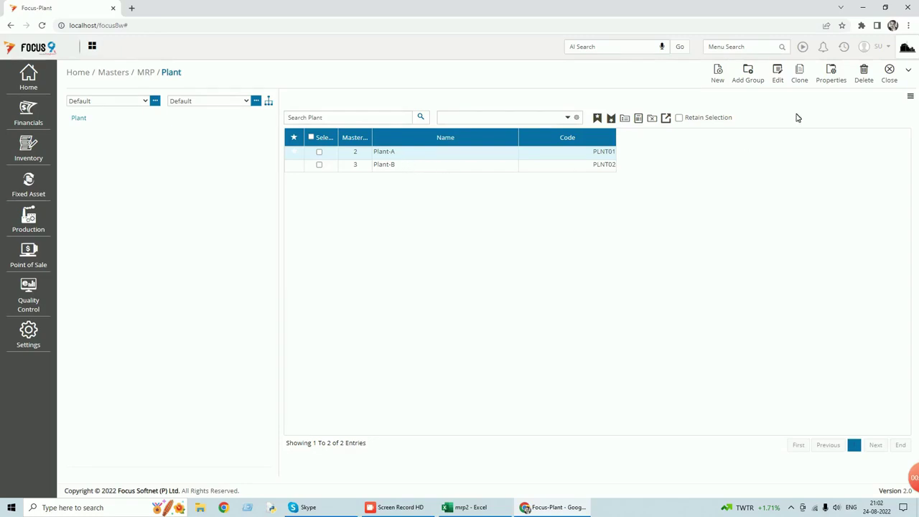
{"action": "left_click", "coordinate": [776, 75]}
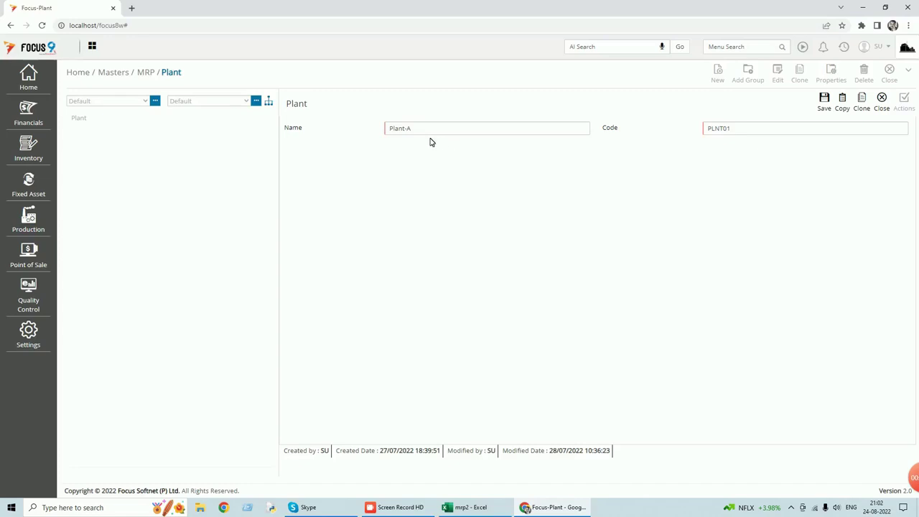
{"action": "left_click", "coordinate": [881, 100]}
{"action": "left_click", "coordinate": [889, 74]}
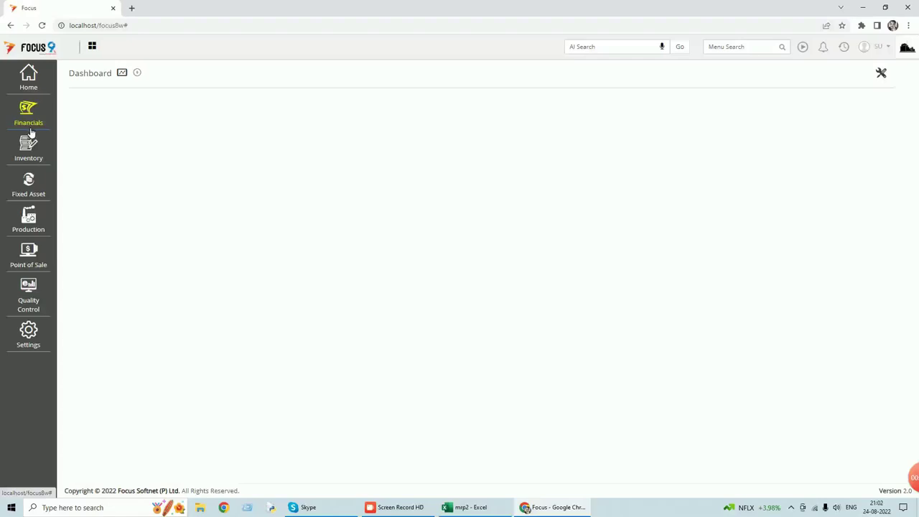
- Open the Capacity-A record for editing from the MRP Capacity master
{"action": "left_click", "coordinate": [31, 88]}
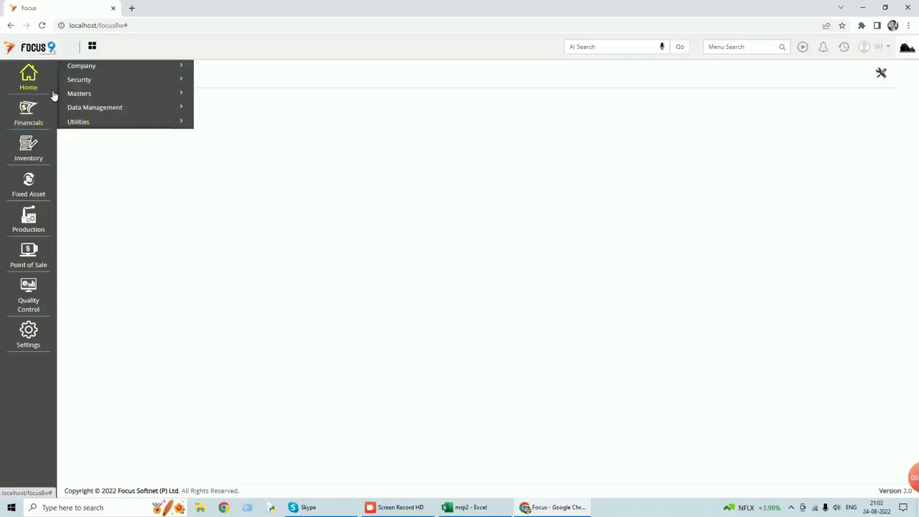
{"action": "left_click", "coordinate": [88, 95]}
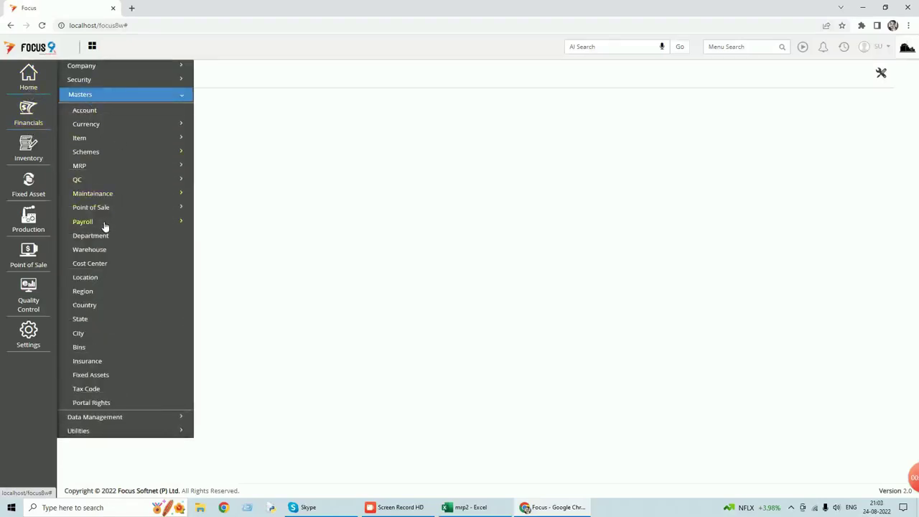
{"action": "left_click", "coordinate": [89, 169]}
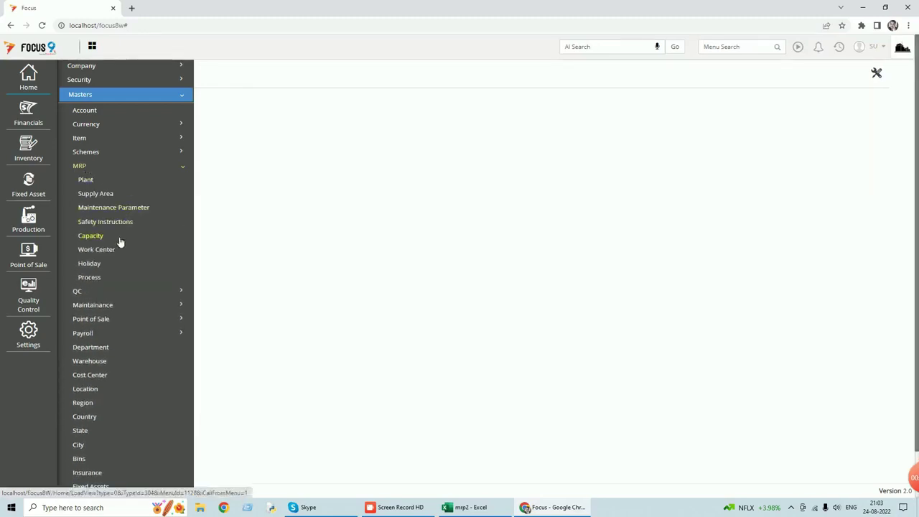
{"action": "left_click", "coordinate": [91, 236]}
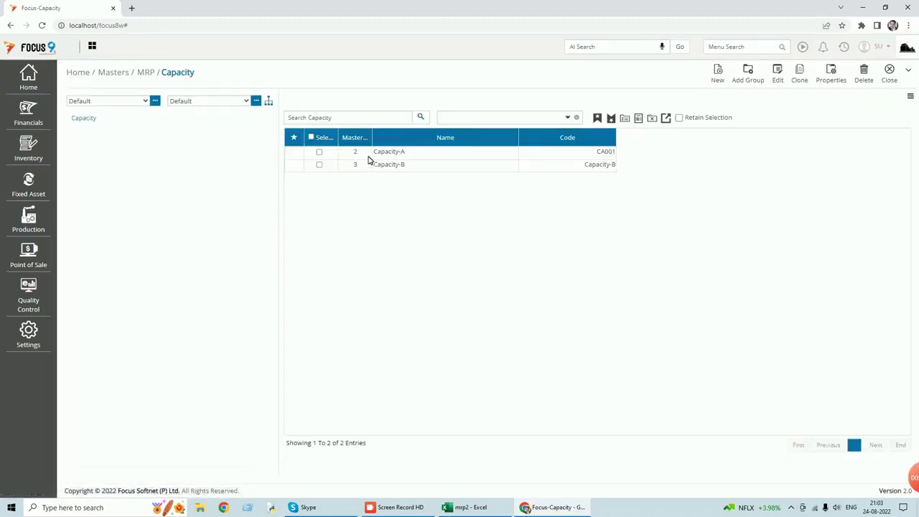
{"action": "left_click", "coordinate": [319, 152]}
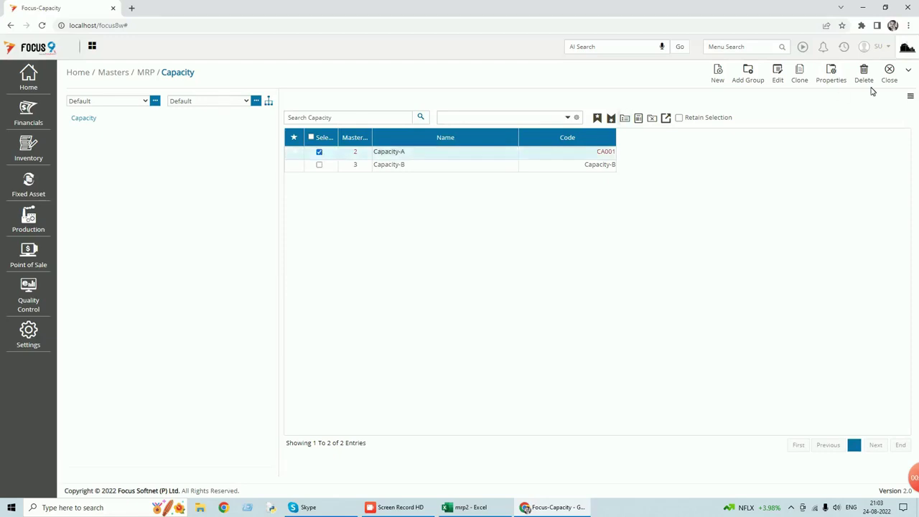
{"action": "left_click", "coordinate": [780, 83]}
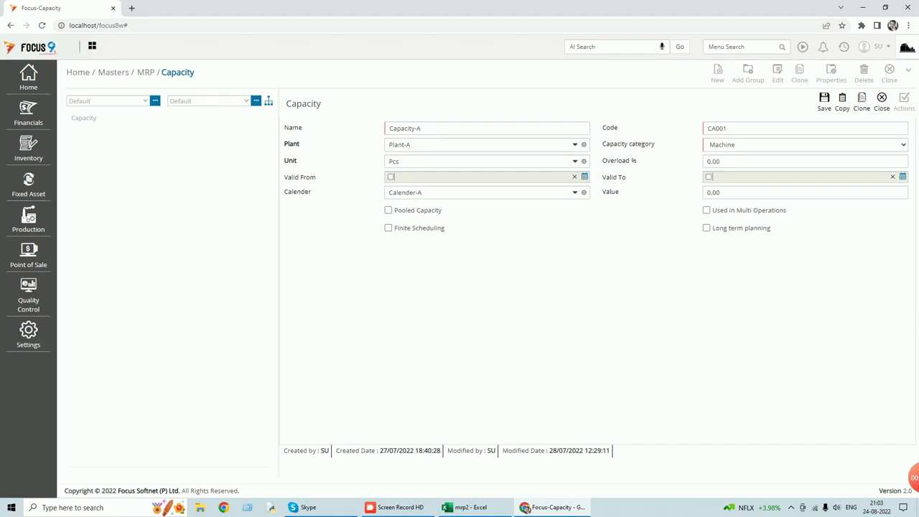
- Check the calendar and capacity category options of Capacity-A, choosing Calender-A and Machine
{"action": "left_click", "coordinate": [579, 194]}
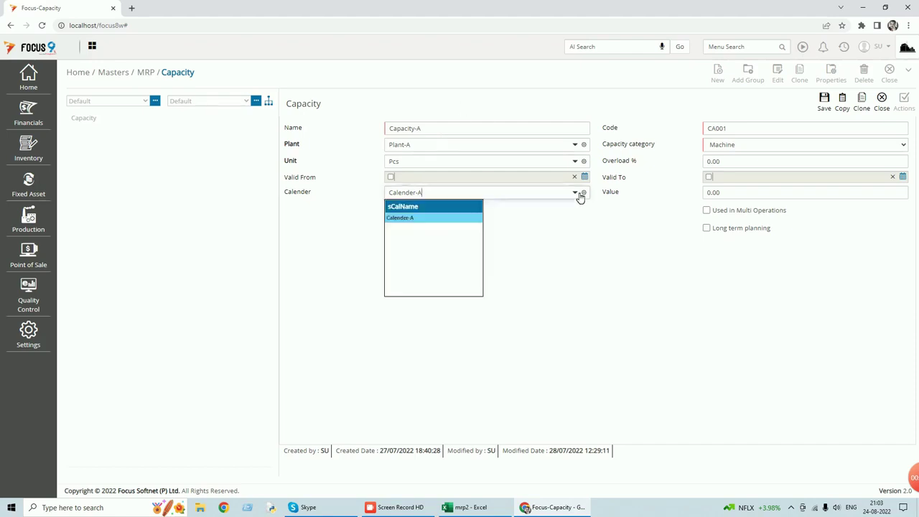
{"action": "left_click", "coordinate": [446, 221]}
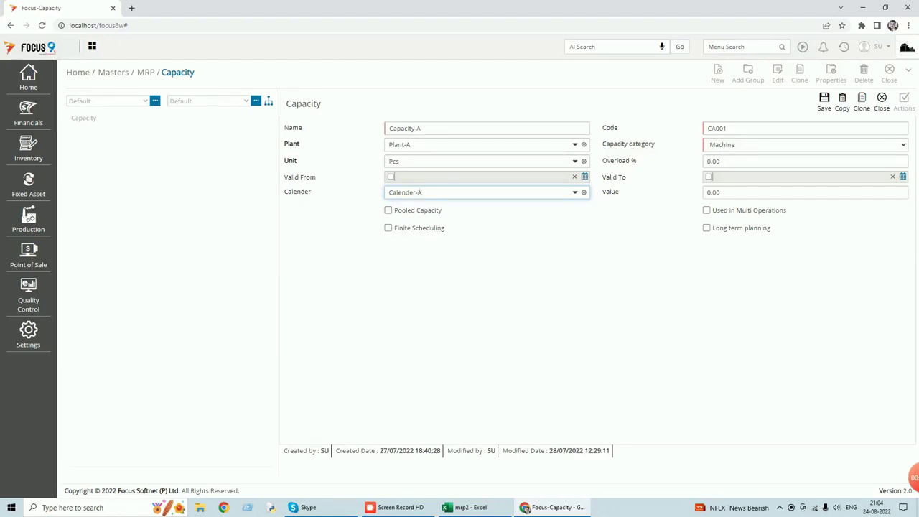
{"action": "left_click", "coordinate": [904, 144]}
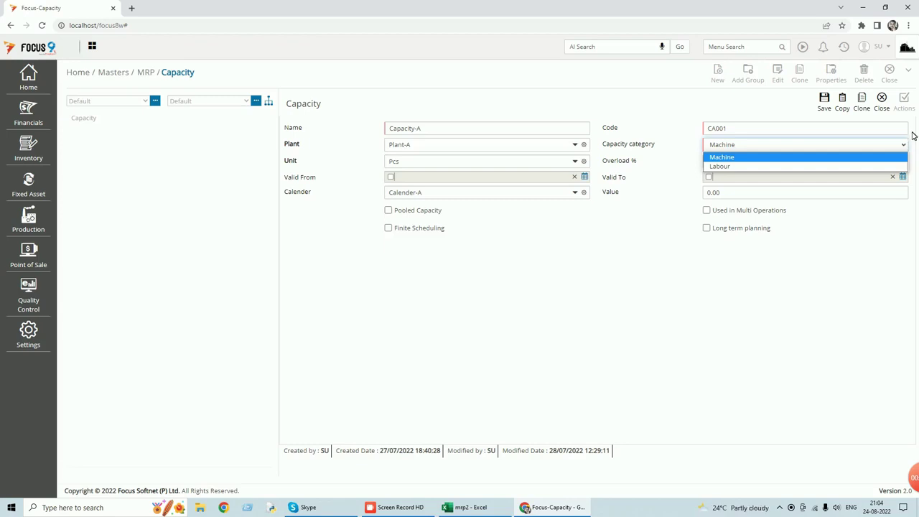
{"action": "left_click", "coordinate": [747, 158]}
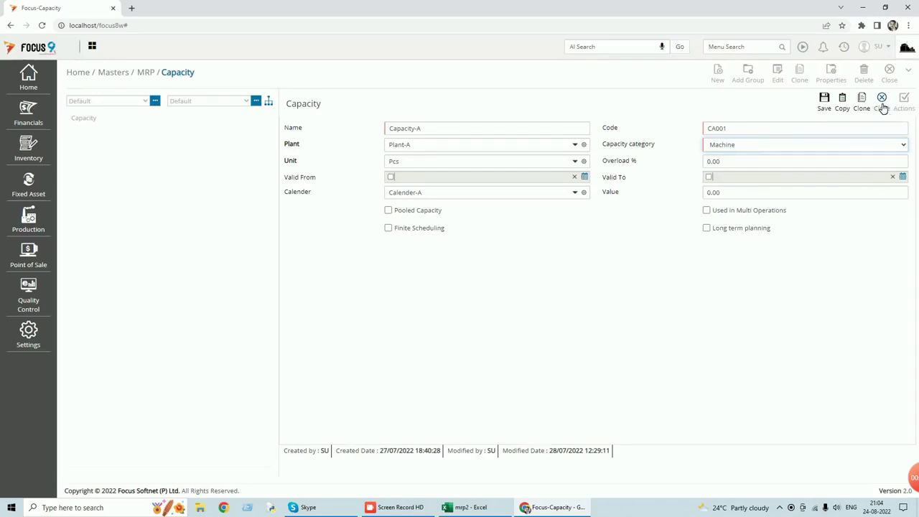
- Close the Capacity-A record and load Calender-A in the Calendar utility to review its shift and working days
{"action": "left_click", "coordinate": [882, 99]}
{"action": "left_click", "coordinate": [717, 45]}
{"action": "type", "text": "calen"}
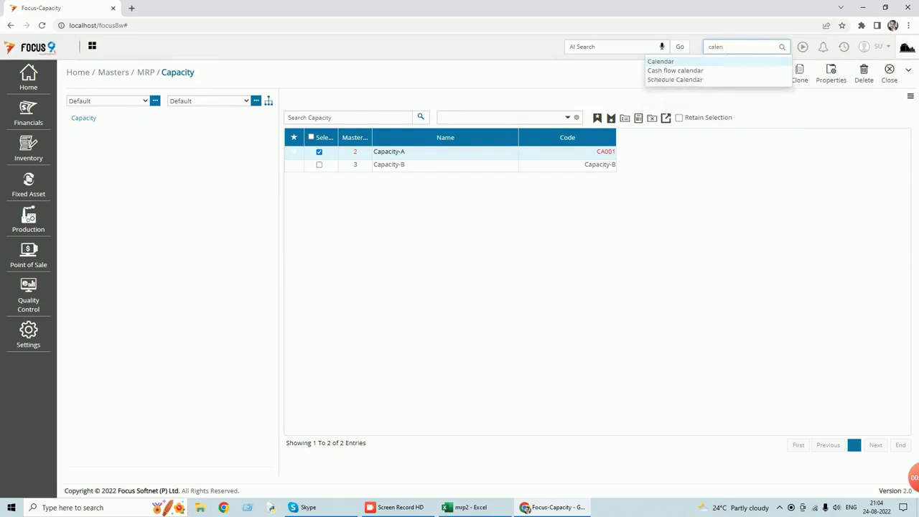
{"action": "left_click", "coordinate": [668, 64]}
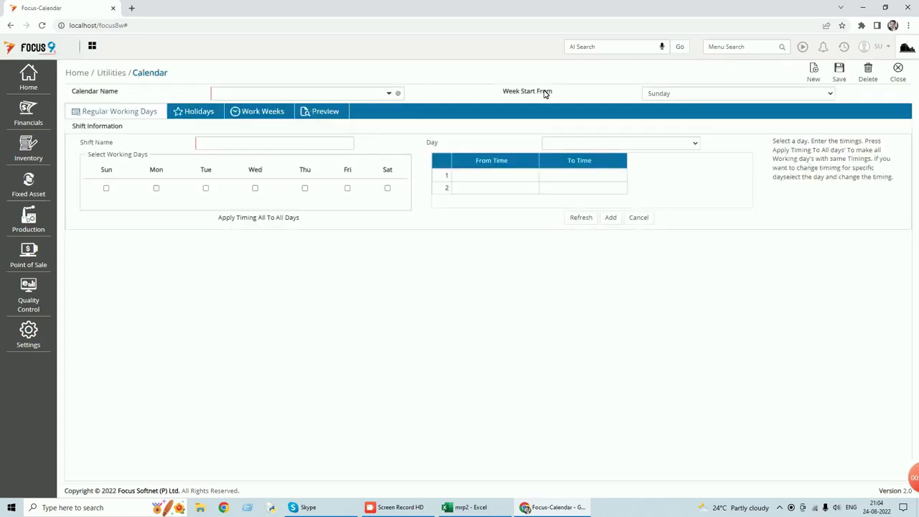
{"action": "left_click", "coordinate": [273, 143]}
{"action": "type", "text": "c"}
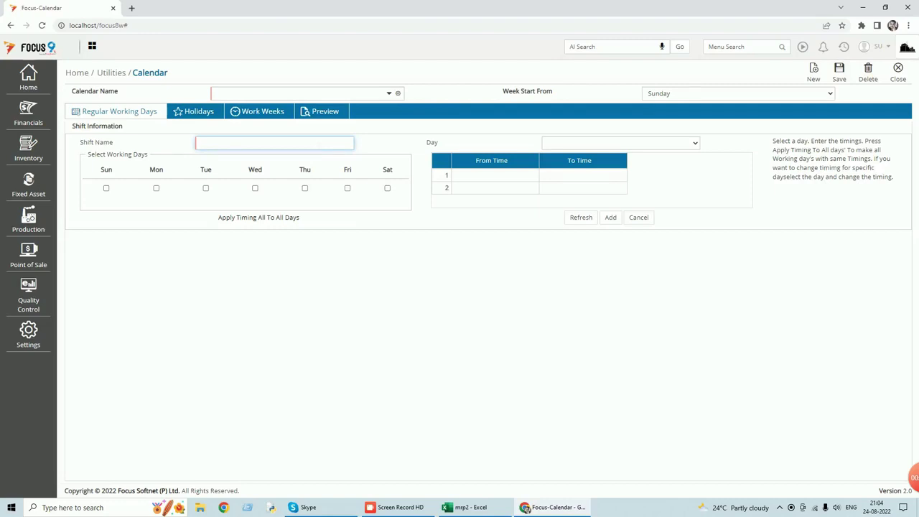
{"action": "left_click", "coordinate": [395, 95]}
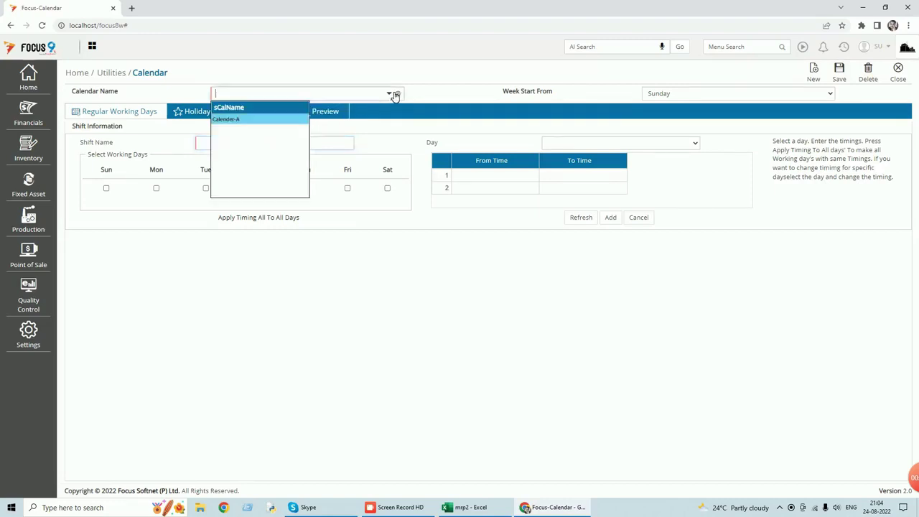
{"action": "left_click", "coordinate": [240, 125]}
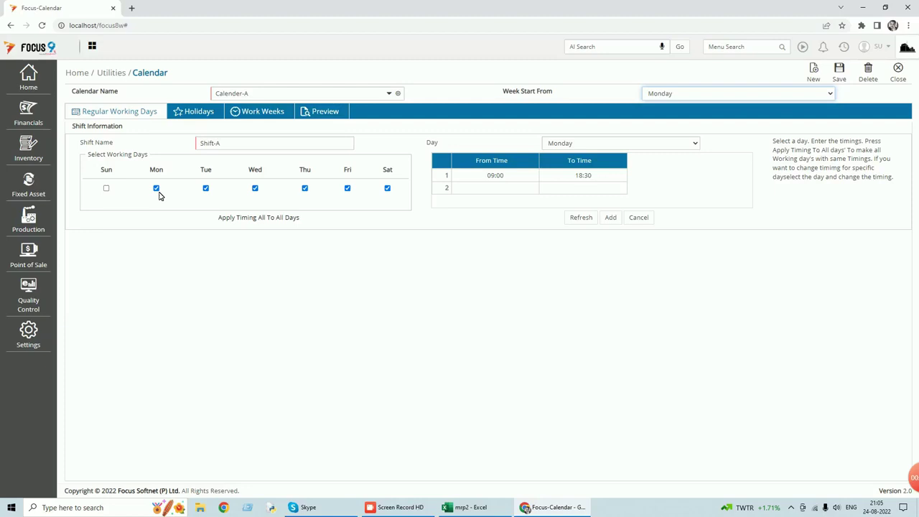
- Check the week start options of Calender-A, choosing Monday, and close the calendar without saving
{"action": "left_click", "coordinate": [832, 94]}
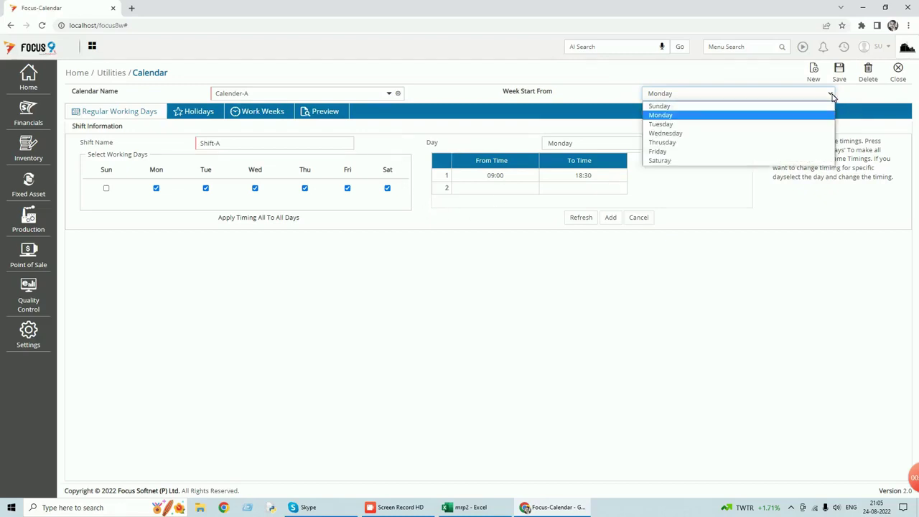
{"action": "left_click", "coordinate": [675, 116]}
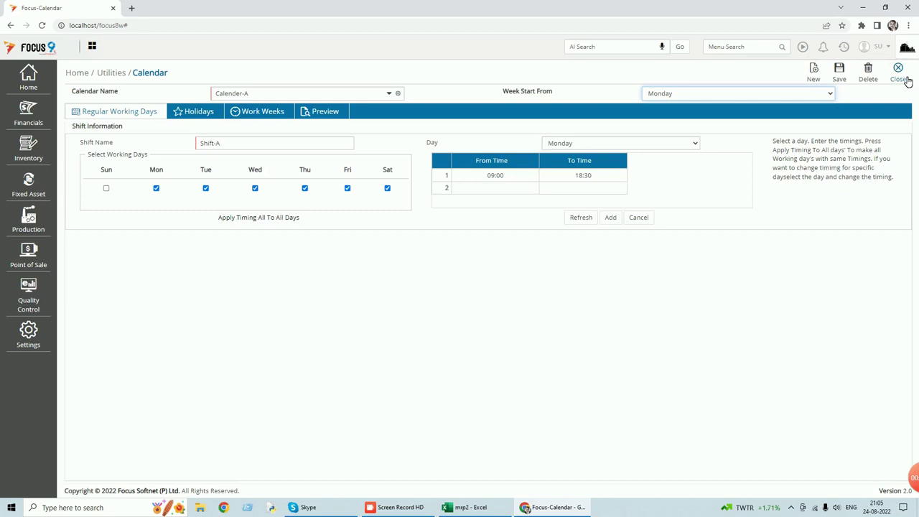
{"action": "left_click", "coordinate": [906, 79]}
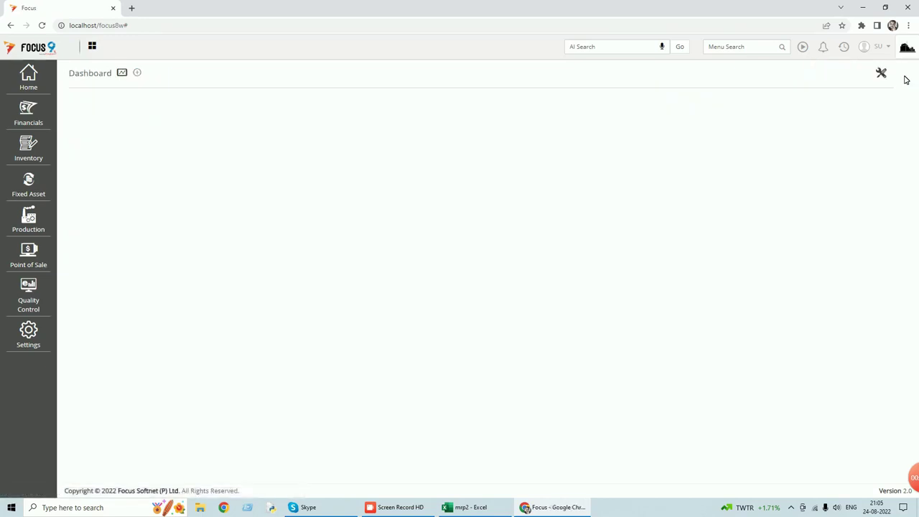
- Reopen the Capacity-A record from the recently used screens for review, and close the record and the Capacity master
{"action": "left_click", "coordinate": [845, 47]}
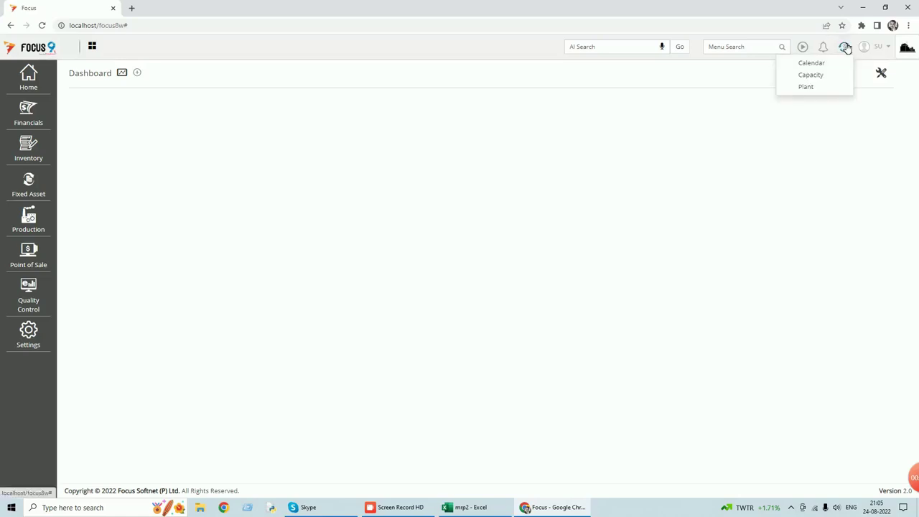
{"action": "left_click", "coordinate": [806, 75]}
{"action": "double_click", "coordinate": [399, 156]}
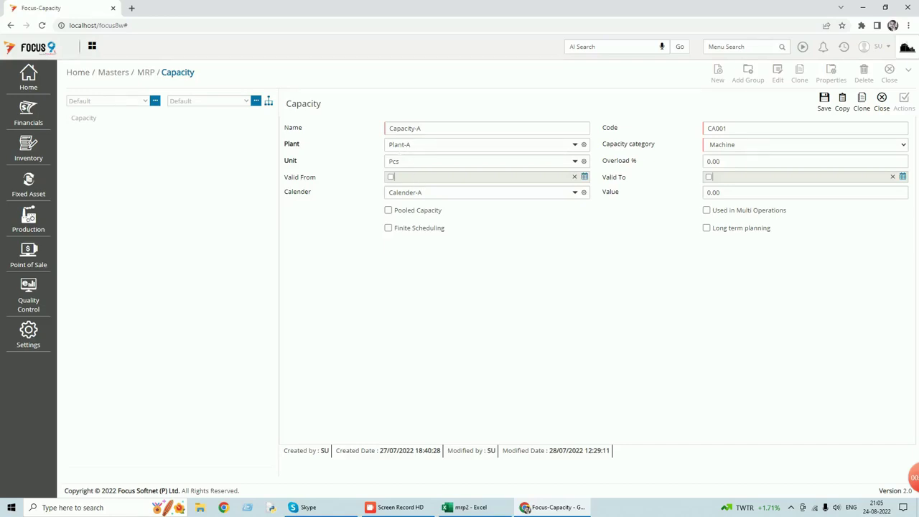
{"action": "left_click", "coordinate": [884, 101]}
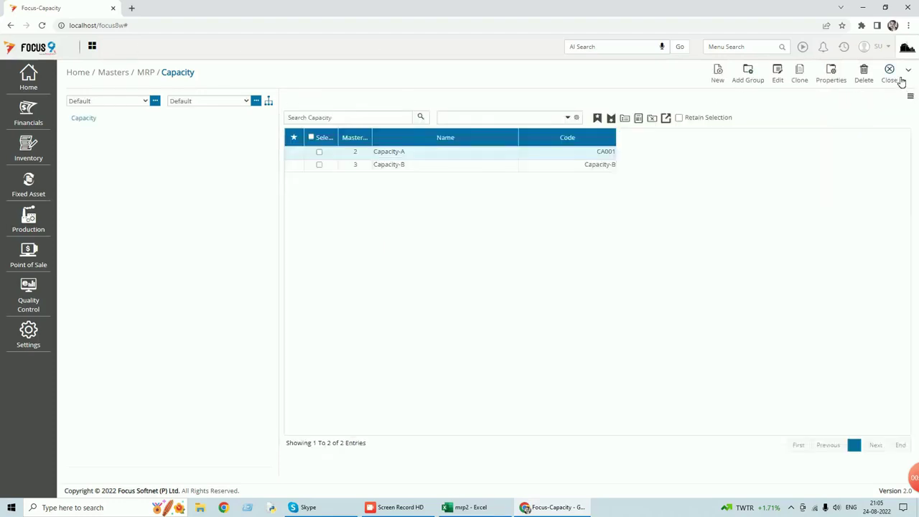
{"action": "left_click", "coordinate": [897, 81]}
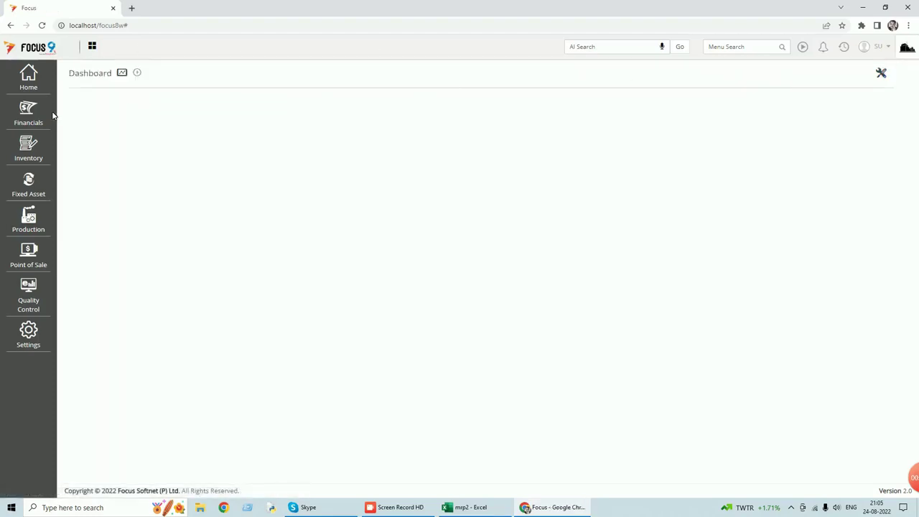
- Open the Work Center-A record from Group A of the MRP Work Center master for editing
{"action": "left_click", "coordinate": [35, 85]}
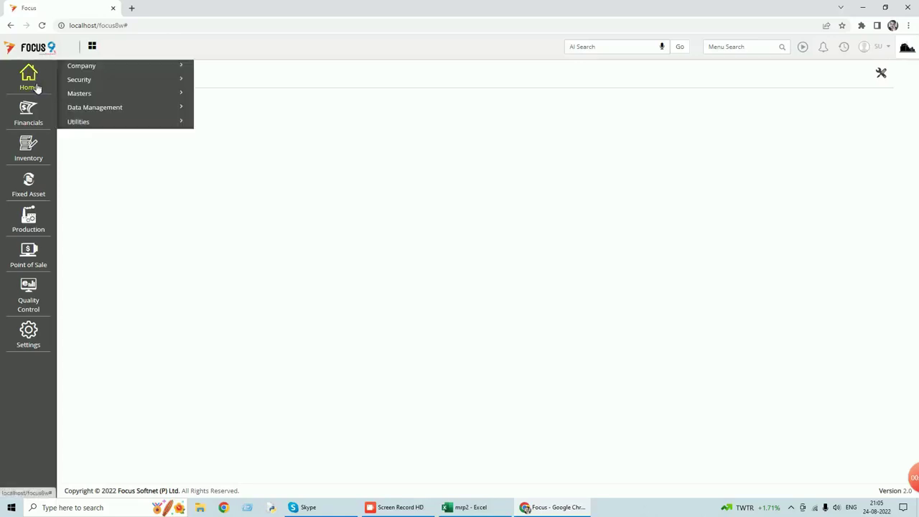
{"action": "left_click", "coordinate": [91, 97]}
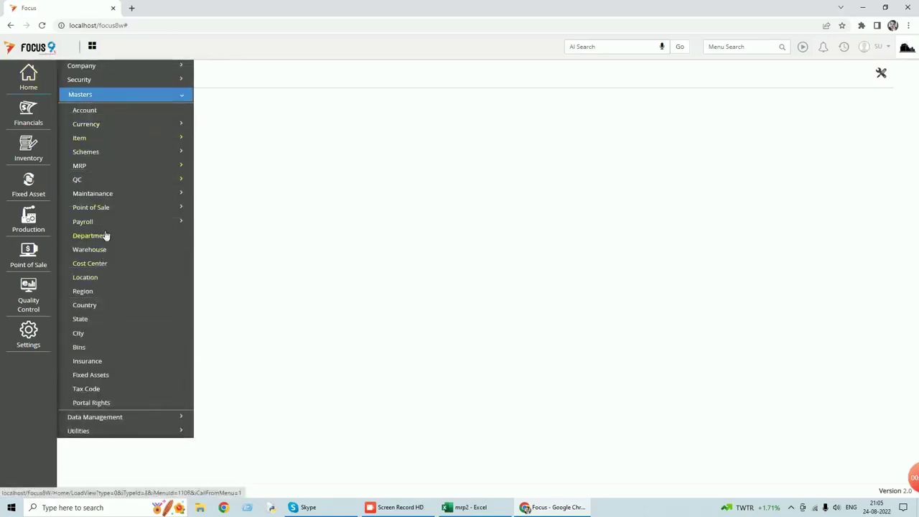
{"action": "left_click", "coordinate": [96, 167]}
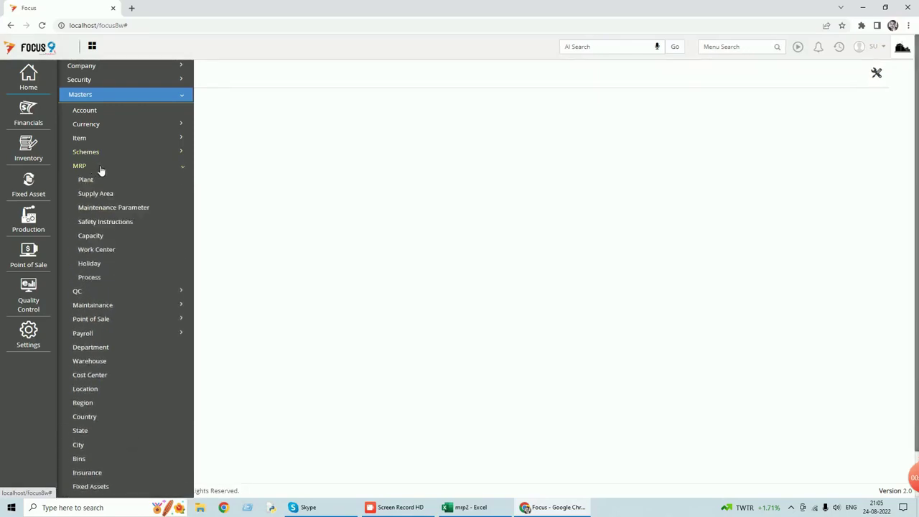
{"action": "left_click", "coordinate": [108, 251]}
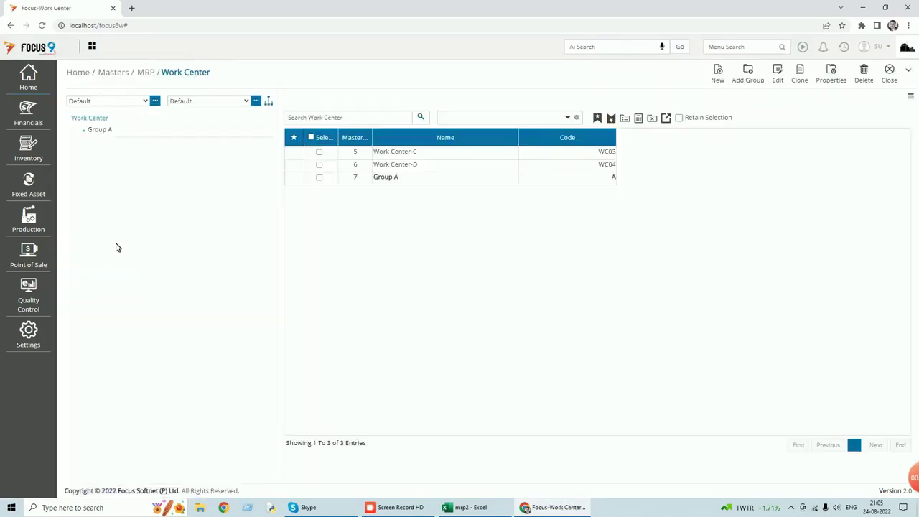
{"action": "double_click", "coordinate": [393, 179]}
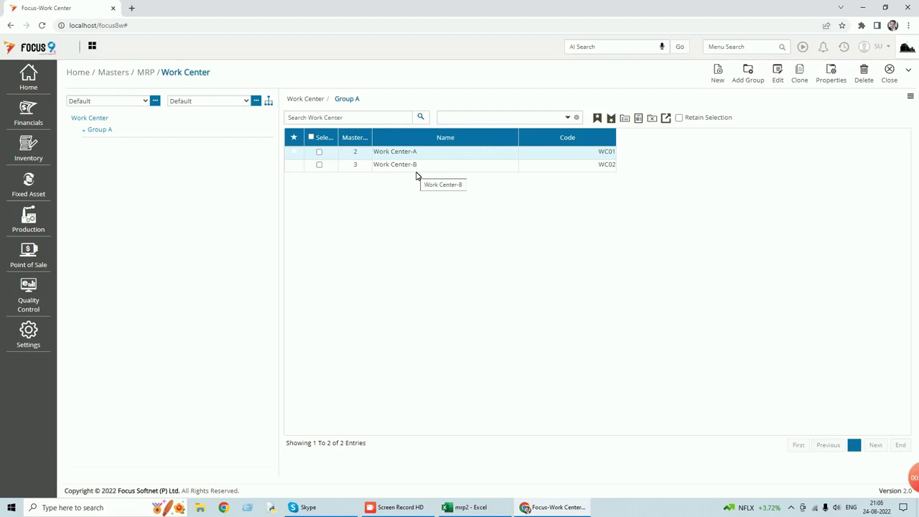
{"action": "left_click", "coordinate": [319, 152]}
{"action": "left_click", "coordinate": [783, 79]}
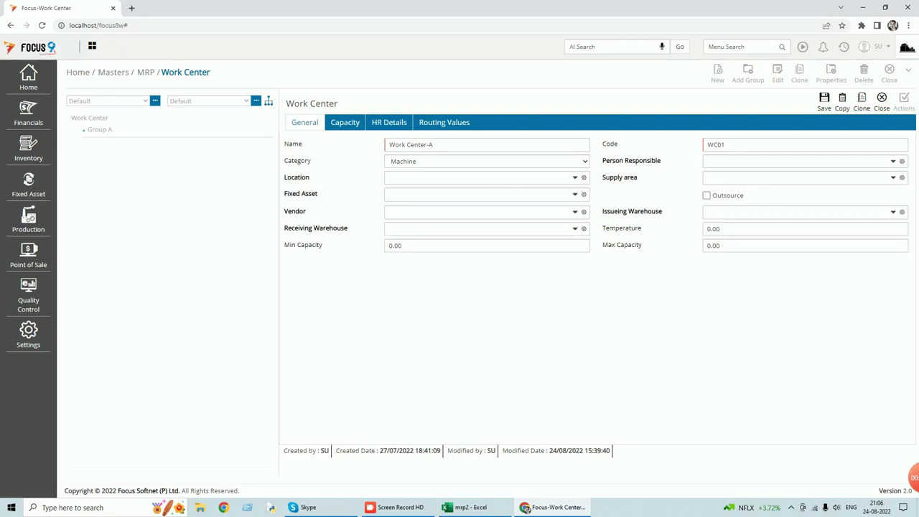
- Check the category options of Work Center-A, choosing Machine, and review its capacity formulas
{"action": "left_click", "coordinate": [584, 161]}
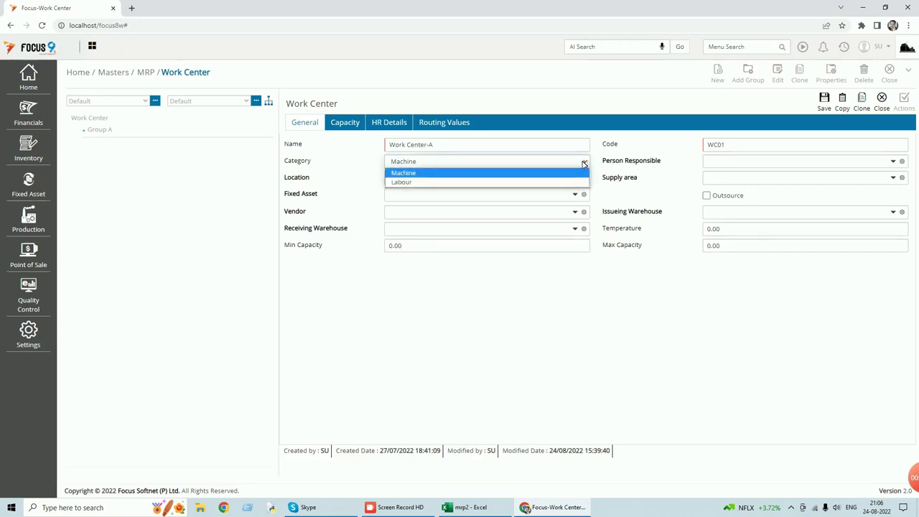
{"action": "left_click", "coordinate": [428, 174]}
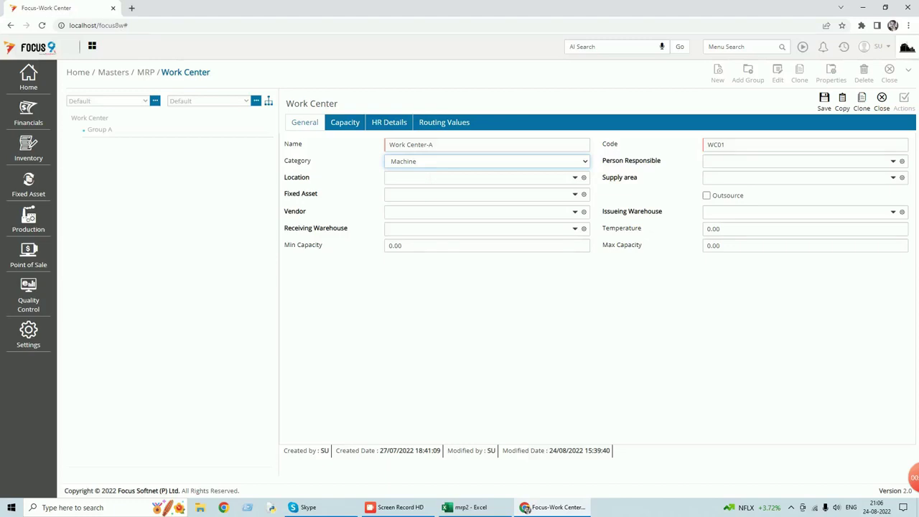
{"action": "left_click", "coordinate": [348, 125]}
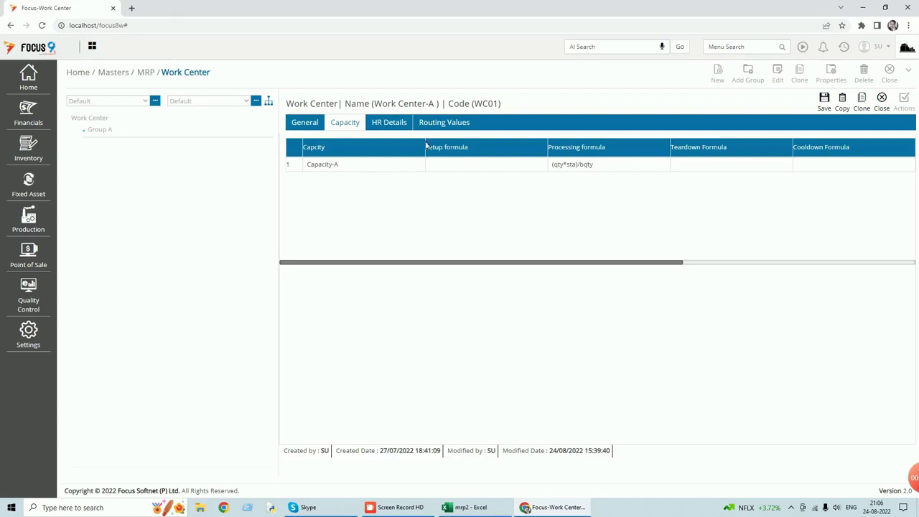
- Review the sta default in Work Center-A's routing values and enter "Machine cool down" as Standard value 2 (stb)
{"action": "left_click", "coordinate": [457, 123]}
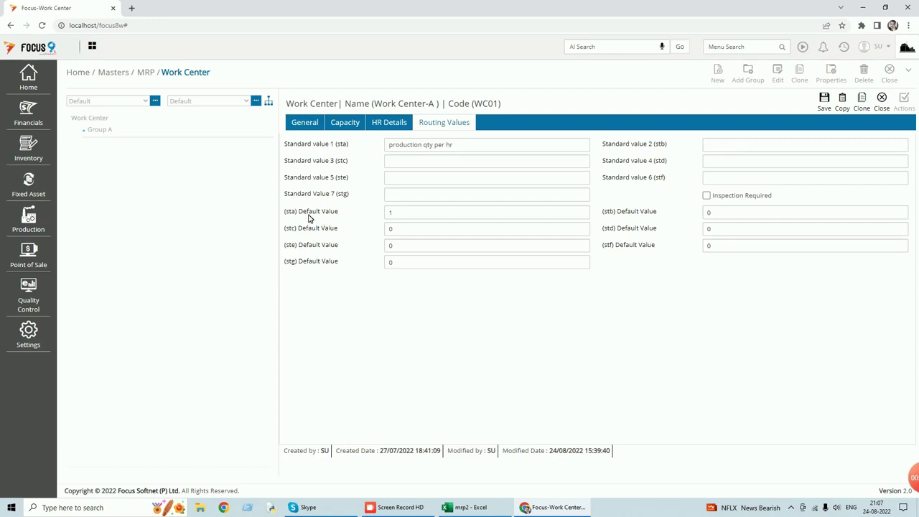
{"action": "left_click", "coordinate": [391, 212]}
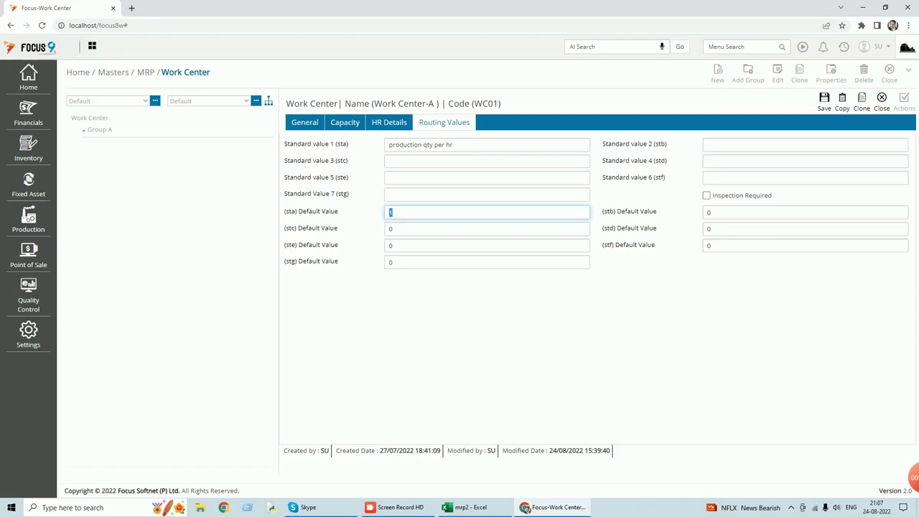
{"action": "left_click", "coordinate": [739, 145]}
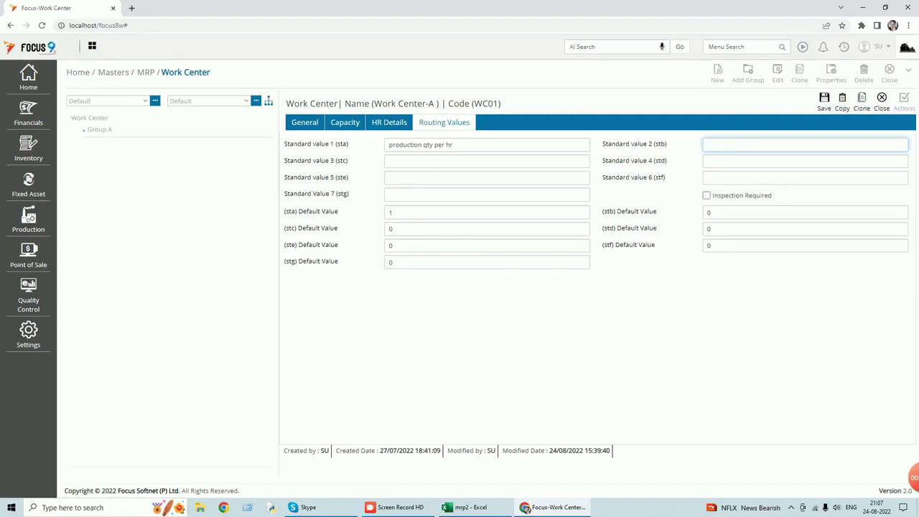
{"action": "type", "text": "Machine cod"}
{"action": "type", "text": "l down"}
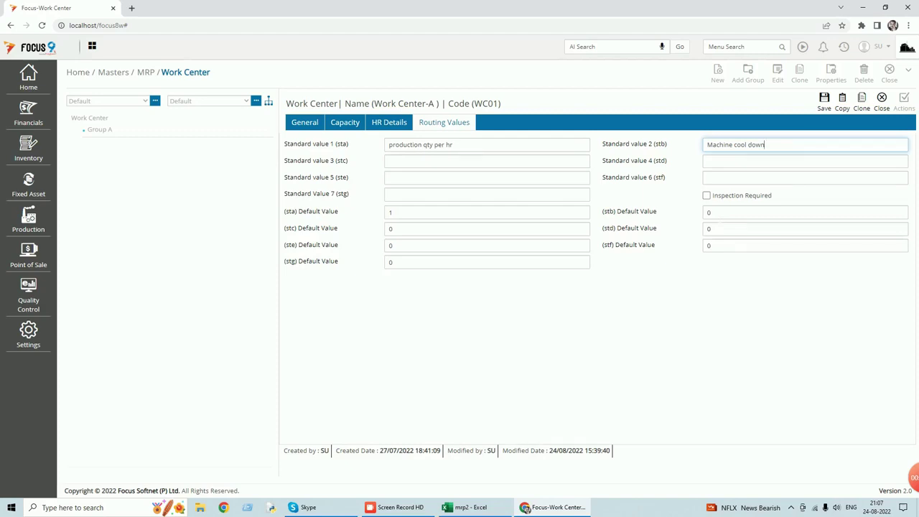
{"action": "key", "text": "Tab"}
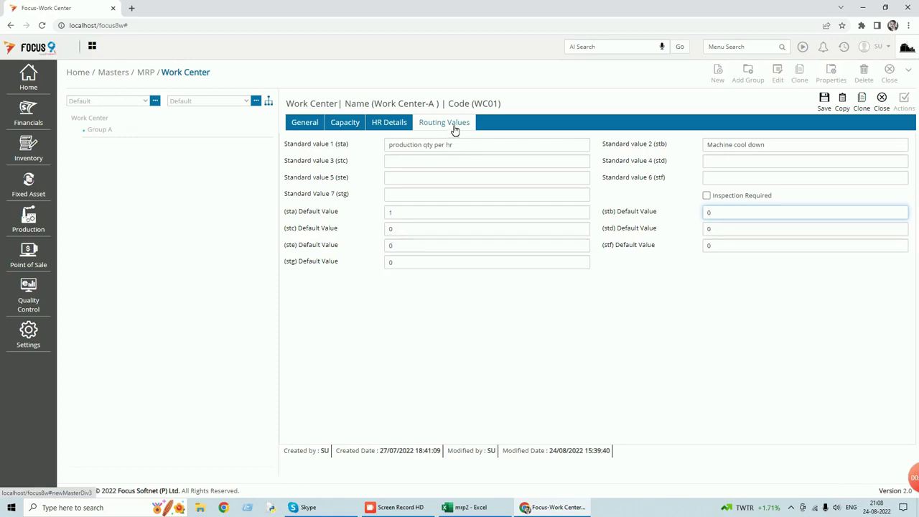
- Review Work Center-A's capacity formulas, and switch to the mrp2 workbook in Excel to examine the input quantities in cells A3 to D3
{"action": "left_click", "coordinate": [341, 122]}
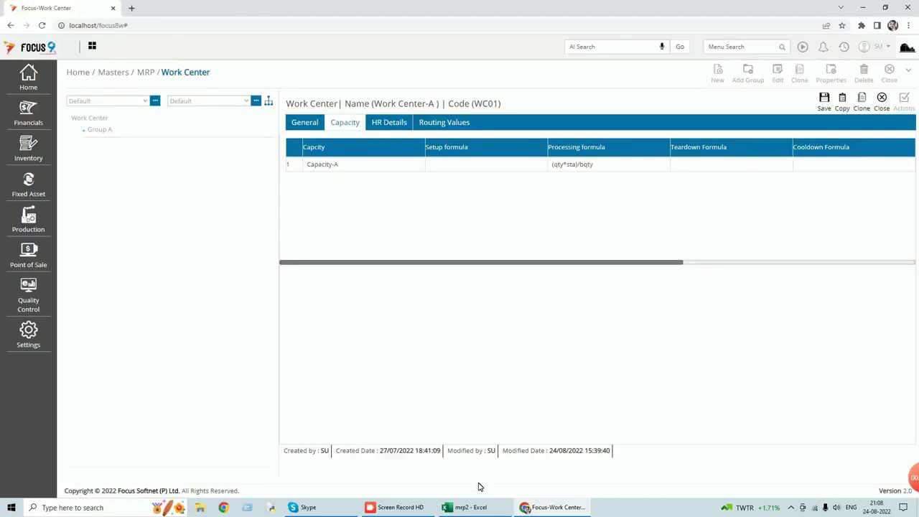
{"action": "left_click", "coordinate": [487, 507]}
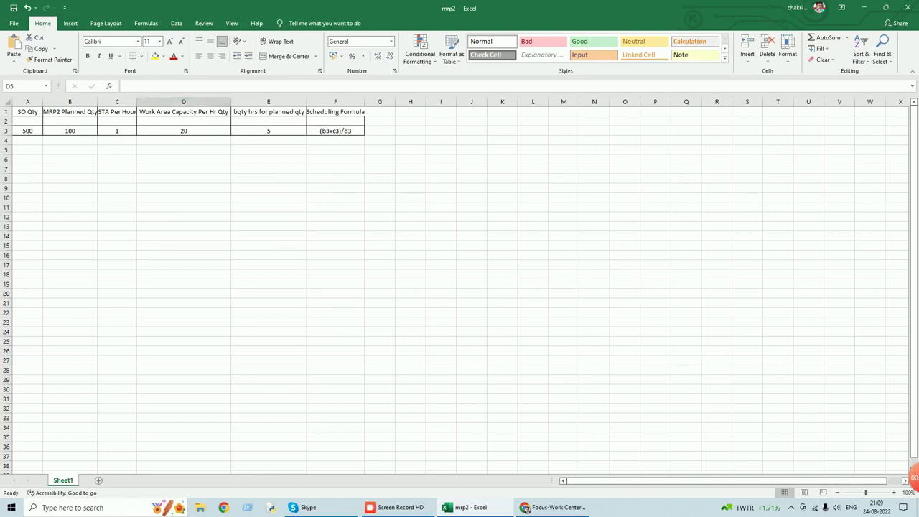
{"action": "left_click", "coordinate": [28, 133]}
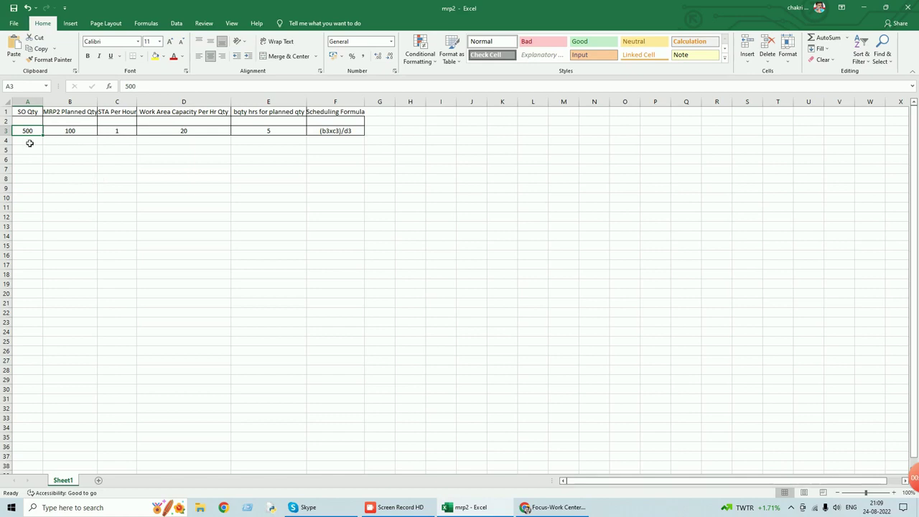
{"action": "left_click", "coordinate": [73, 130]}
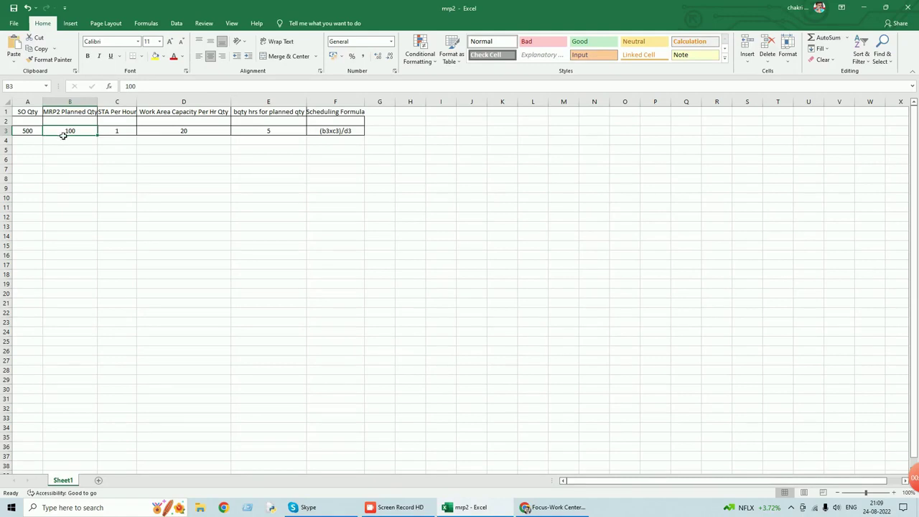
{"action": "left_click", "coordinate": [127, 135]}
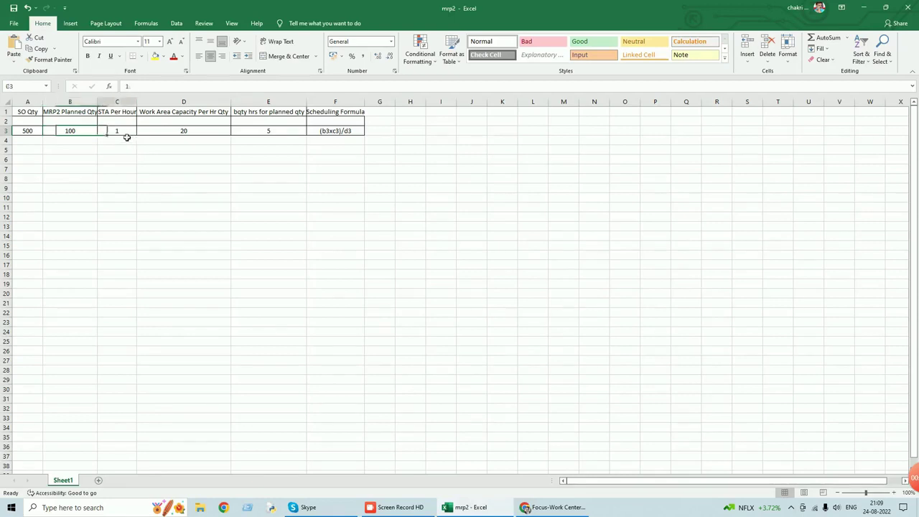
{"action": "left_click", "coordinate": [183, 135]}
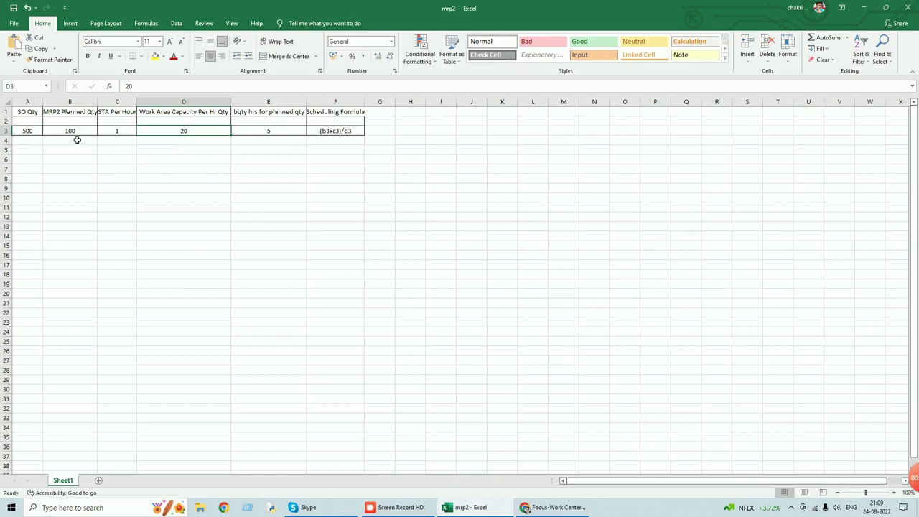
- Inspect the formula for the planned quantity's hours in cell E3 and leave it as is
{"action": "left_click", "coordinate": [274, 131]}
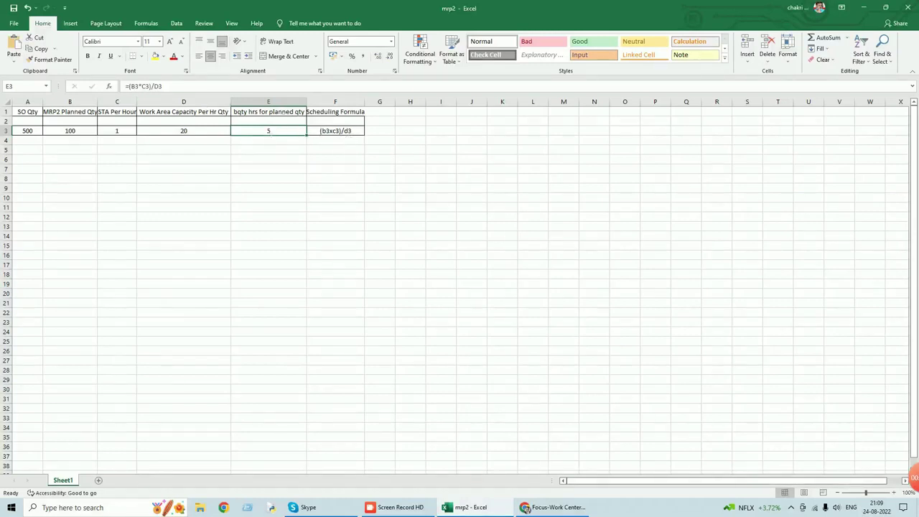
{"action": "double_click", "coordinate": [268, 132]}
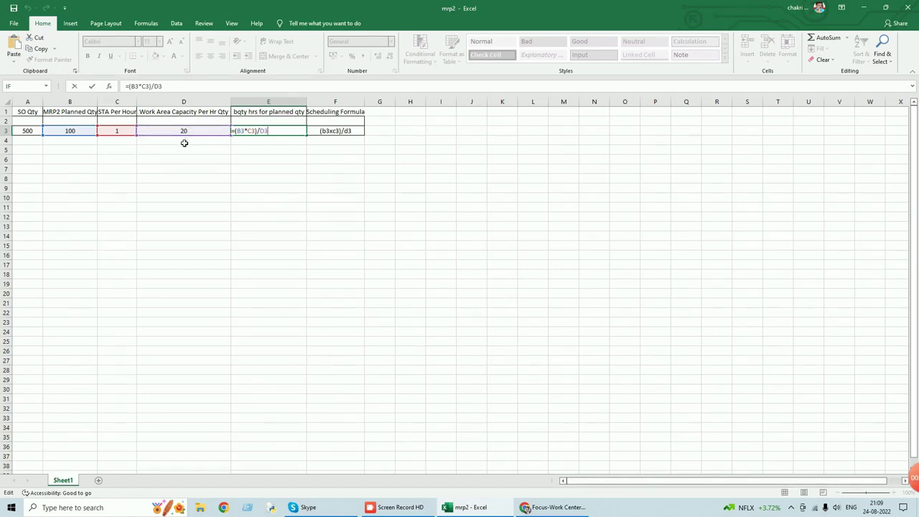
{"action": "key", "text": "Return"}
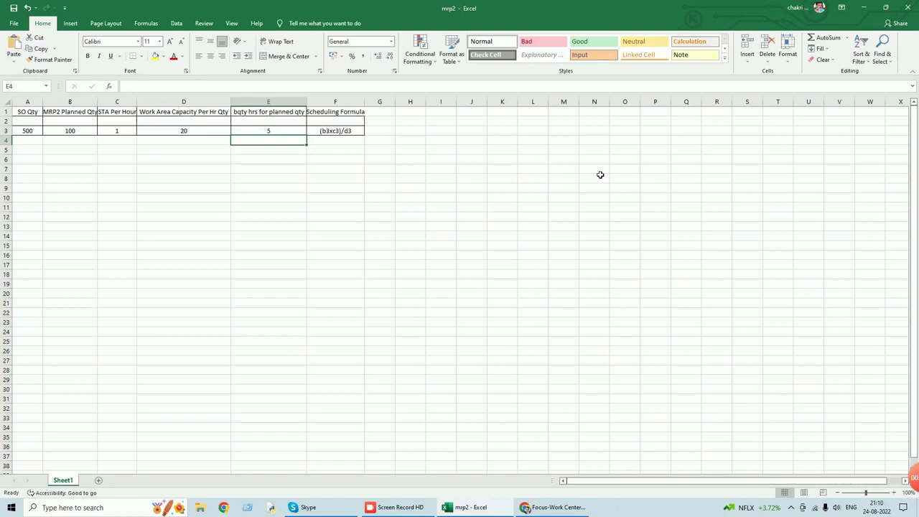
- Change the heading in cell F1 to "Scheduling Capacity Formula" and fit column F's width to it
{"action": "left_click", "coordinate": [338, 113]}
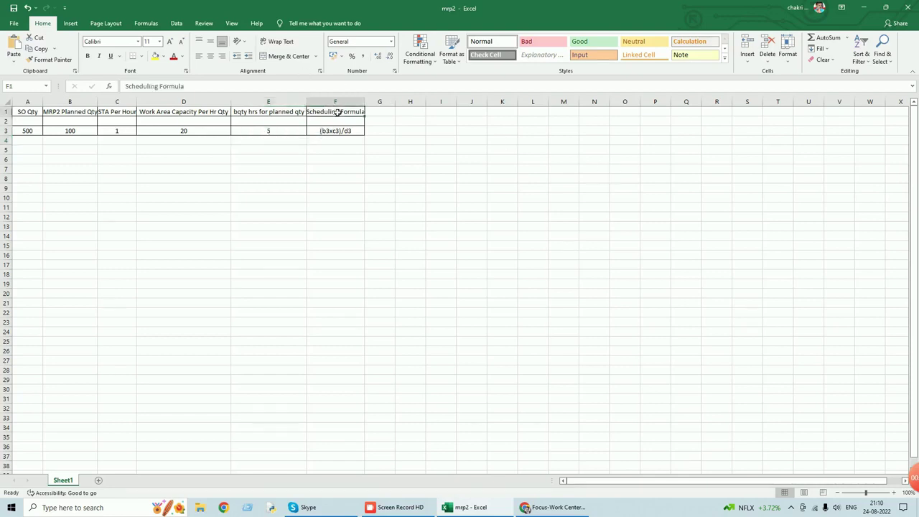
{"action": "double_click", "coordinate": [337, 113]}
{"action": "type", "text": "Capacity"}
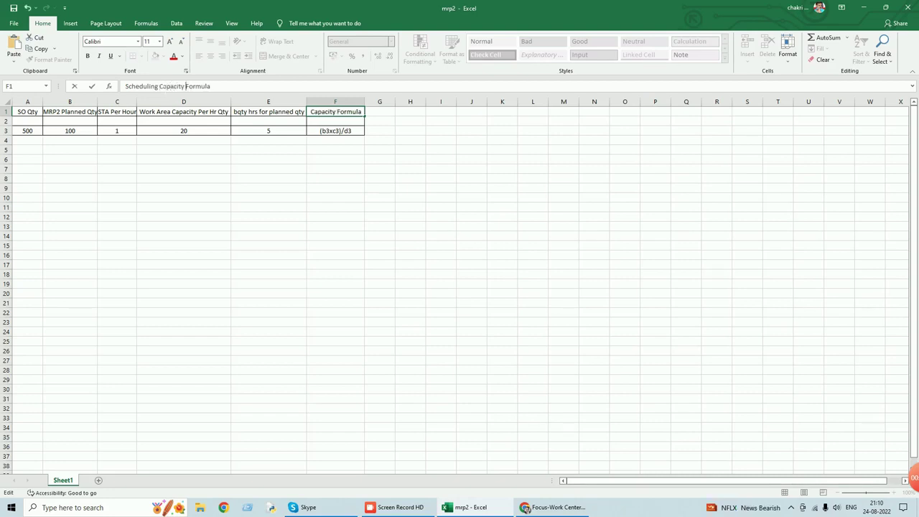
{"action": "left_click", "coordinate": [345, 101]}
{"action": "double_click", "coordinate": [364, 101]}
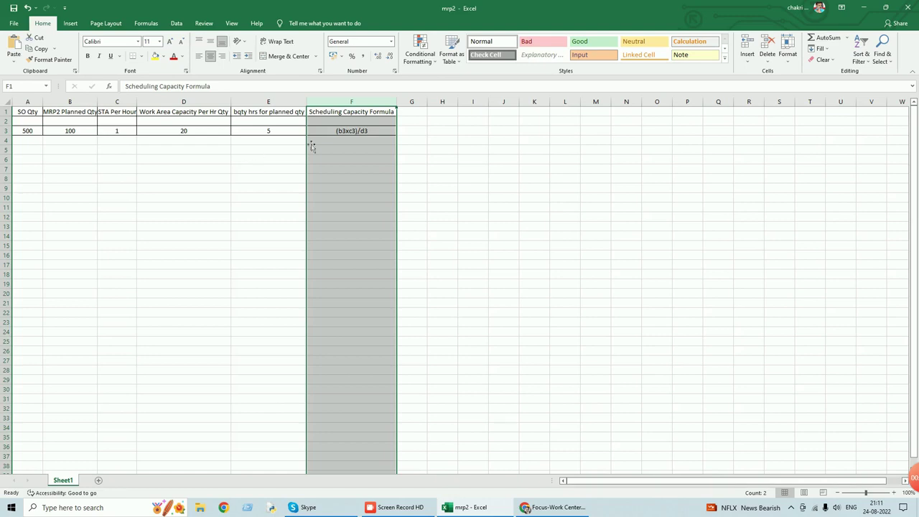
- Switch back to Focus 9 in Chrome, leave the Work Center master, and open the Sales Orders transactions
{"action": "left_click", "coordinate": [862, 7]}
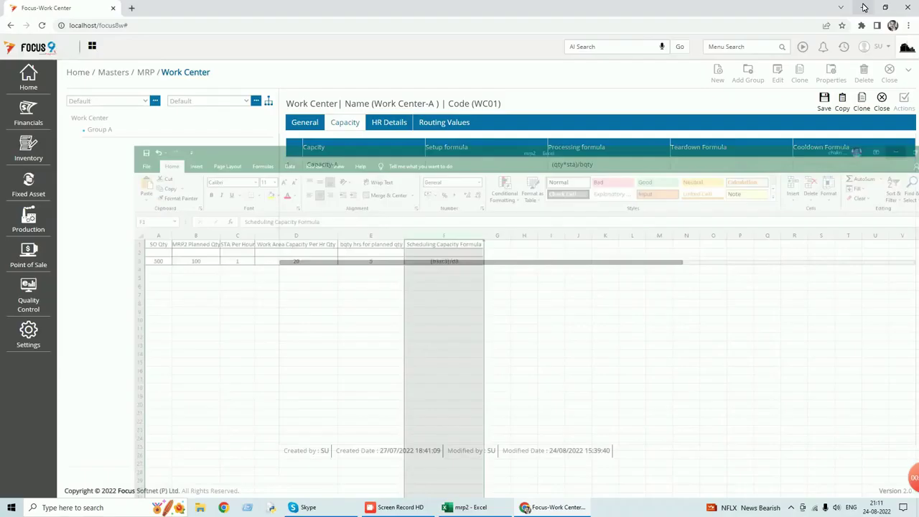
{"action": "left_click", "coordinate": [882, 100]}
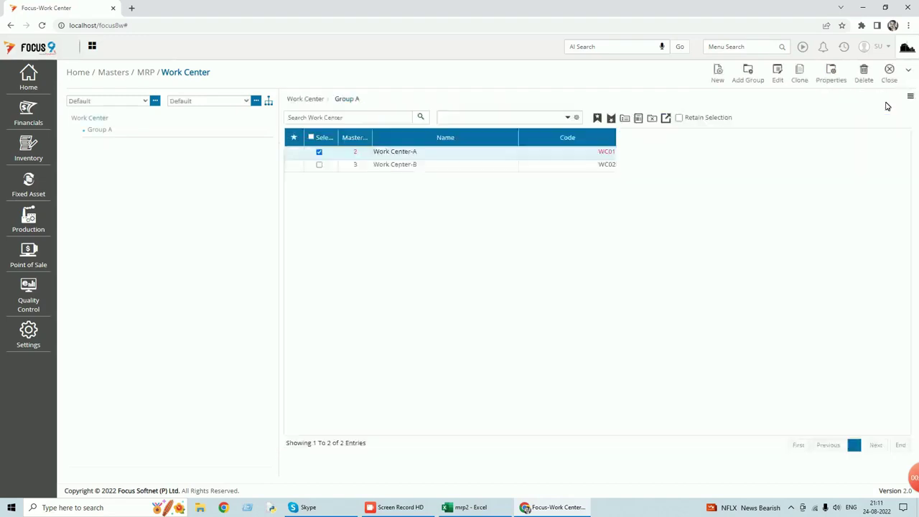
{"action": "left_click", "coordinate": [891, 83]}
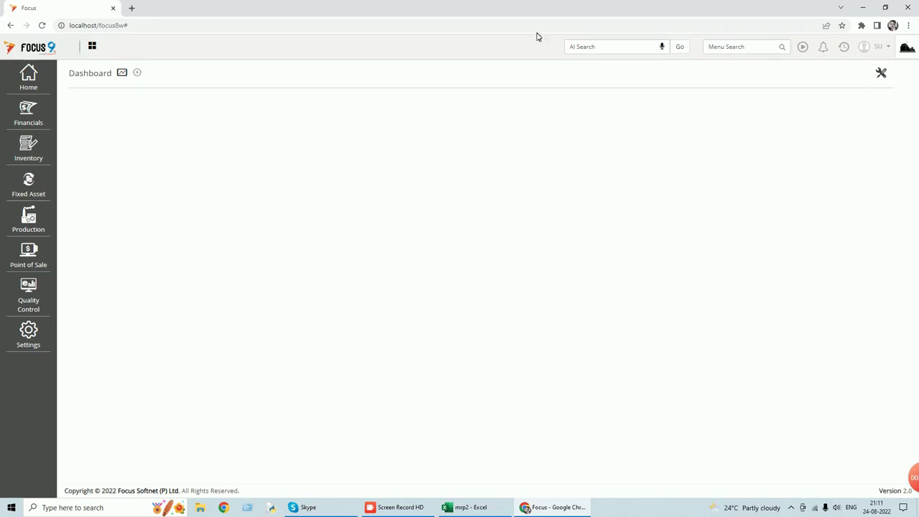
{"action": "type", "text": "s"}
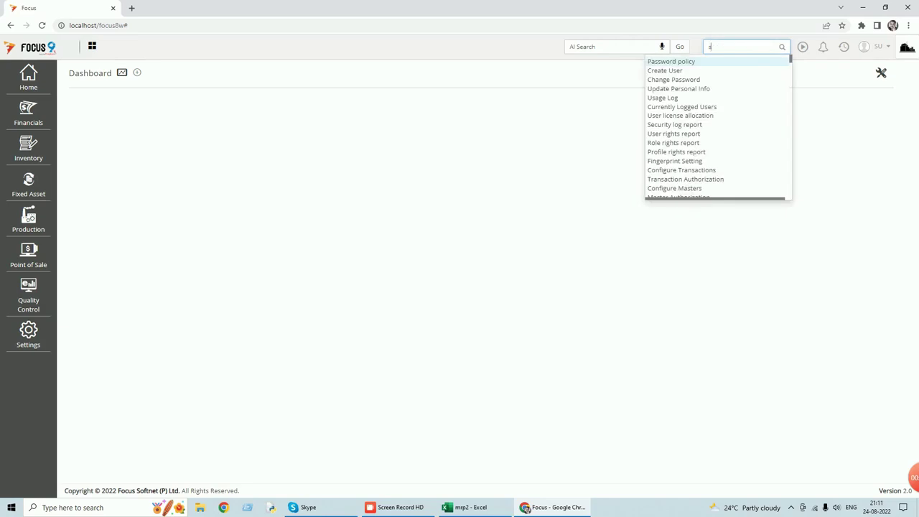
{"action": "type", "text": "ales or"}
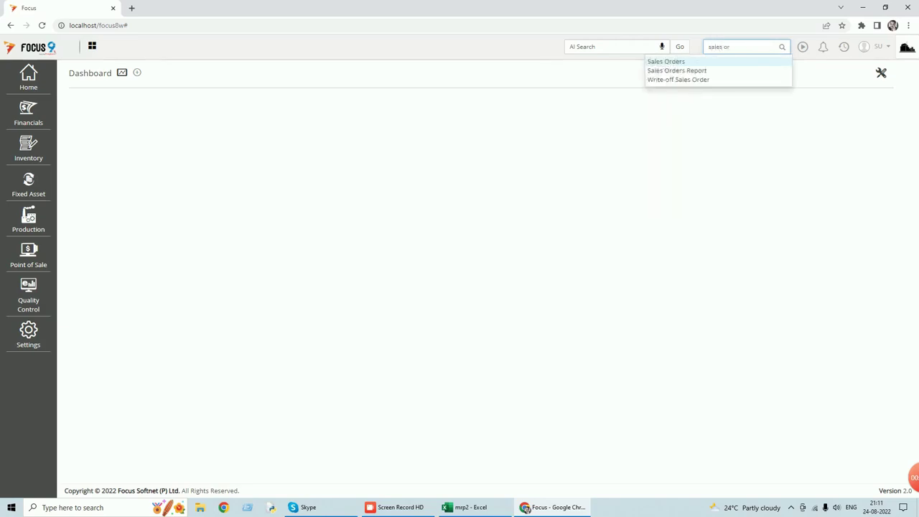
{"action": "left_click", "coordinate": [675, 62]}
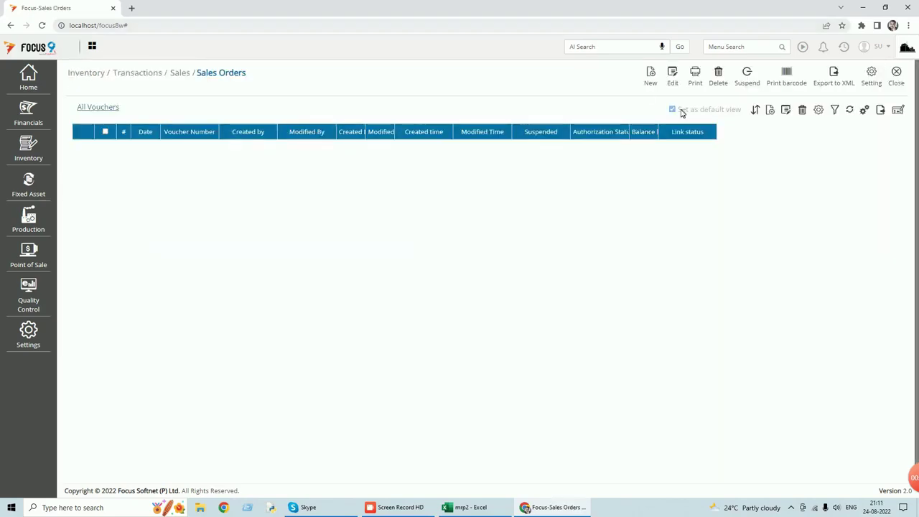
- Create a new sales order with Customer A as the customer account
{"action": "left_click", "coordinate": [648, 83]}
{"action": "left_click", "coordinate": [227, 156]}
{"action": "type", "text": "cus"}
{"action": "key", "text": "Tab"}
{"action": "key", "text": "Tab"}
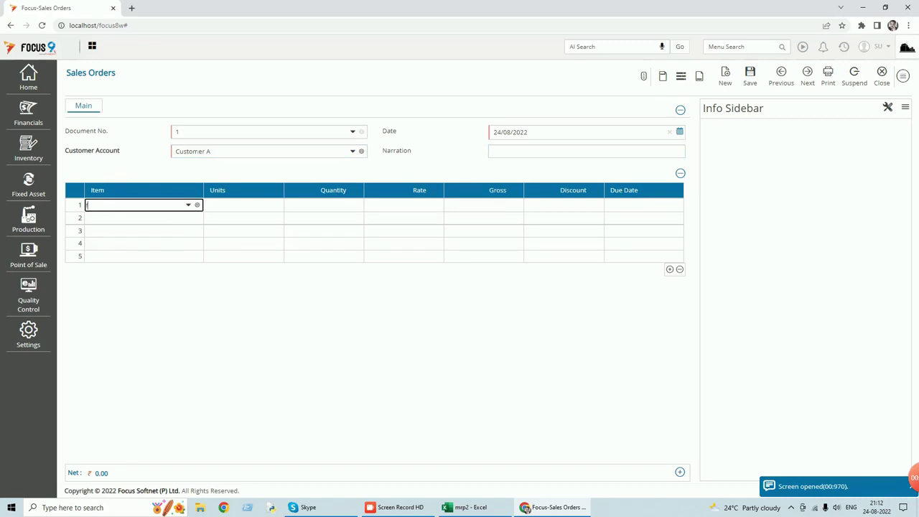
- Fill in the order's first line with FG Item, a quantity of 500 and a rate of 250
{"action": "type", "text": "f"}
{"action": "key", "text": "Tab"}
{"action": "key", "text": "Tab"}
{"action": "type", "text": "500"}
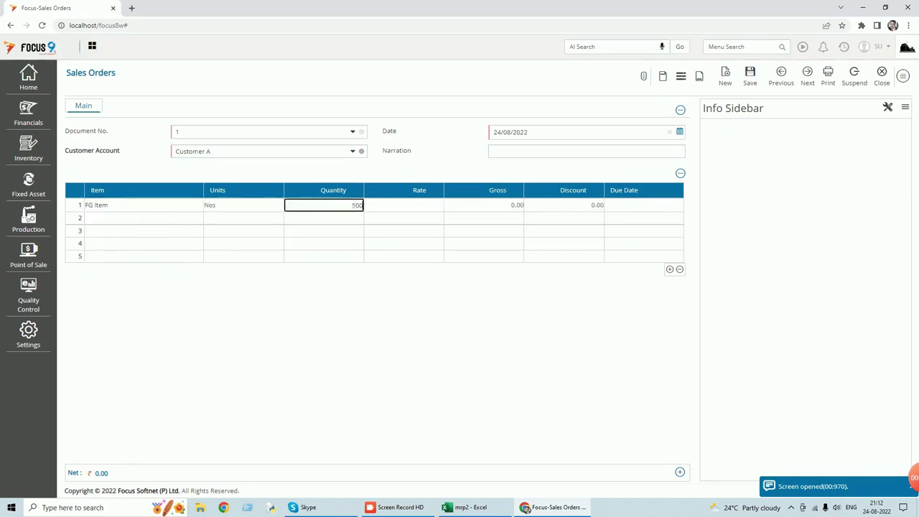
{"action": "key", "text": "Tab"}
{"action": "type", "text": "250"}
{"action": "key", "text": "Tab"}
{"action": "key", "text": "Tab"}
{"action": "key", "text": "Tab"}
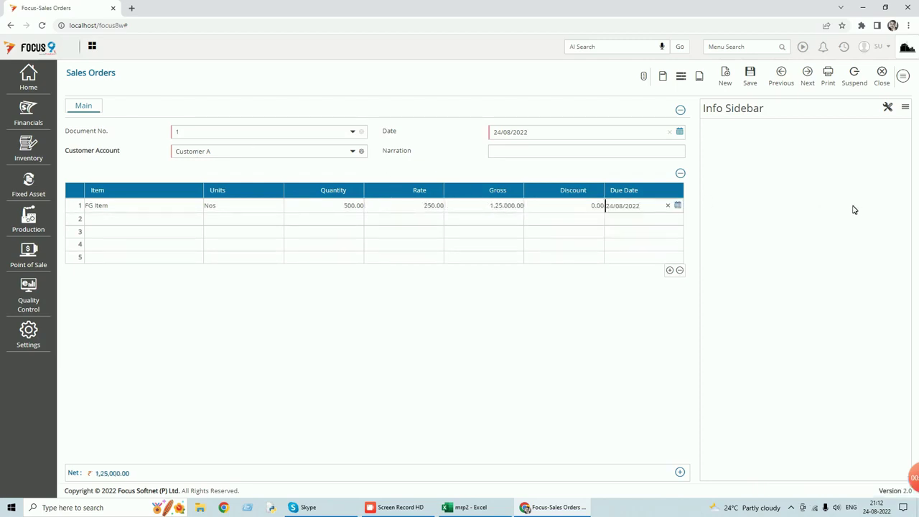
- Try to choose September for the FG Item line's due date, and save and close the sales order
{"action": "left_click", "coordinate": [678, 206]}
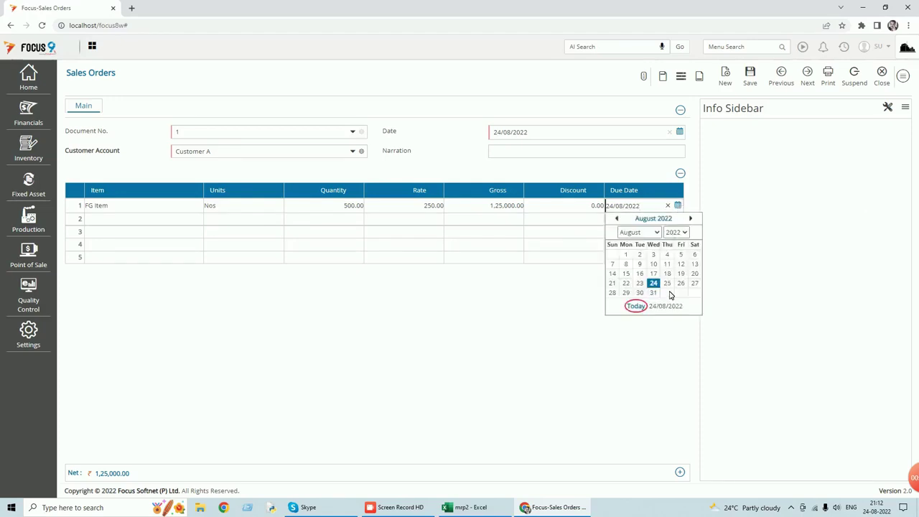
{"action": "left_click", "coordinate": [658, 233]}
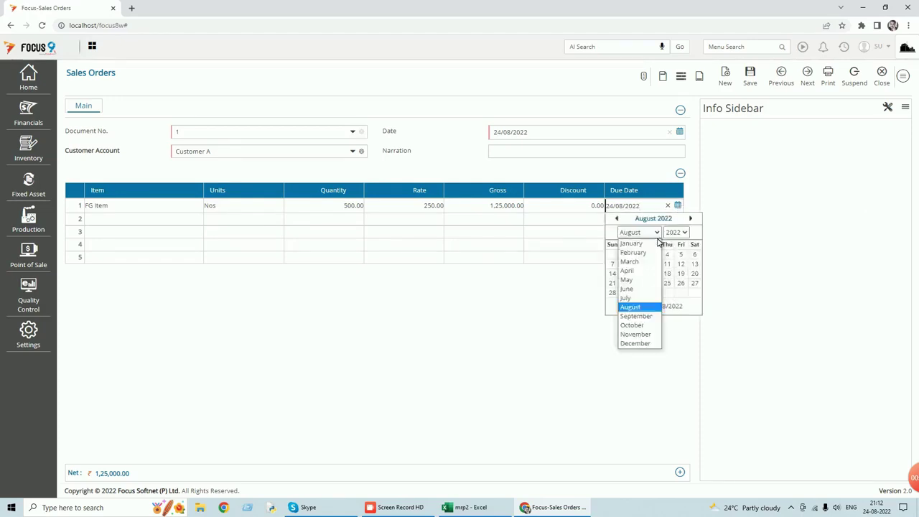
{"action": "left_click", "coordinate": [636, 317]}
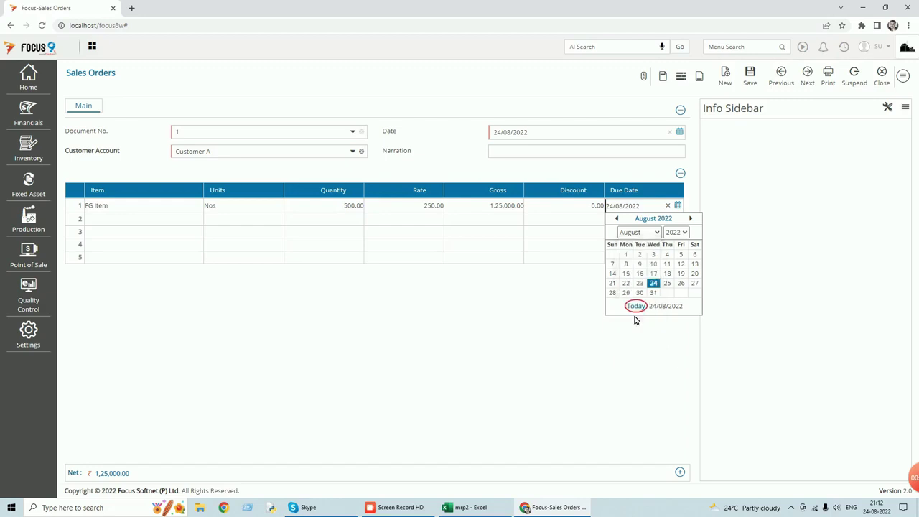
{"action": "left_click", "coordinate": [750, 76]}
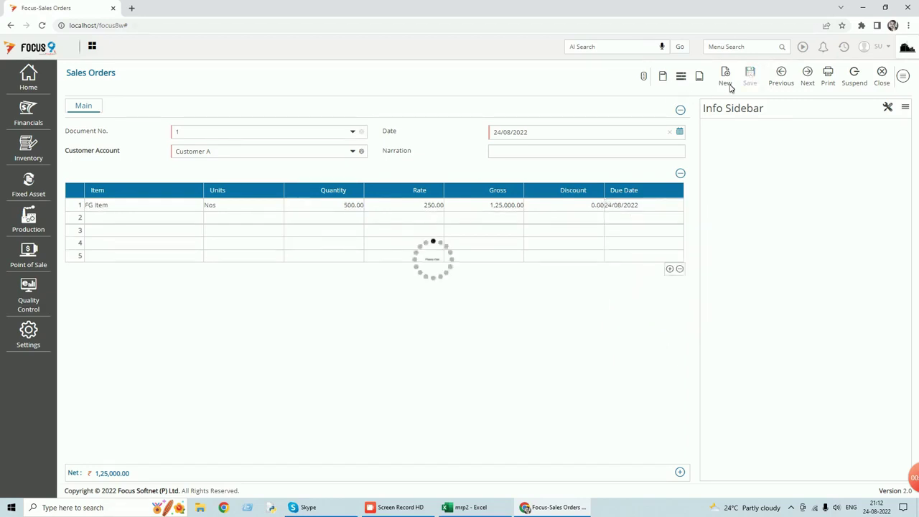
{"action": "left_click", "coordinate": [881, 78]}
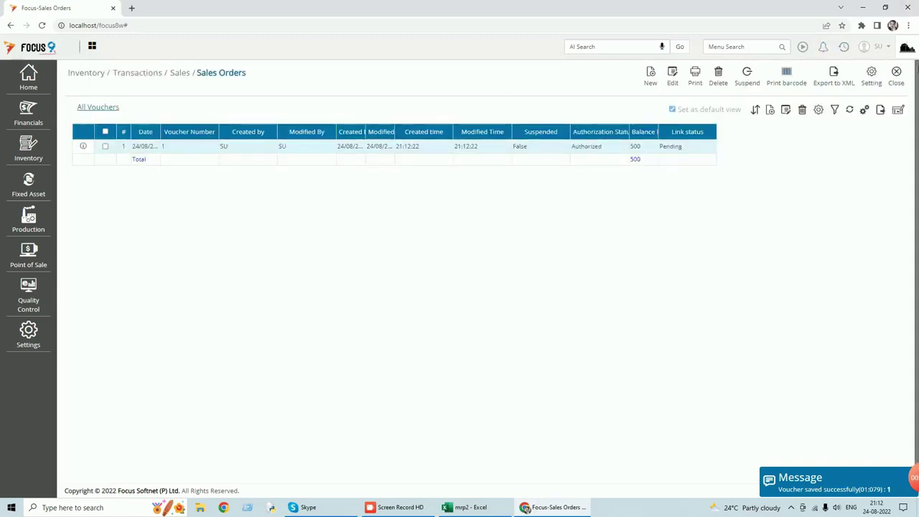
- Close the Sales Orders list and open the Bill Of Material master
{"action": "left_click", "coordinate": [896, 77]}
{"action": "type", "text": "bill"}
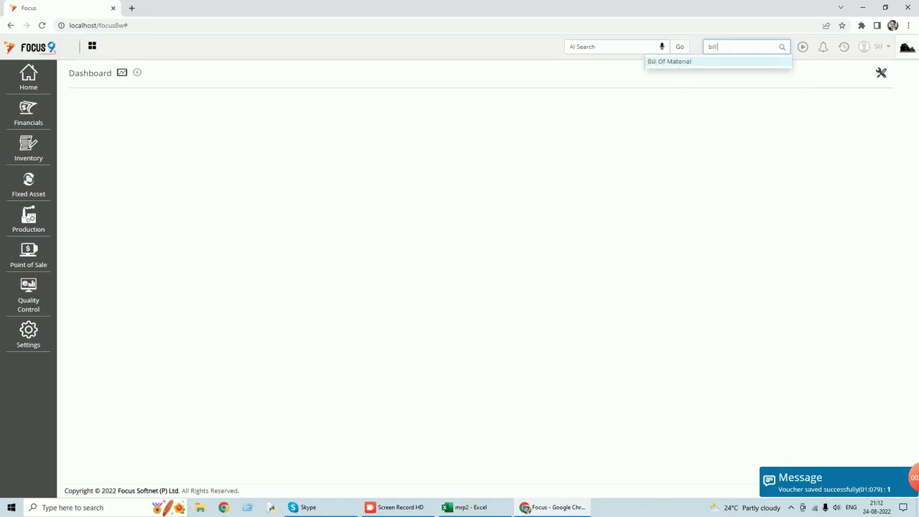
{"action": "left_click", "coordinate": [659, 63]}
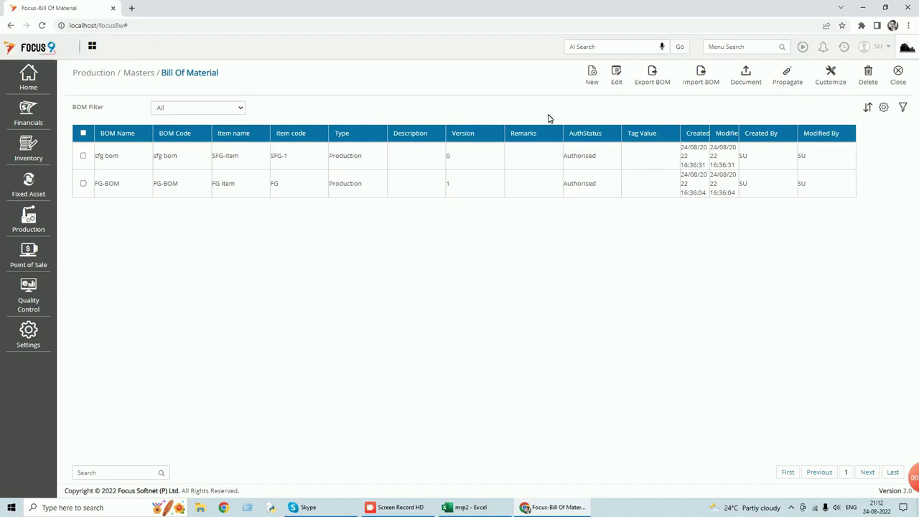
- Open the sfg bom for editing, review its input and output items, and close it
{"action": "left_click", "coordinate": [82, 157]}
{"action": "left_click", "coordinate": [618, 79]}
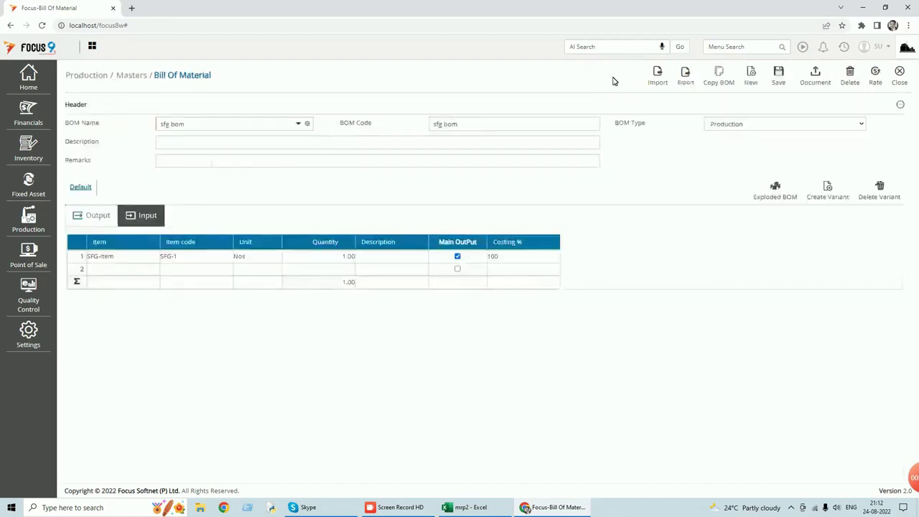
{"action": "left_click", "coordinate": [159, 217]}
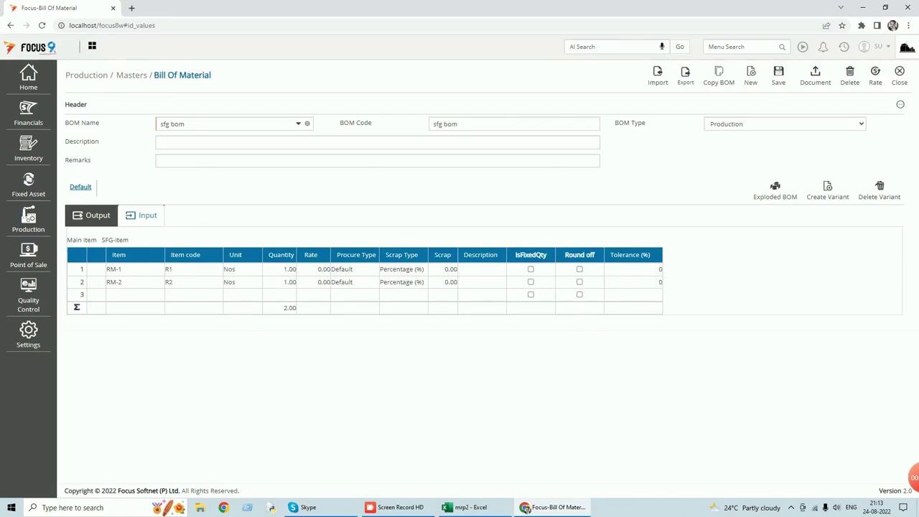
{"action": "left_click", "coordinate": [135, 219]}
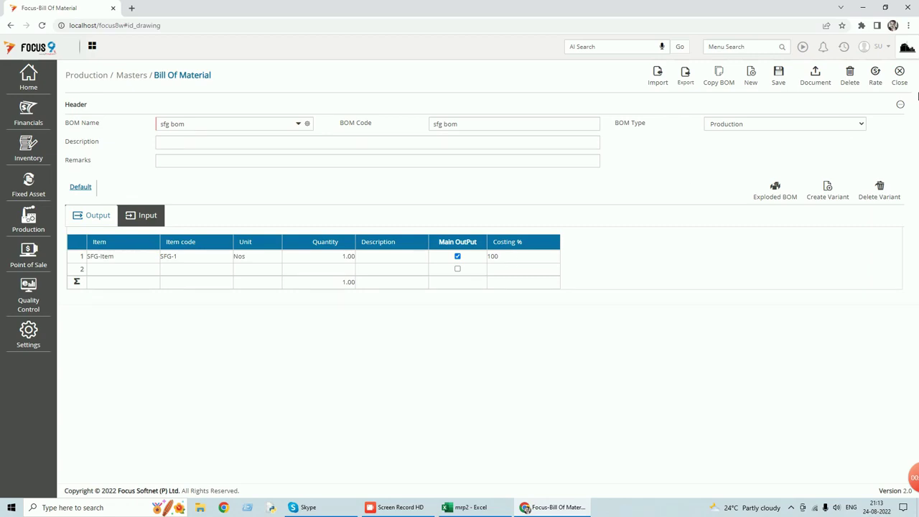
{"action": "left_click", "coordinate": [900, 82]}
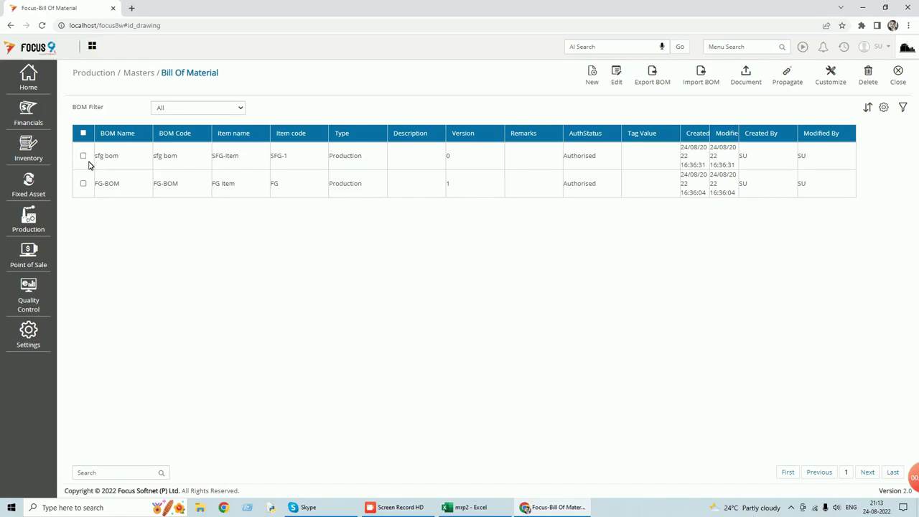
- Open FG-BOM for editing and review its input and output items
{"action": "left_click", "coordinate": [83, 183]}
{"action": "left_click", "coordinate": [622, 79]}
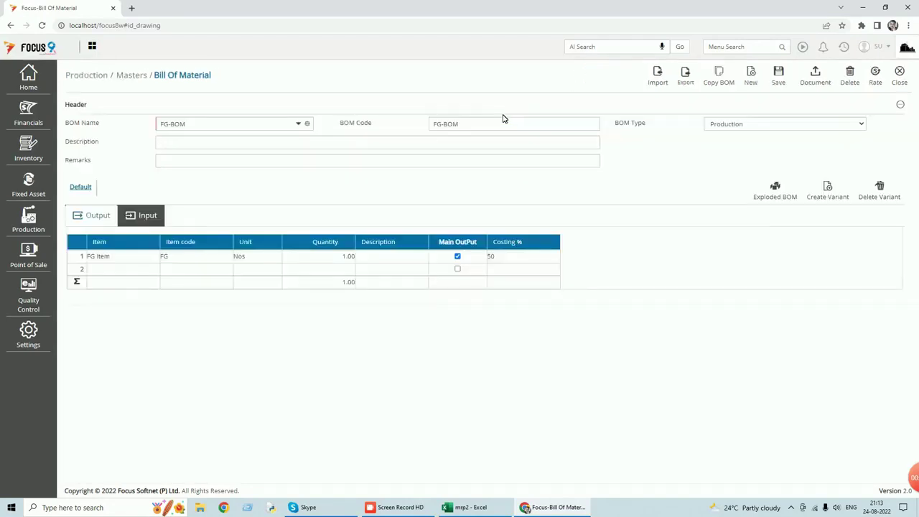
{"action": "left_click", "coordinate": [147, 215]}
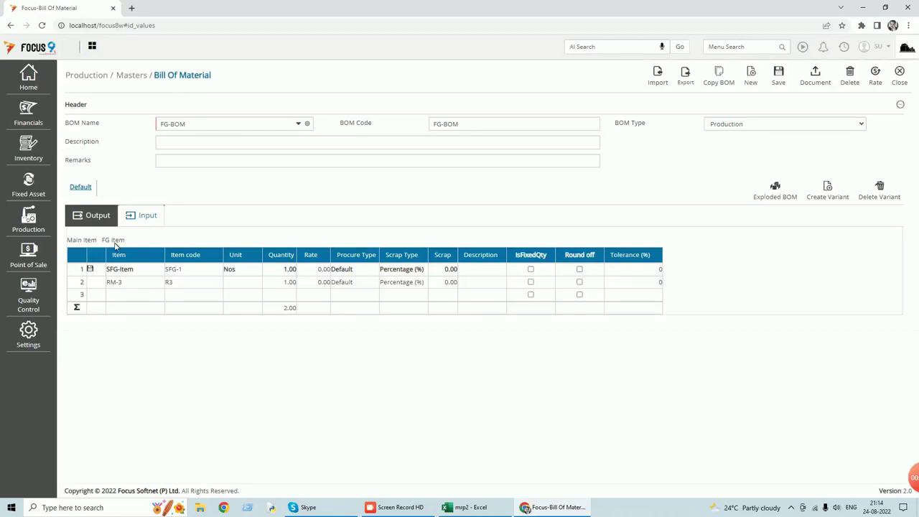
{"action": "left_click", "coordinate": [91, 216]}
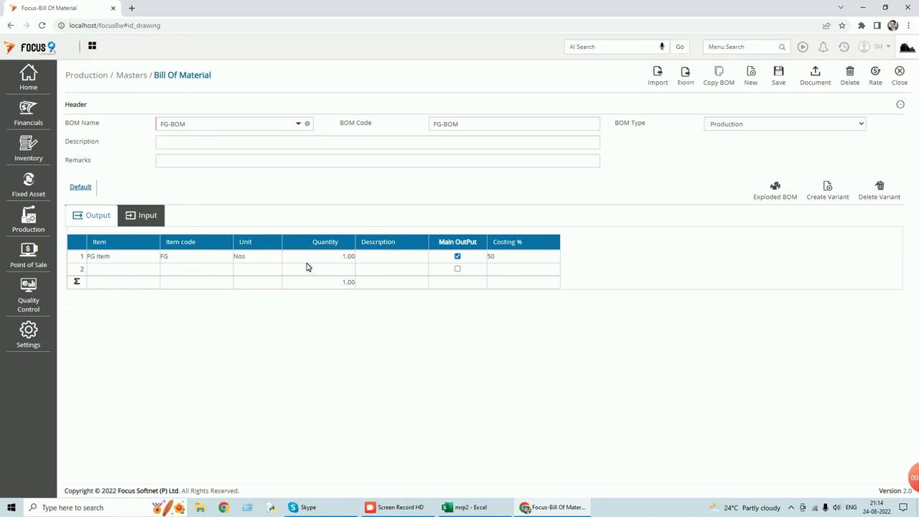
- Try to save FG-BOM with FG Item's costing percentage set to 100, and close the BOM
{"action": "left_click", "coordinate": [509, 257]}
{"action": "type", "text": "100"}
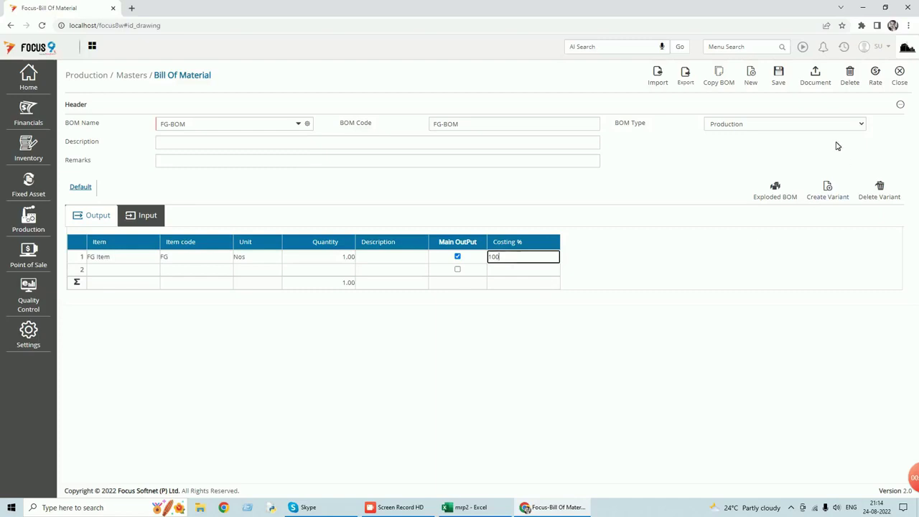
{"action": "left_click", "coordinate": [780, 75]}
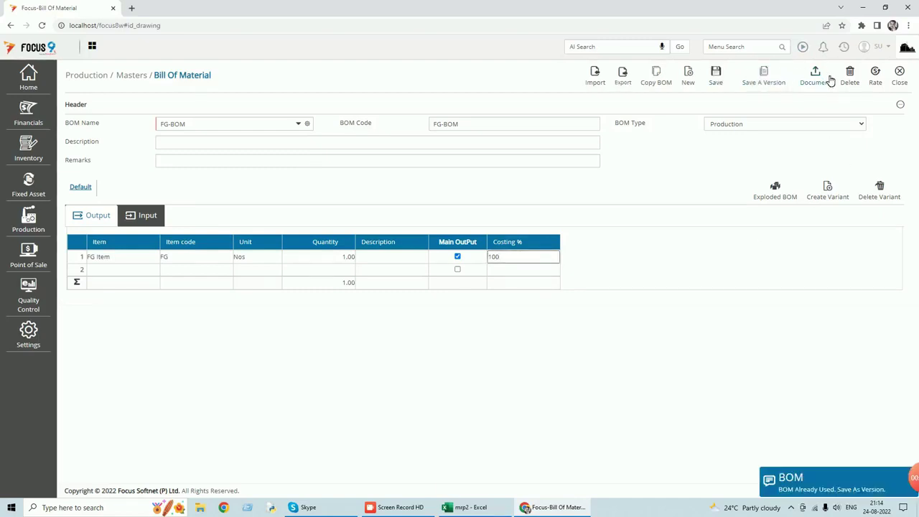
{"action": "left_click", "coordinate": [902, 79]}
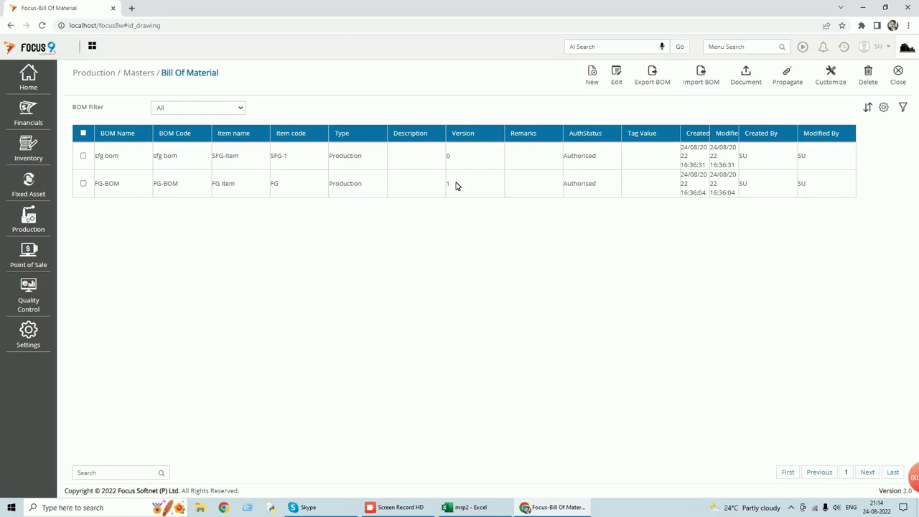
- Close the Bill Of Material master and open the Item master under the Home masters
{"action": "left_click", "coordinate": [899, 80]}
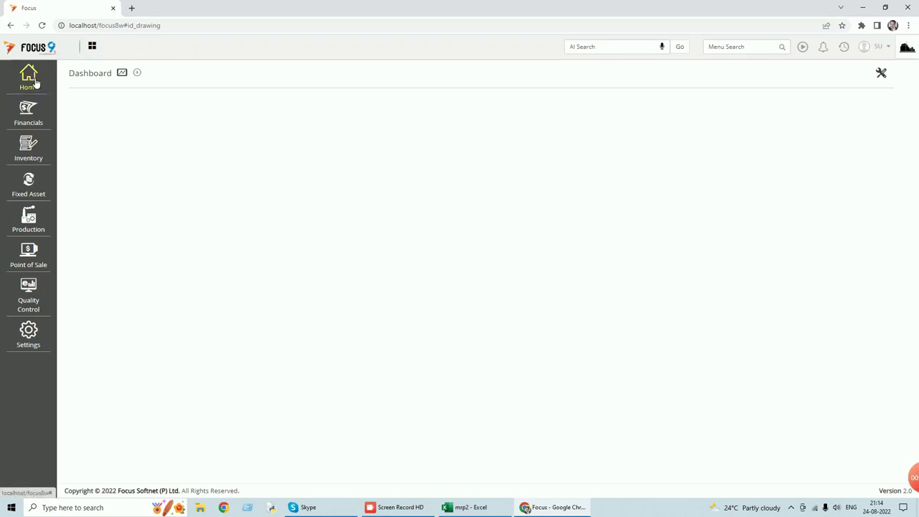
{"action": "left_click", "coordinate": [35, 83]}
{"action": "left_click", "coordinate": [84, 94]}
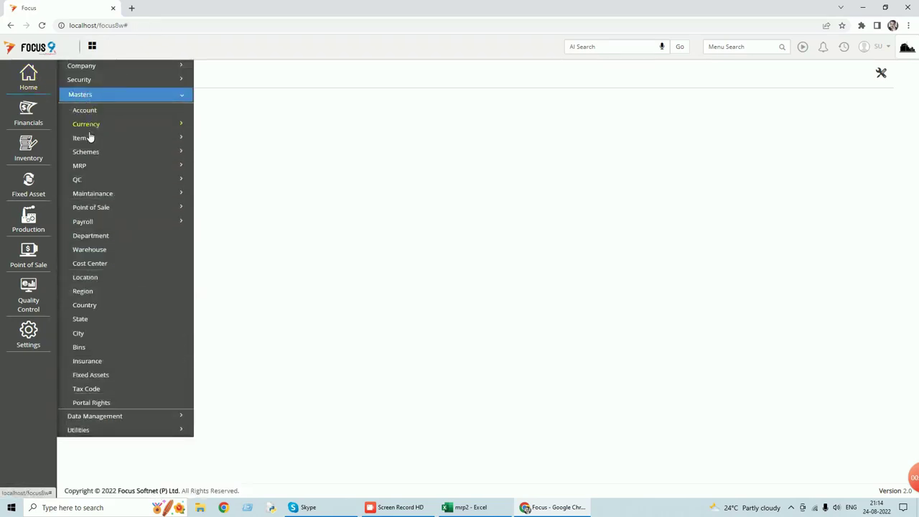
{"action": "left_click", "coordinate": [91, 140]}
{"action": "left_click", "coordinate": [91, 154]}
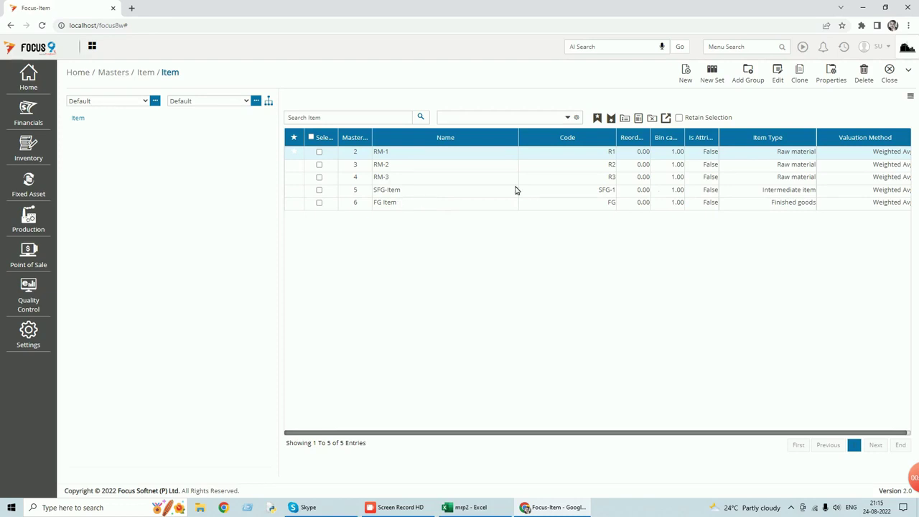
- Open item RM-1 and check the available item types, choosing Raw material
{"action": "double_click", "coordinate": [479, 158]}
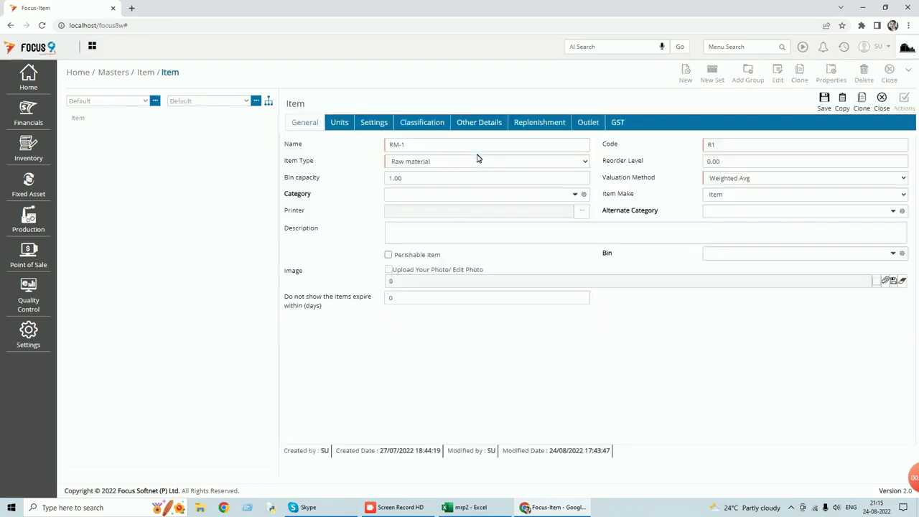
{"action": "left_click", "coordinate": [586, 162]}
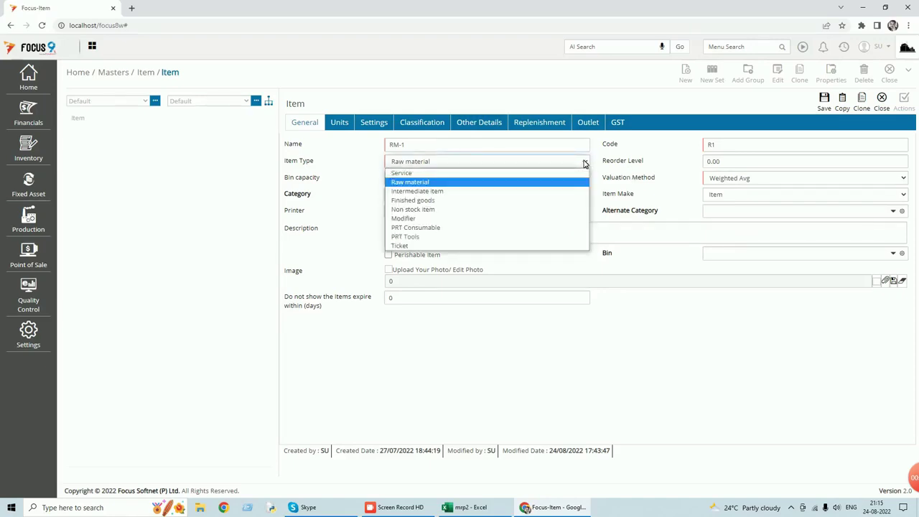
{"action": "left_click", "coordinate": [440, 184]}
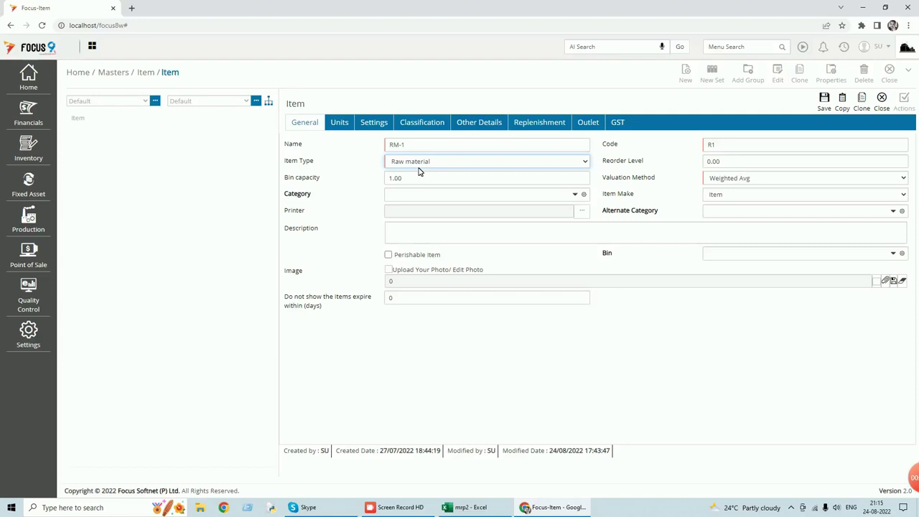
- Close RM-1, then open SFG-Item and check its item type choices, keeping Intermediate Item
{"action": "left_click", "coordinate": [882, 101]}
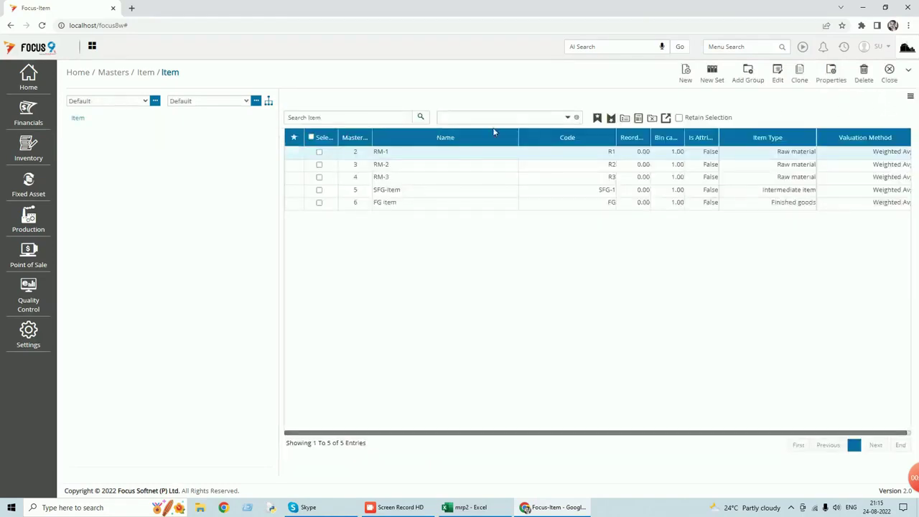
{"action": "double_click", "coordinate": [394, 195]}
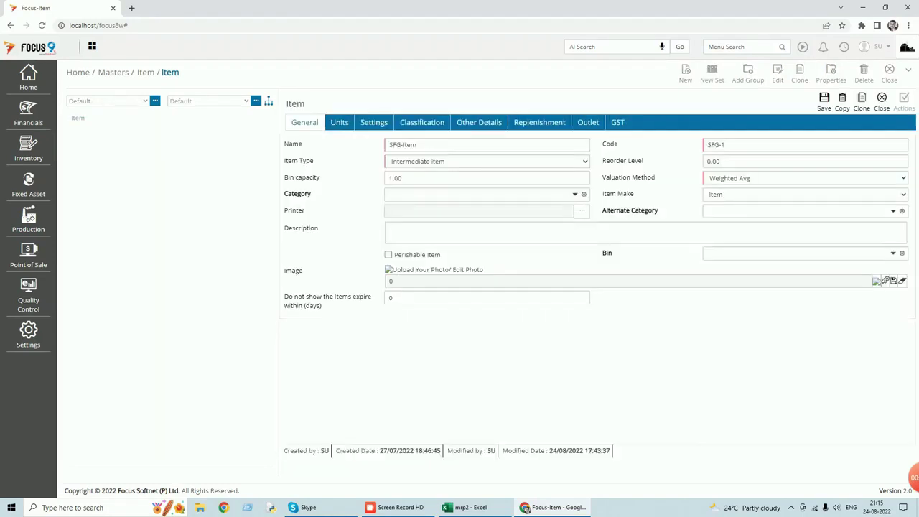
{"action": "left_click", "coordinate": [581, 164]}
{"action": "left_click", "coordinate": [443, 192]}
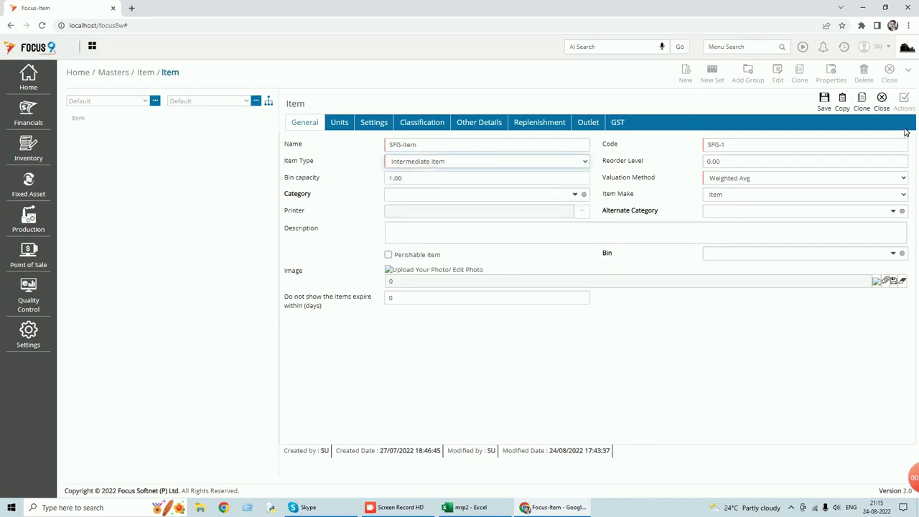
{"action": "left_click", "coordinate": [825, 106]}
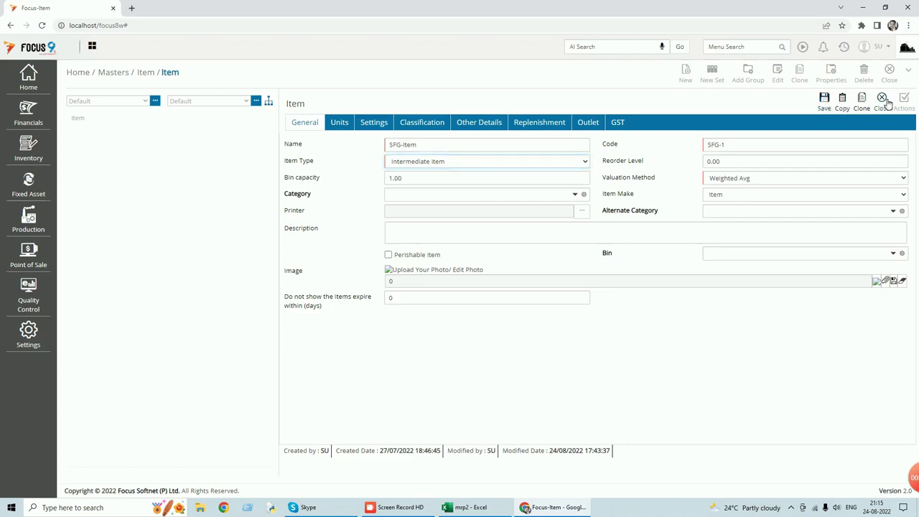
- Open FG Item, review its replenishment settings and BOM choices, and close it without saving
{"action": "double_click", "coordinate": [406, 203]}
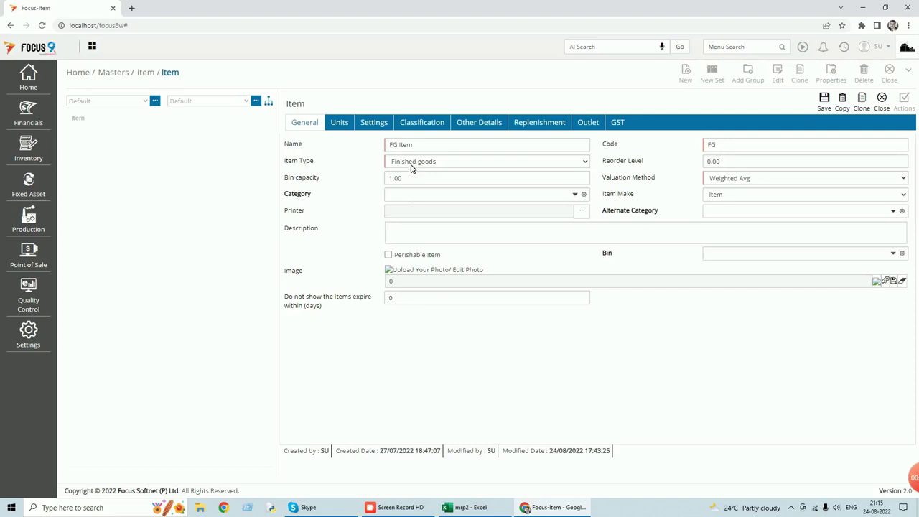
{"action": "left_click", "coordinate": [534, 127]}
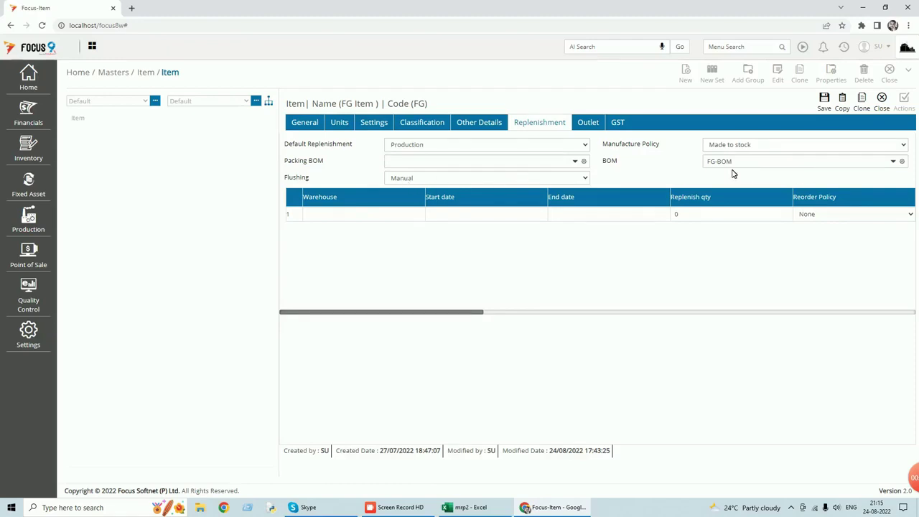
{"action": "left_click", "coordinate": [894, 162]}
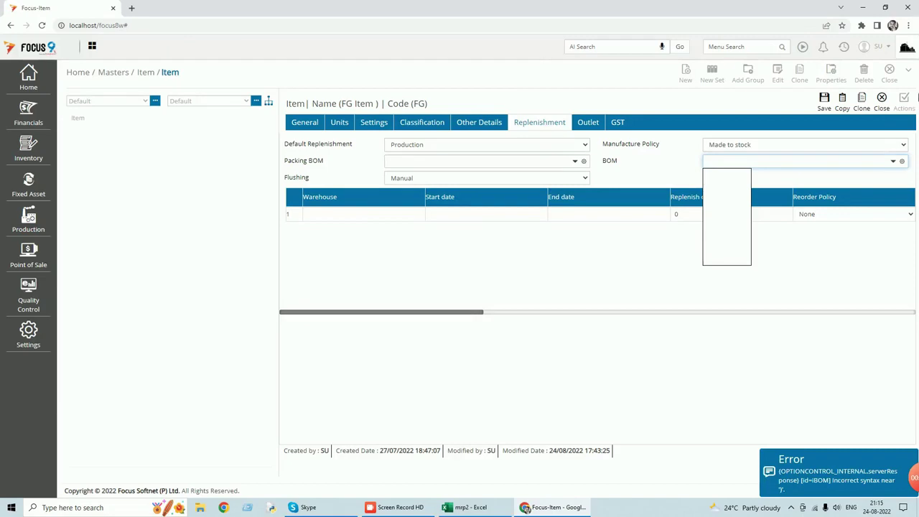
{"action": "left_click", "coordinate": [882, 101]}
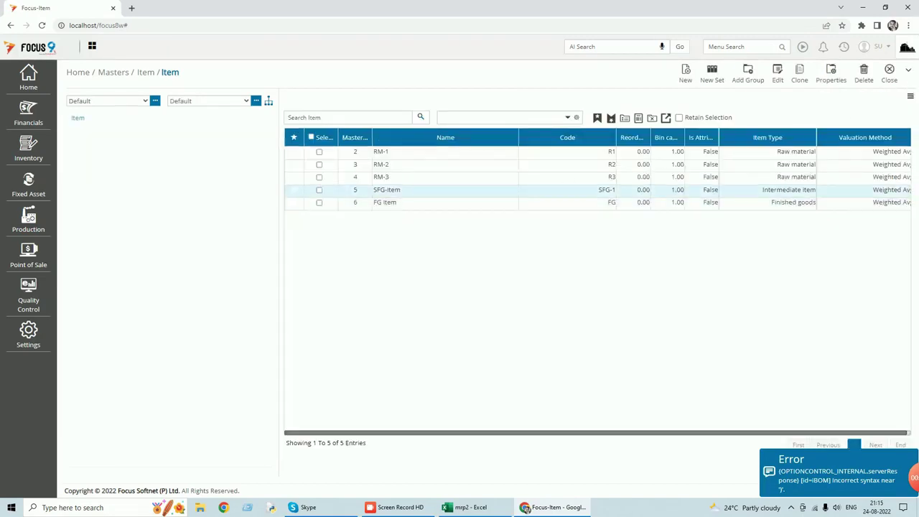
- Open SFG-Item, review its replenishment settings, and close the item and the Item master
{"action": "double_click", "coordinate": [384, 191]}
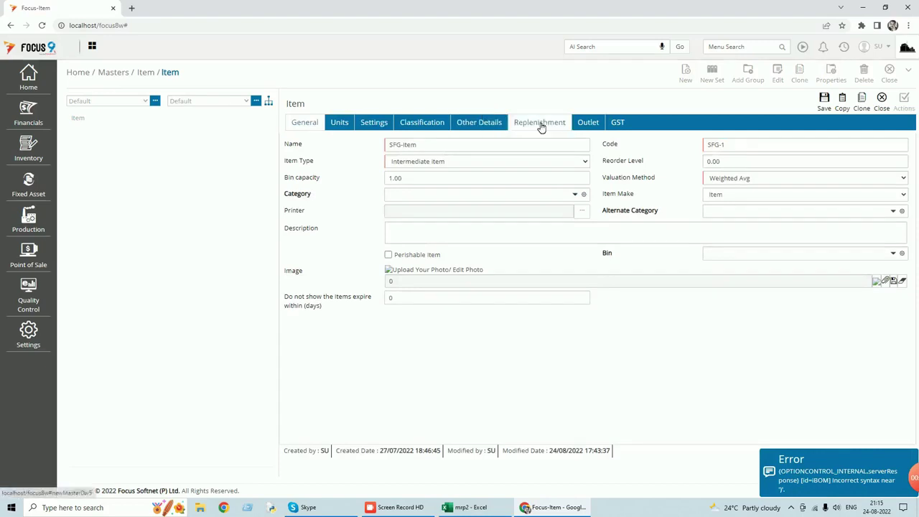
{"action": "left_click", "coordinate": [540, 124]}
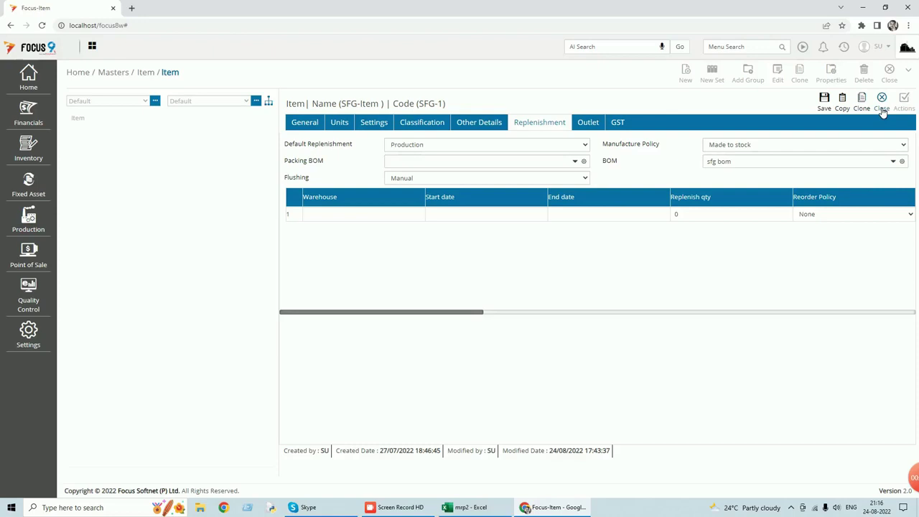
{"action": "left_click", "coordinate": [881, 105]}
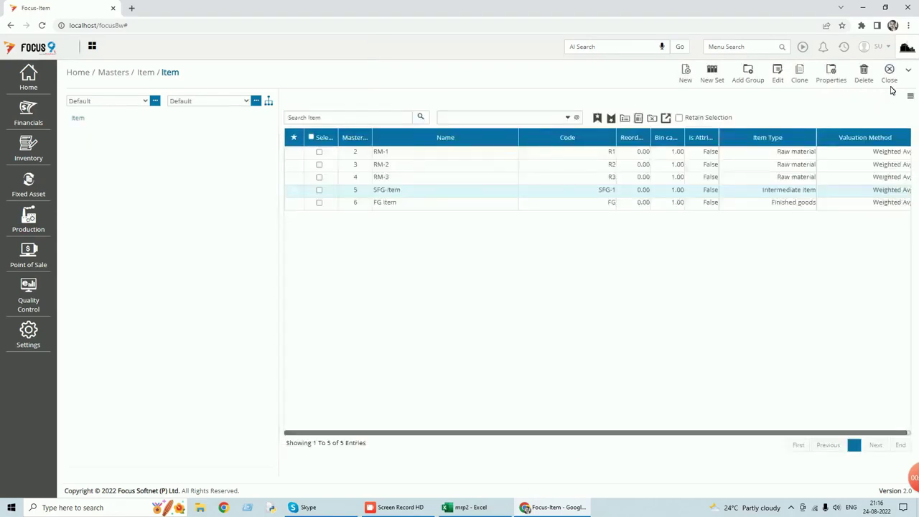
{"action": "left_click", "coordinate": [890, 80]}
- Open voucher 1 in Sales Orders to review the FG Item order, and close it and the voucher list
{"action": "left_click", "coordinate": [844, 46]}
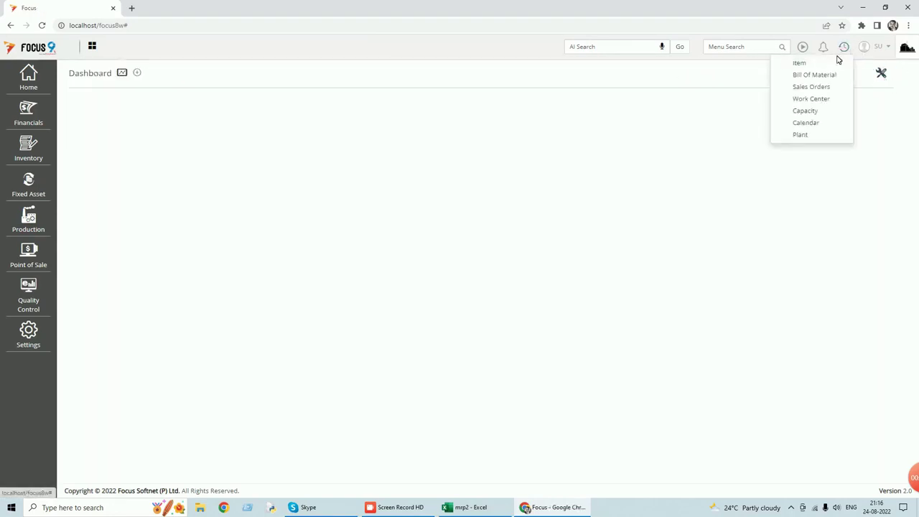
{"action": "left_click", "coordinate": [804, 87]}
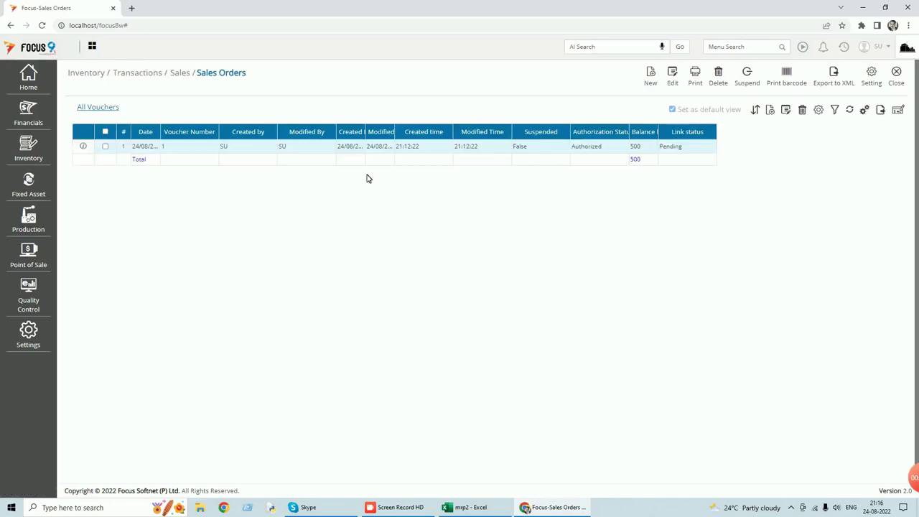
{"action": "double_click", "coordinate": [320, 149]}
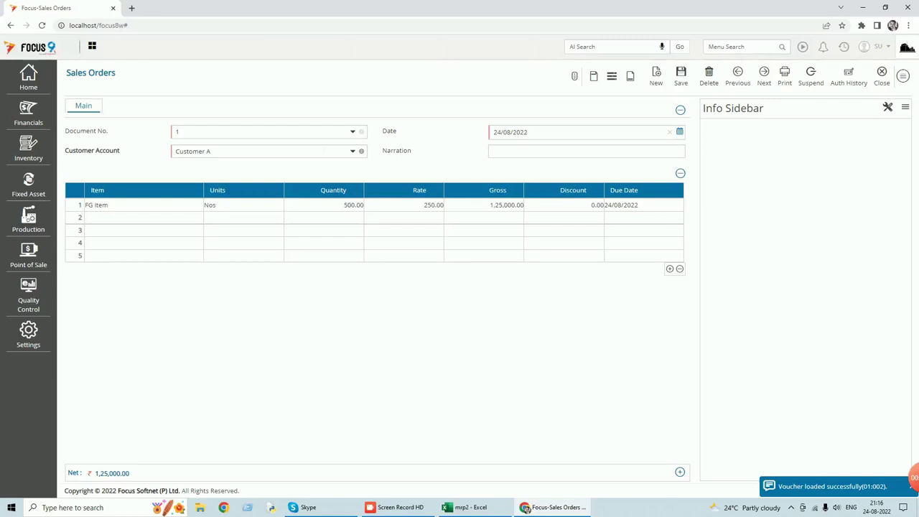
{"action": "left_click", "coordinate": [888, 79]}
{"action": "left_click", "coordinate": [894, 80]}
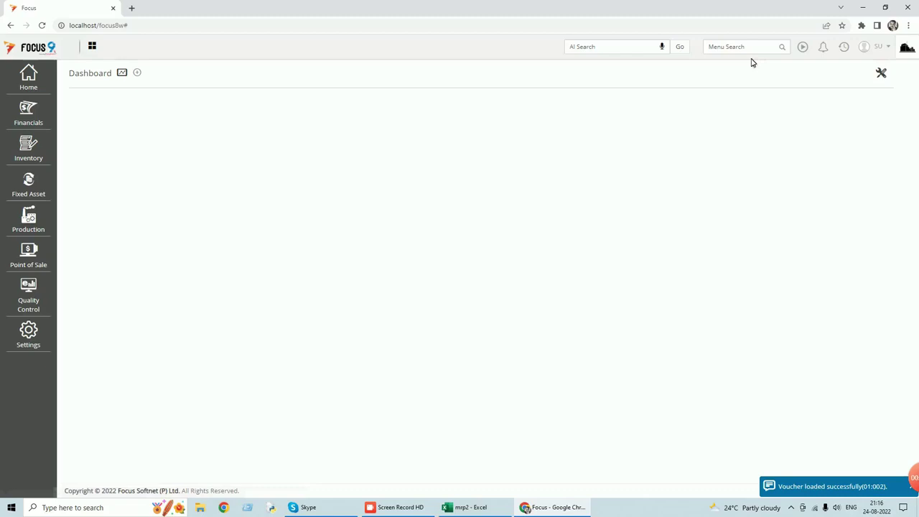
- Open MRP Process and try the Sales Orders and Planned Independent Orders filters, returning to All Orders
{"action": "type", "text": "mrp"}
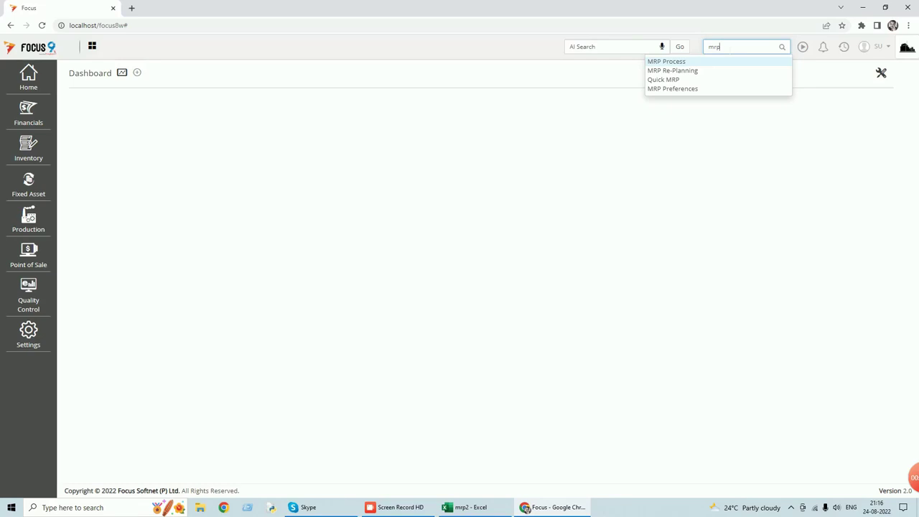
{"action": "left_click", "coordinate": [675, 65]}
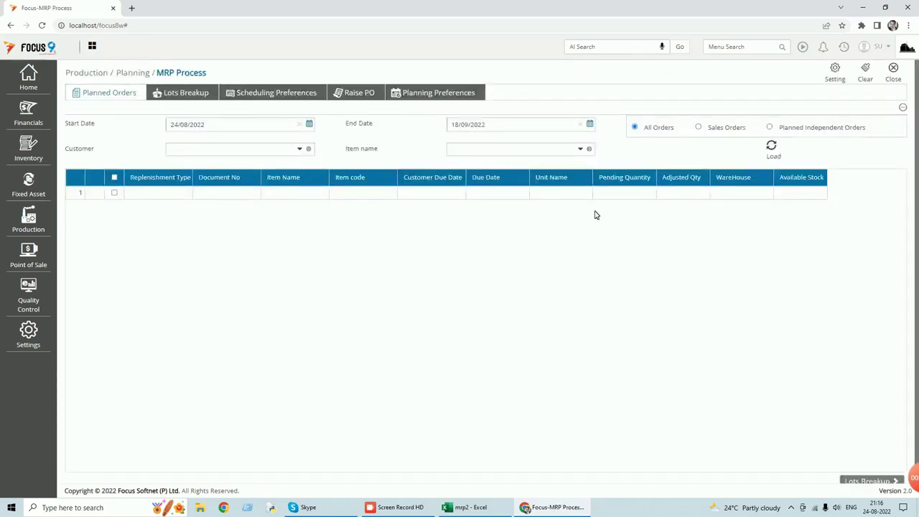
{"action": "left_click", "coordinate": [590, 124]}
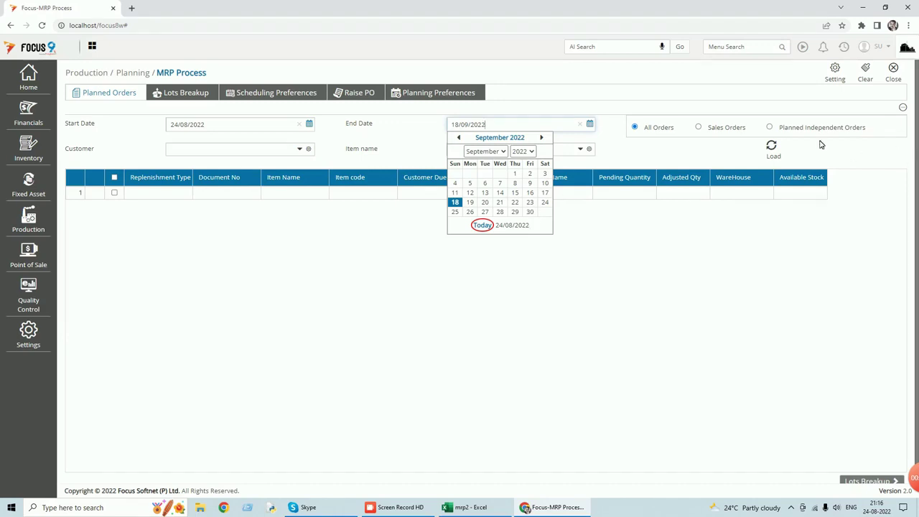
{"action": "left_click", "coordinate": [698, 128]}
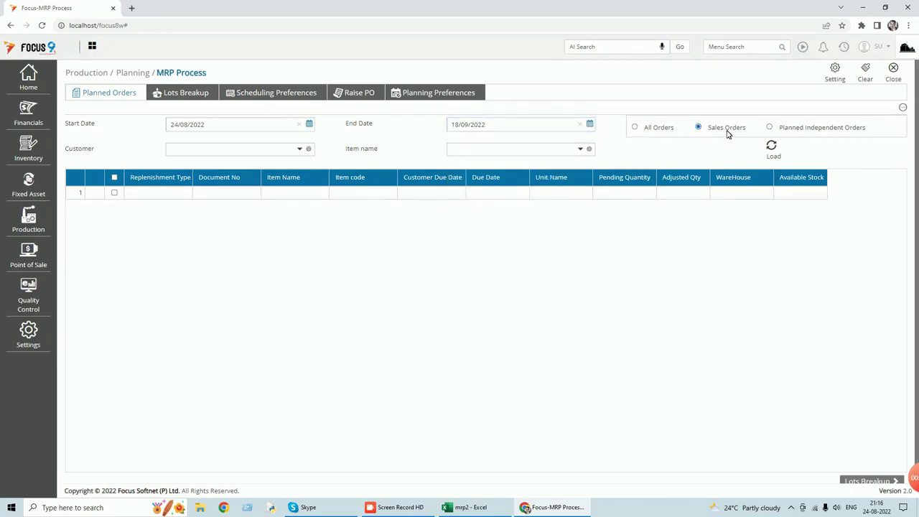
{"action": "left_click", "coordinate": [770, 128]}
{"action": "left_click", "coordinate": [634, 128]}
- Set the MRP end date to 30/09/2022 and load the planned orders
{"action": "left_click", "coordinate": [590, 124]}
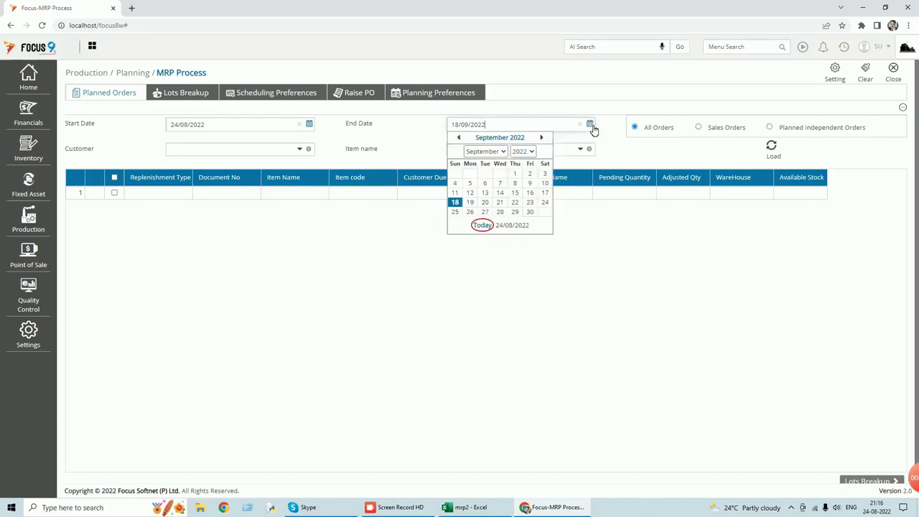
{"action": "left_click", "coordinate": [530, 212]}
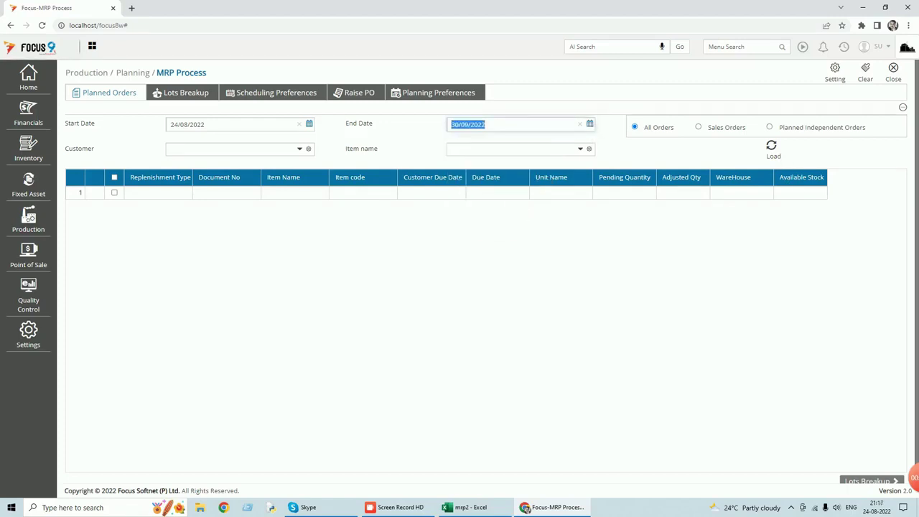
{"action": "left_click", "coordinate": [772, 150]}
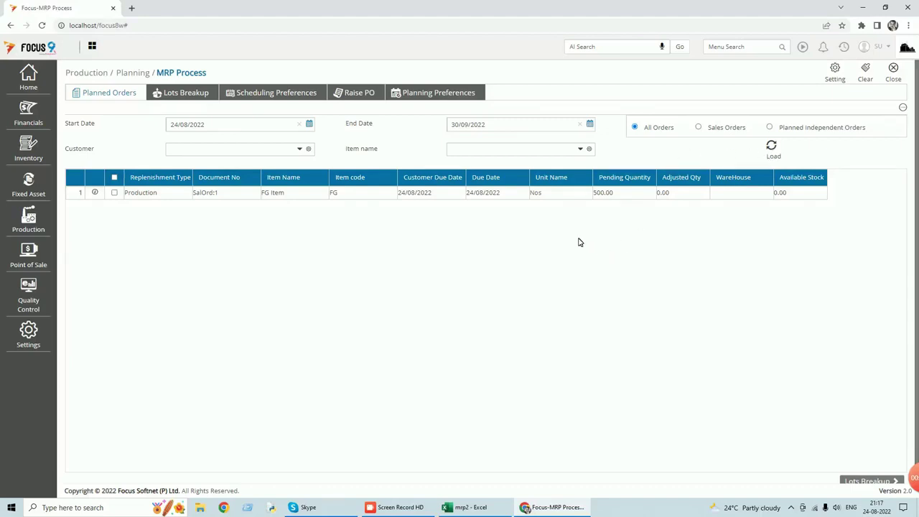
- Select the FG Item sales order and proceed to its lots breakup
{"action": "left_click", "coordinate": [114, 192]}
{"action": "scroll", "coordinate": [901, 320], "scroll_direction": "down", "scroll_amount": 1}
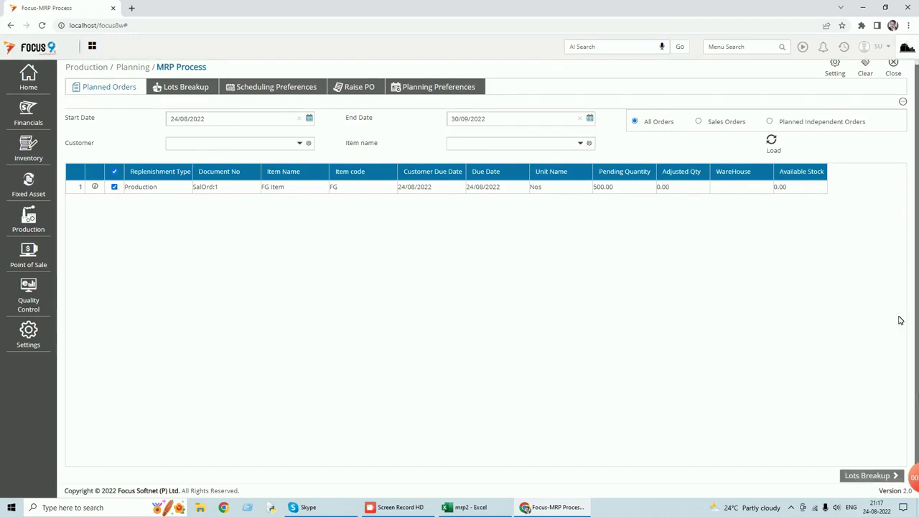
{"action": "left_click", "coordinate": [866, 476]}
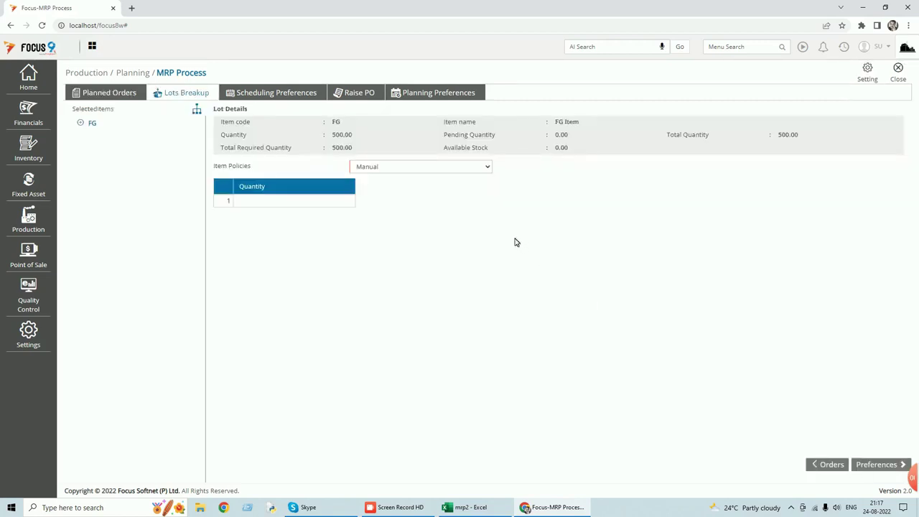
- Check the Manual item policy for FG and set the policy to Order To Order
{"action": "left_click", "coordinate": [488, 167]}
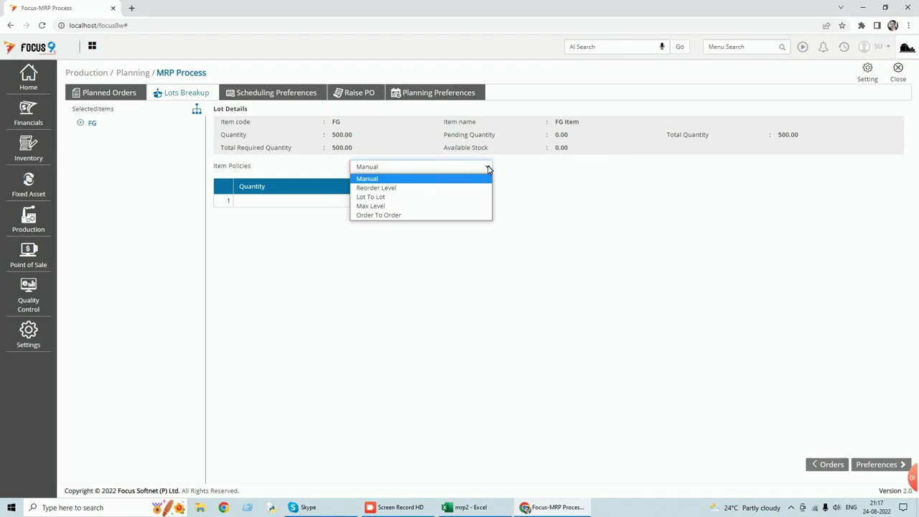
{"action": "left_click", "coordinate": [463, 178]}
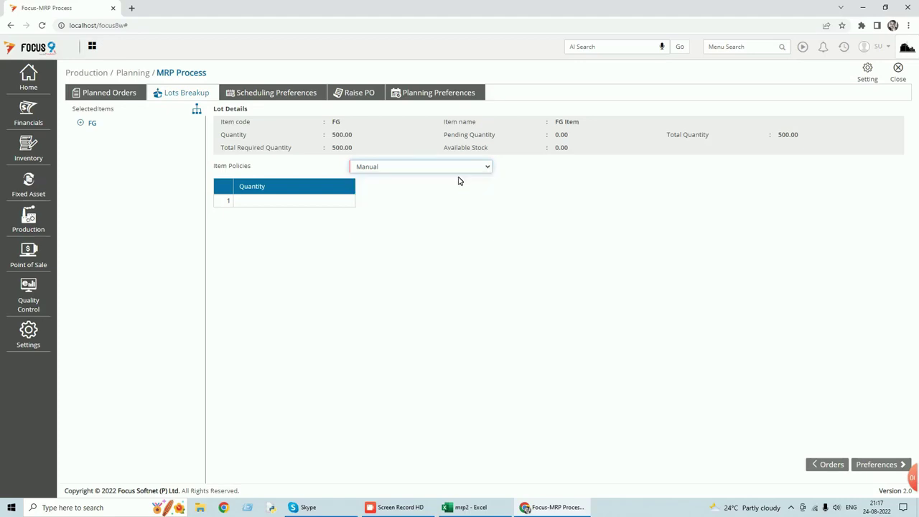
{"action": "left_click", "coordinate": [304, 201]}
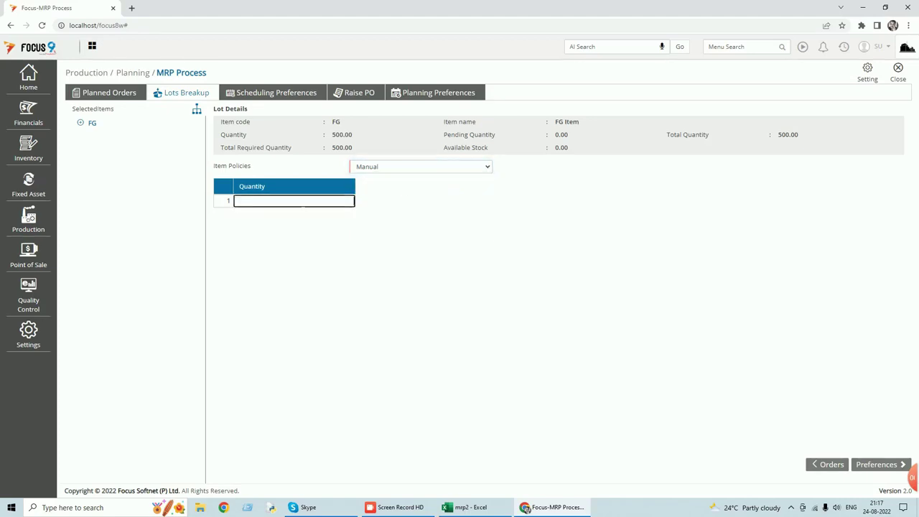
{"action": "left_click", "coordinate": [487, 168]}
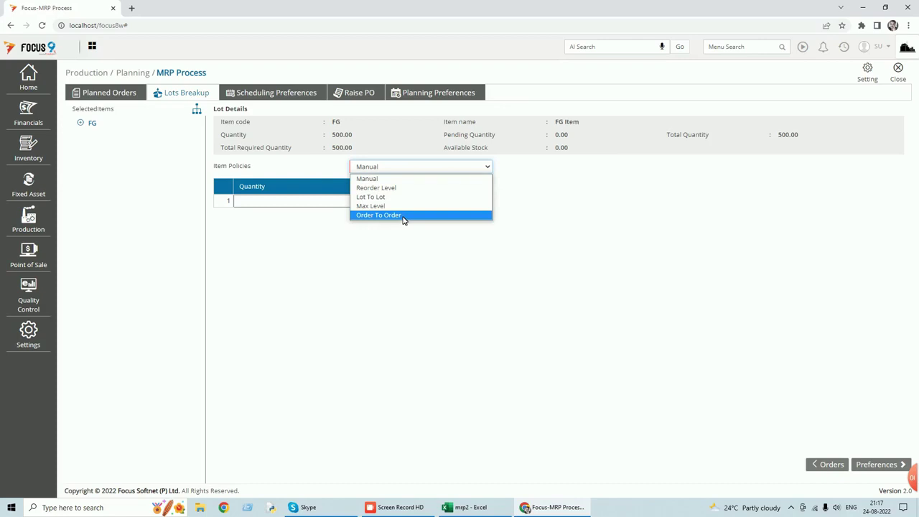
{"action": "left_click", "coordinate": [403, 216]}
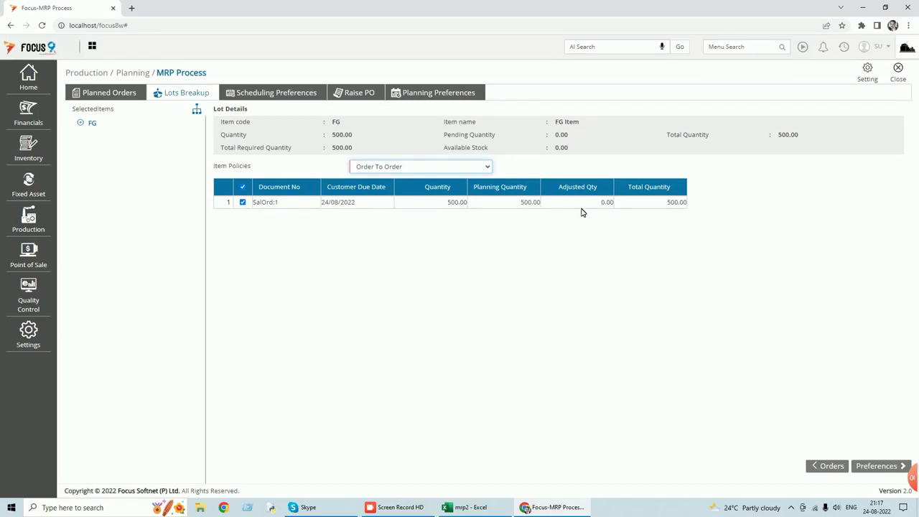
- Proceed to the scheduling preferences and check the routing options available for the FG Item order
{"action": "left_click", "coordinate": [878, 467]}
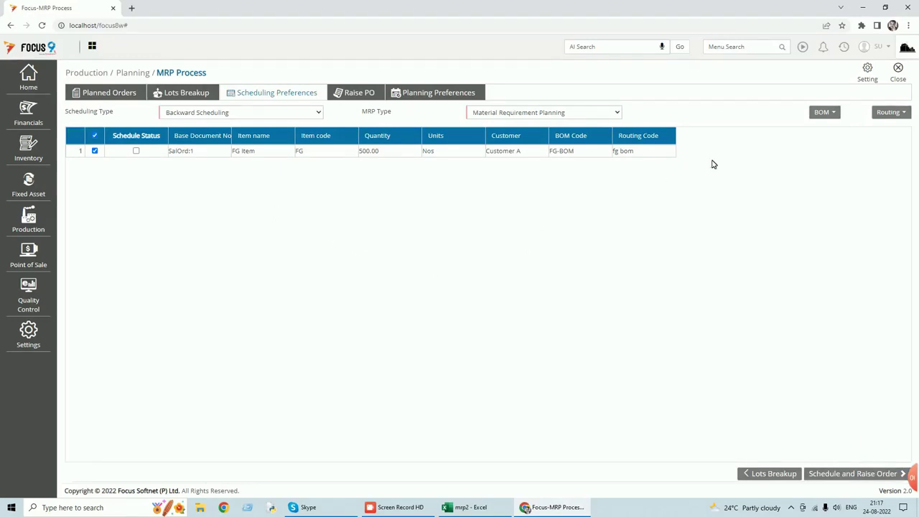
{"action": "left_click", "coordinate": [906, 112]}
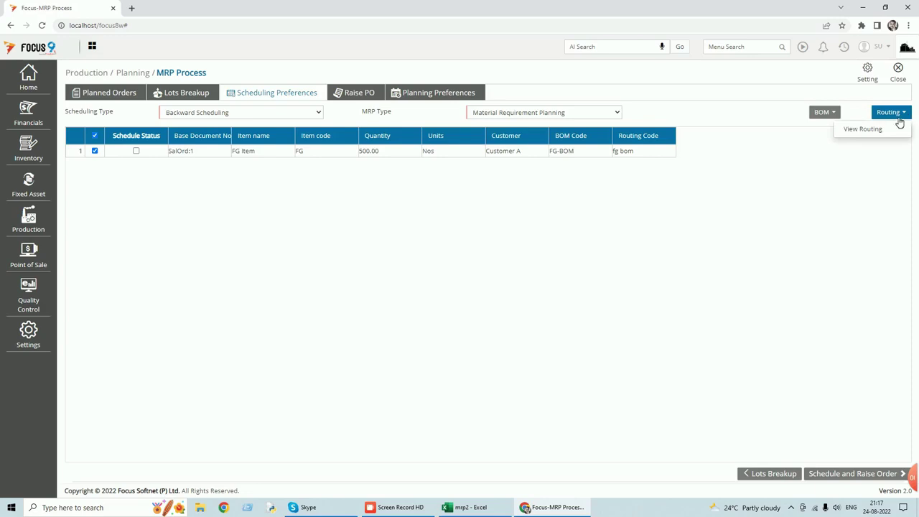
{"action": "left_click", "coordinate": [779, 192]}
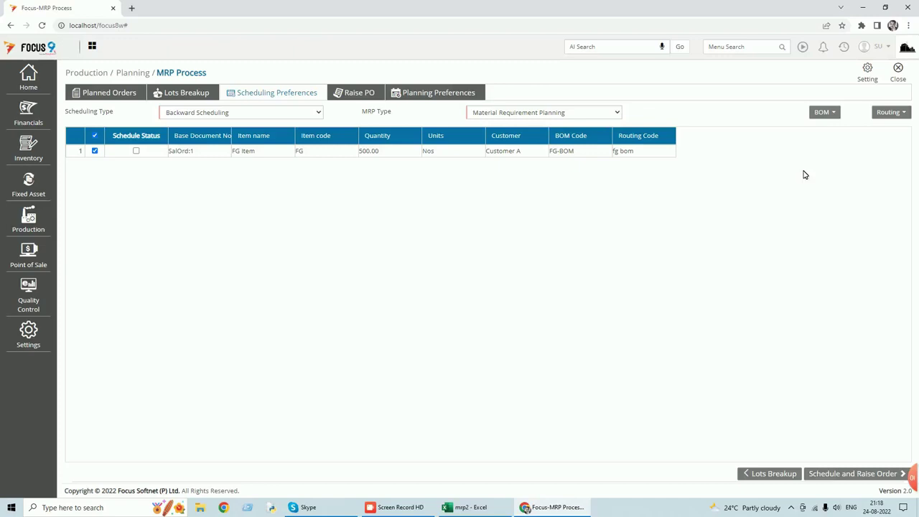
- Leave the MRP process and start a new routing in the Routing master
{"action": "left_click", "coordinate": [897, 82]}
{"action": "left_click", "coordinate": [739, 47]}
{"action": "type", "text": "routin"}
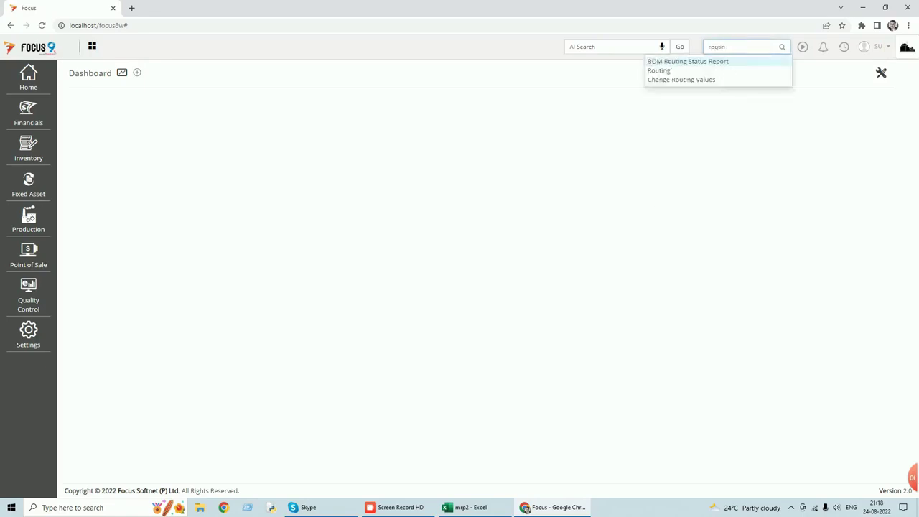
{"action": "left_click", "coordinate": [660, 71]}
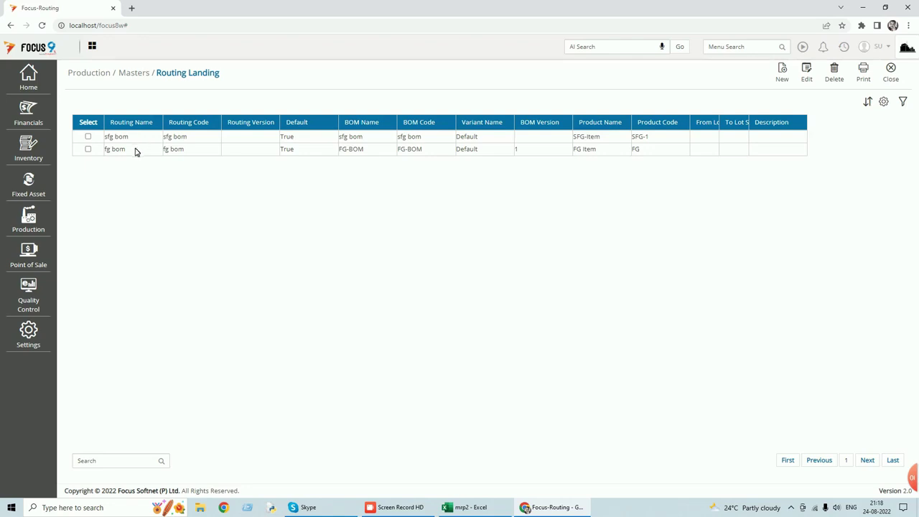
{"action": "left_click", "coordinate": [87, 137]}
{"action": "left_click", "coordinate": [784, 81]}
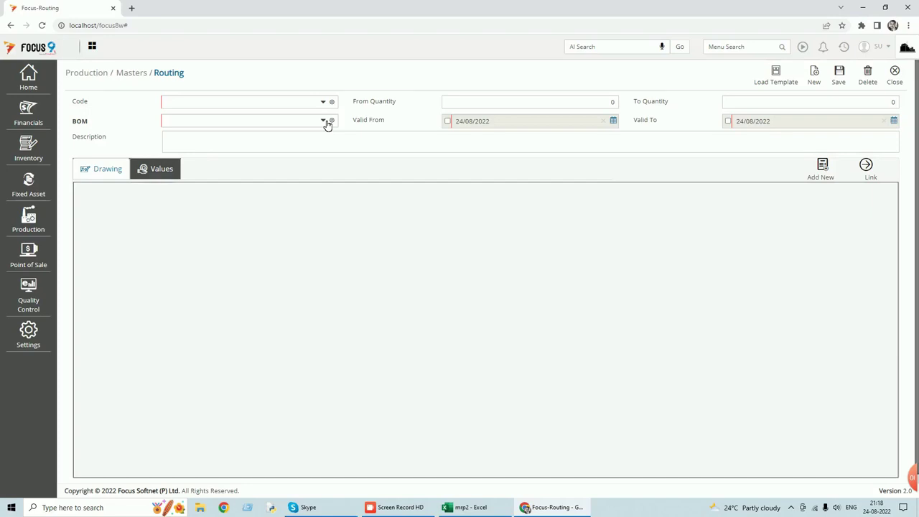
- Leave the new routing and open the Process-1 work center details in the existing sfg bom routing
{"action": "left_click", "coordinate": [894, 77]}
{"action": "left_click", "coordinate": [89, 136]}
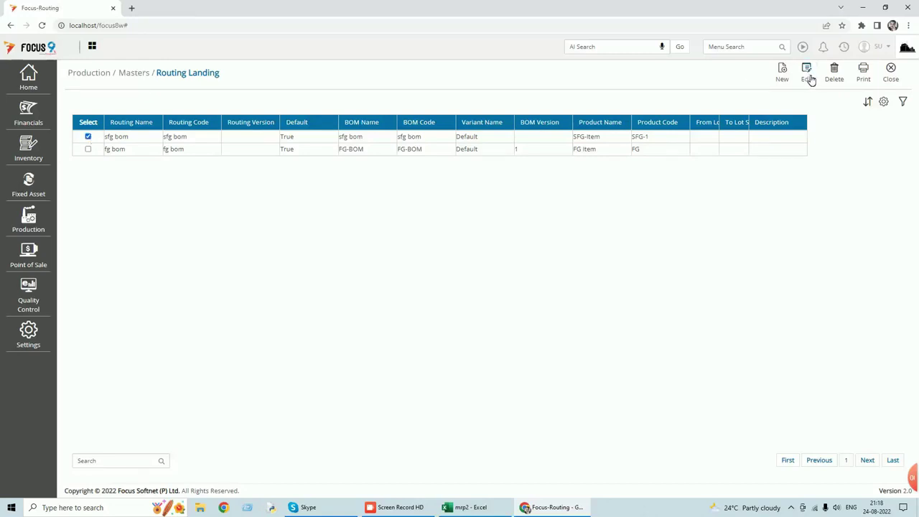
{"action": "left_click", "coordinate": [809, 78]}
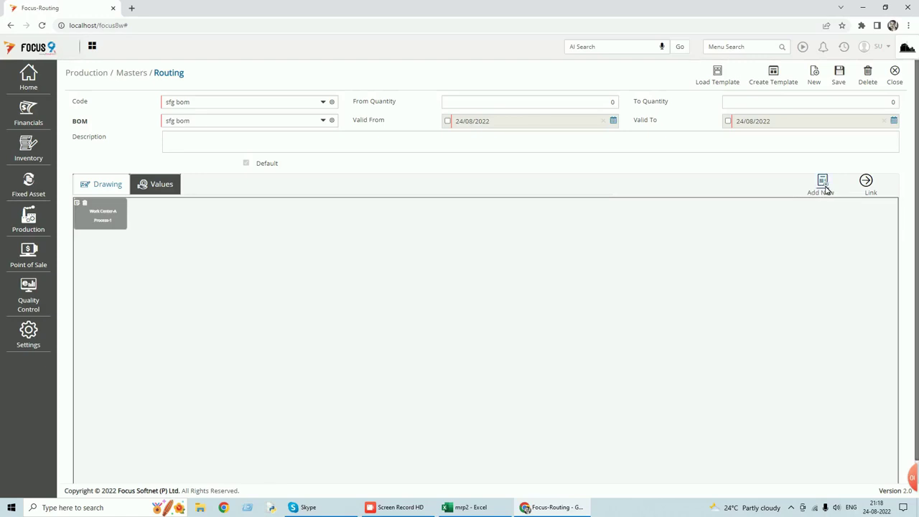
{"action": "left_click", "coordinate": [96, 211]}
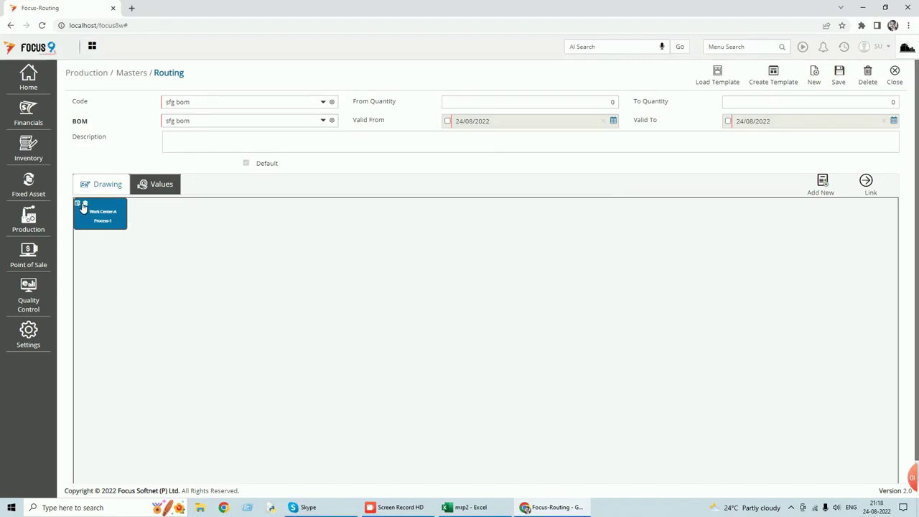
{"action": "left_click", "coordinate": [83, 206]}
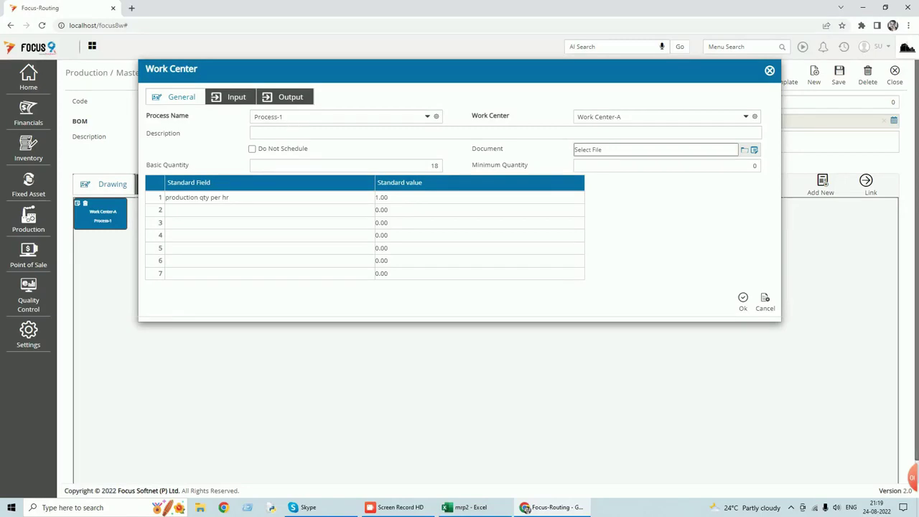
- Check the process name choices and the basic quantity for Process-1, cancel the work center details and close the routing
{"action": "left_click", "coordinate": [429, 117]}
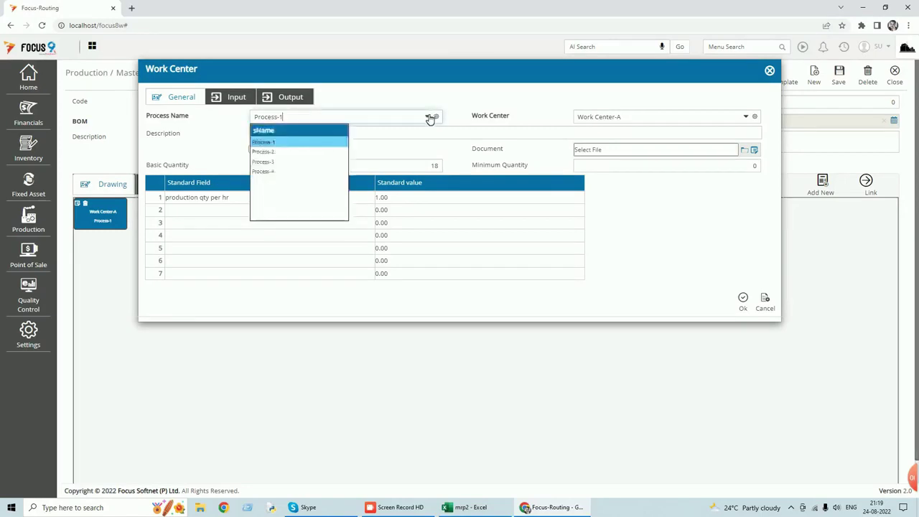
{"action": "left_click", "coordinate": [310, 143]}
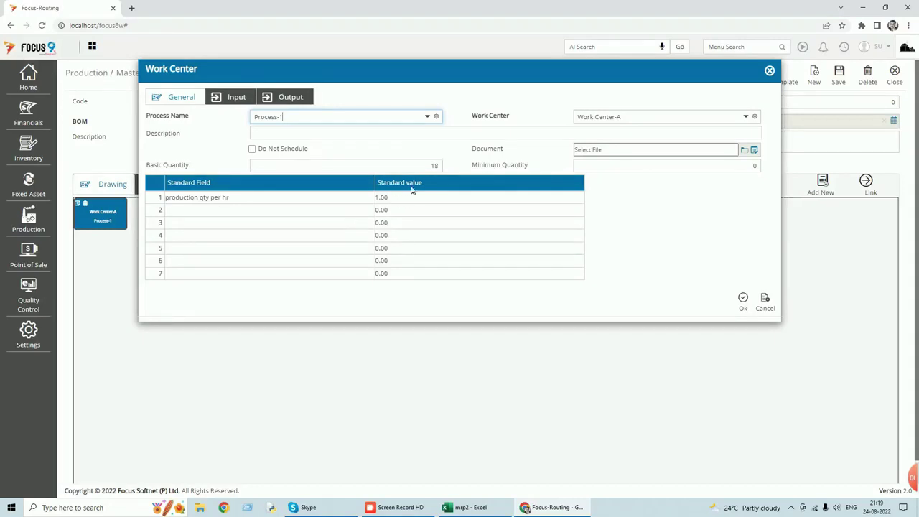
{"action": "left_click", "coordinate": [431, 165]}
{"action": "double_click", "coordinate": [433, 165]}
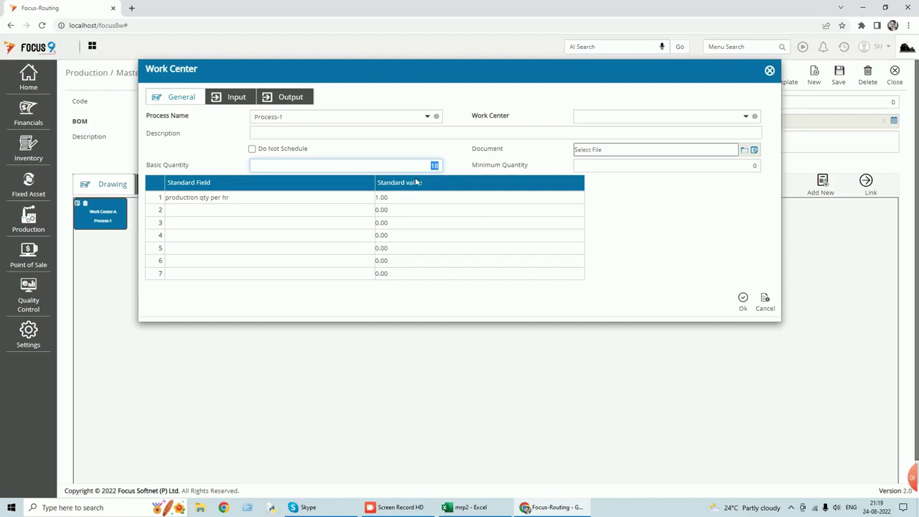
{"action": "left_click", "coordinate": [765, 303]}
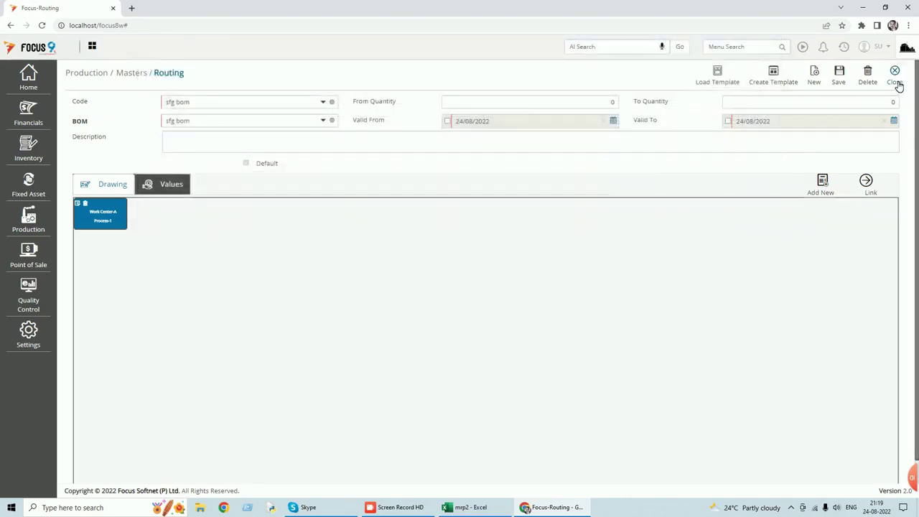
{"action": "left_click", "coordinate": [898, 85]}
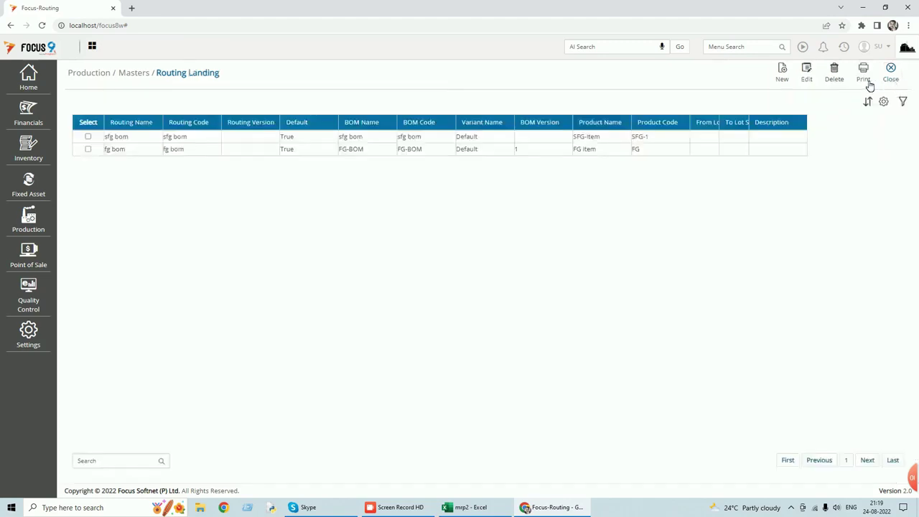
- Reopen the sfg bom routing and check the input and output items of its Process-1 work center
{"action": "double_click", "coordinate": [128, 143]}
{"action": "left_click", "coordinate": [101, 217]}
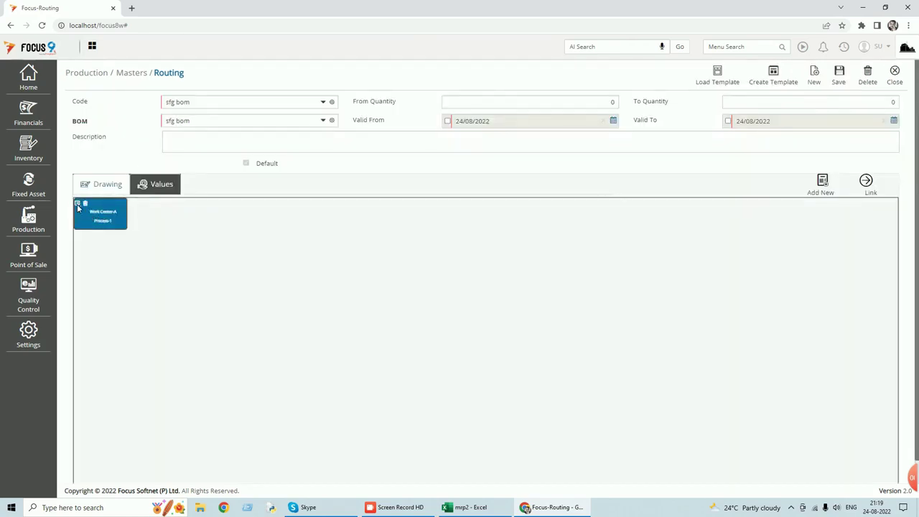
{"action": "left_click", "coordinate": [78, 205]}
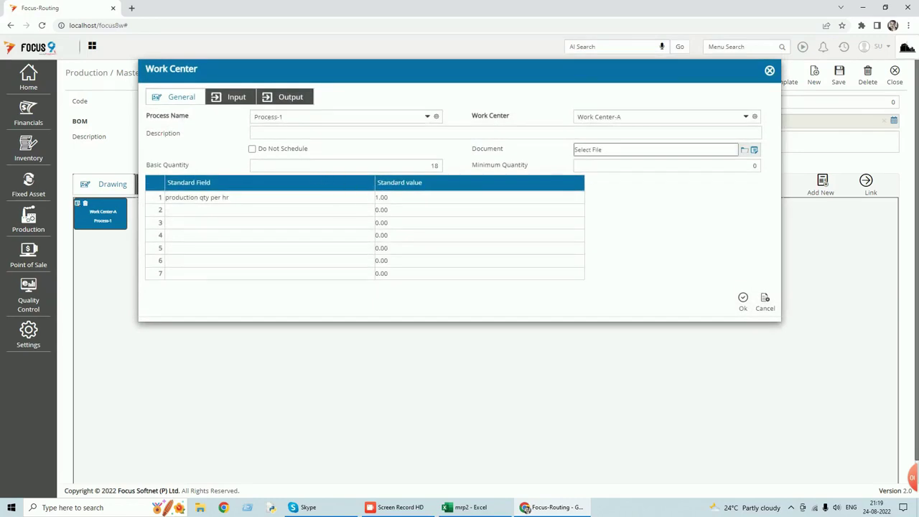
{"action": "left_click", "coordinate": [237, 97]}
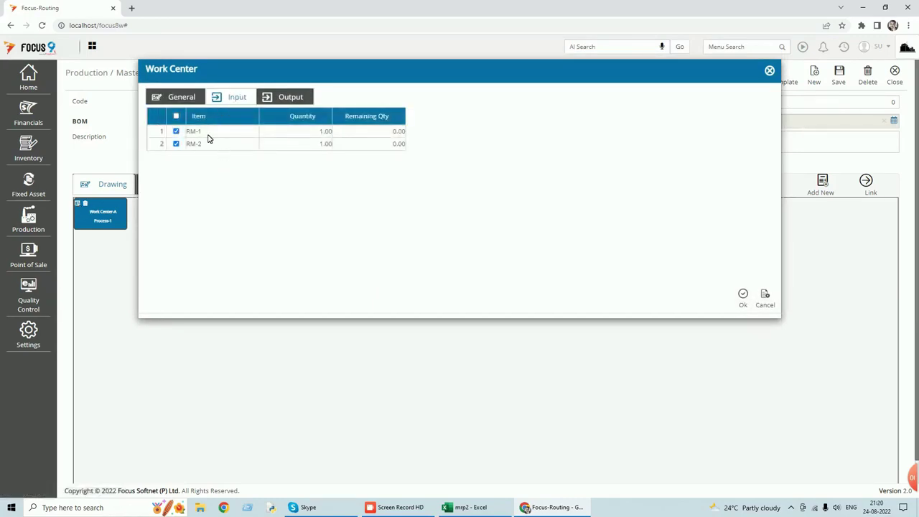
{"action": "left_click", "coordinate": [311, 99]}
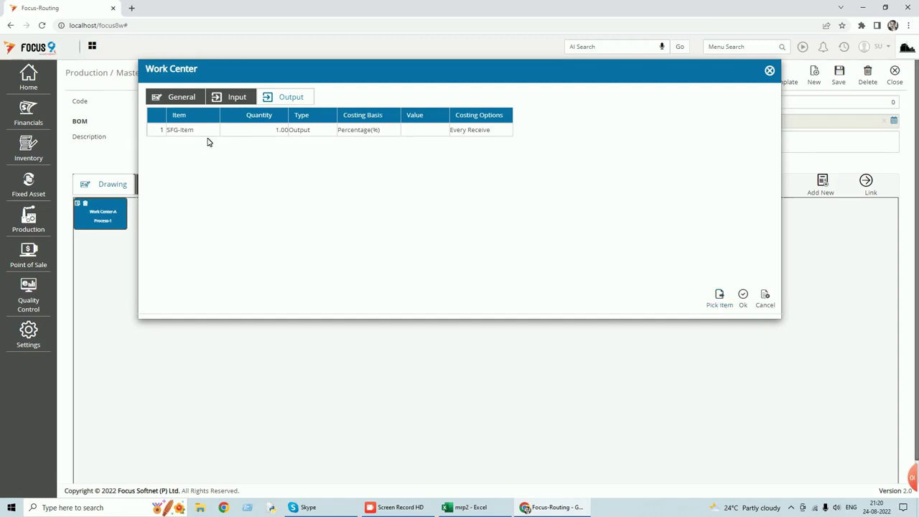
{"action": "left_click", "coordinate": [764, 302]}
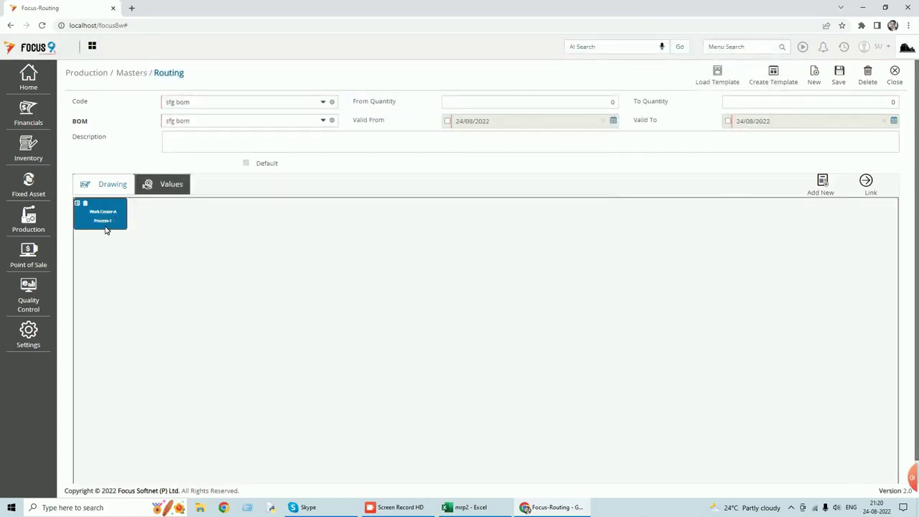
{"action": "left_click", "coordinate": [894, 78]}
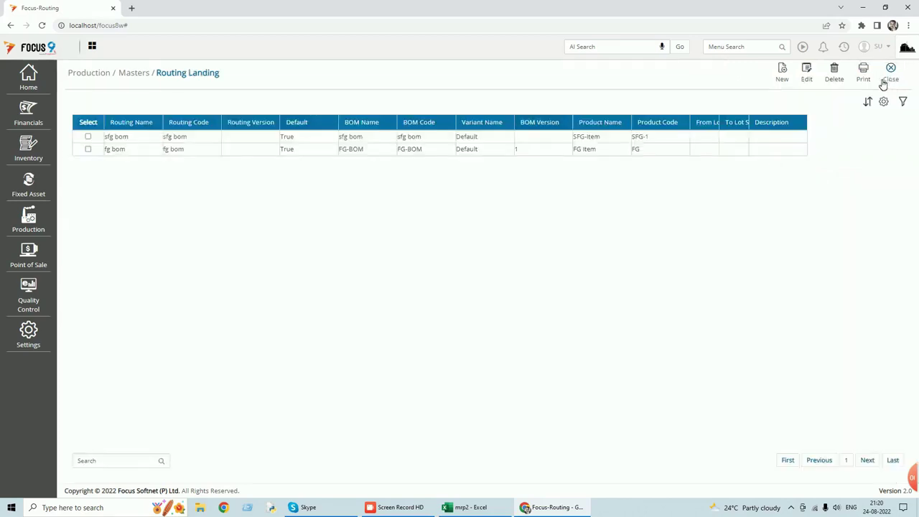
- Examine the Process-2 work center in the fg bom routing, including its basic quantity, input items and output item
{"action": "double_click", "coordinate": [111, 149]}
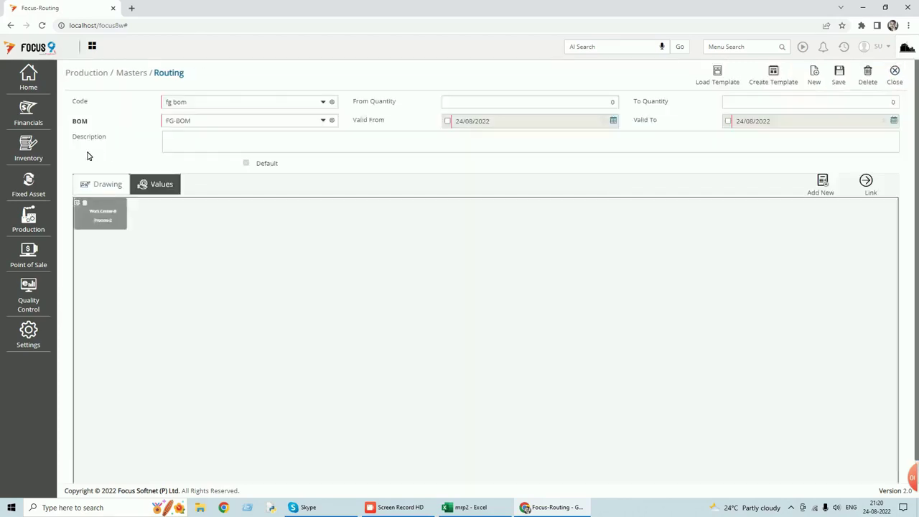
{"action": "left_click", "coordinate": [101, 218]}
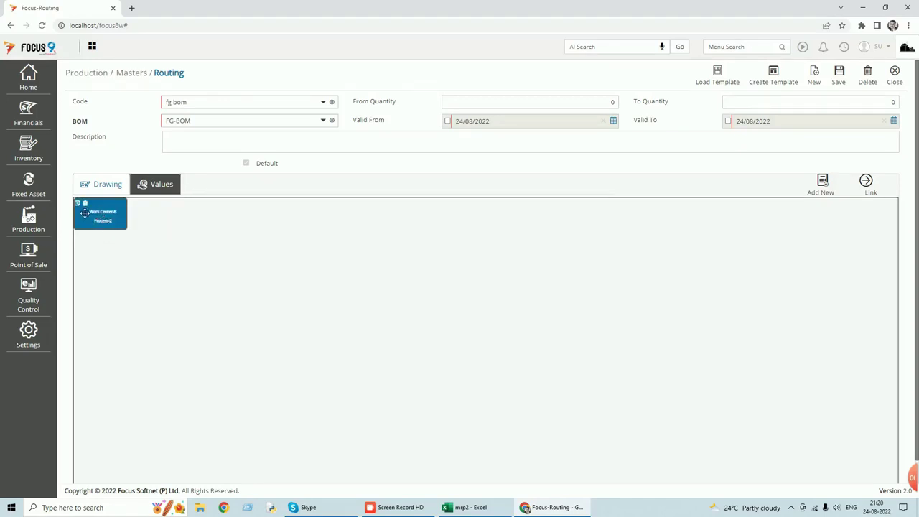
{"action": "left_click", "coordinate": [78, 205]}
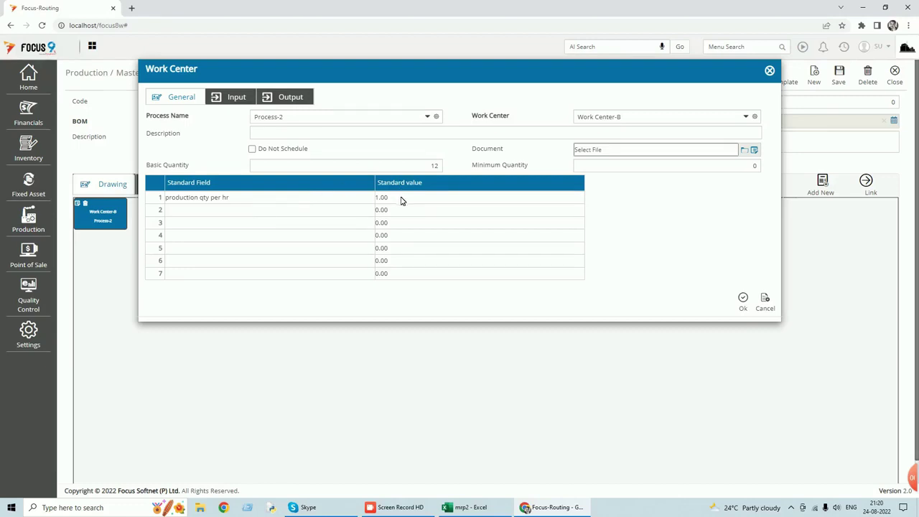
{"action": "left_click", "coordinate": [440, 166]}
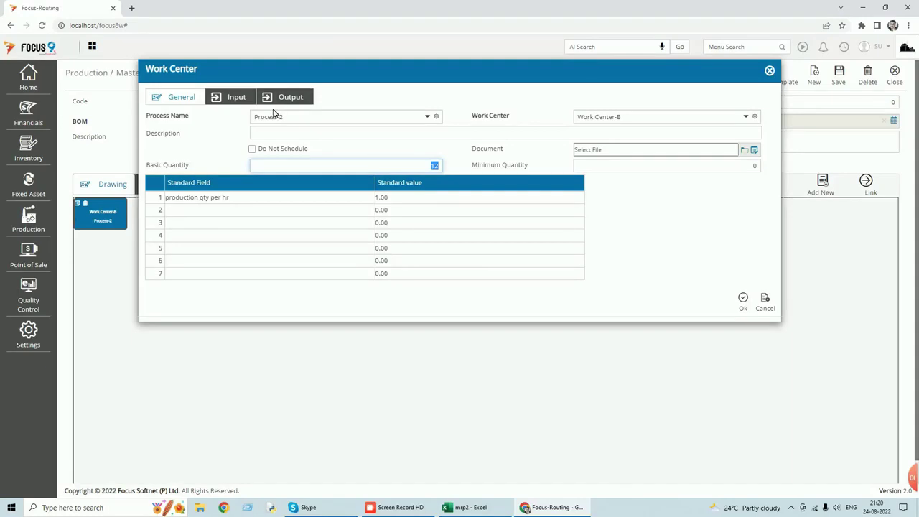
{"action": "left_click", "coordinate": [236, 97]}
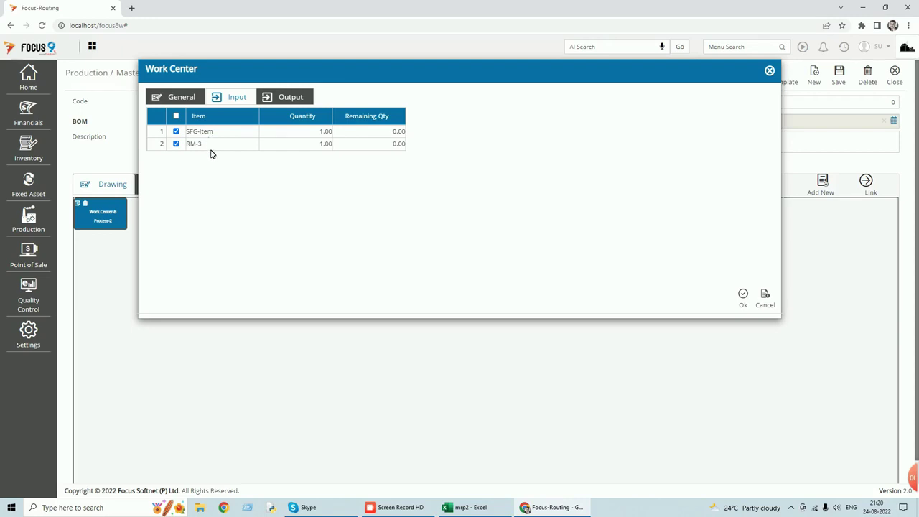
{"action": "left_click", "coordinate": [280, 98]}
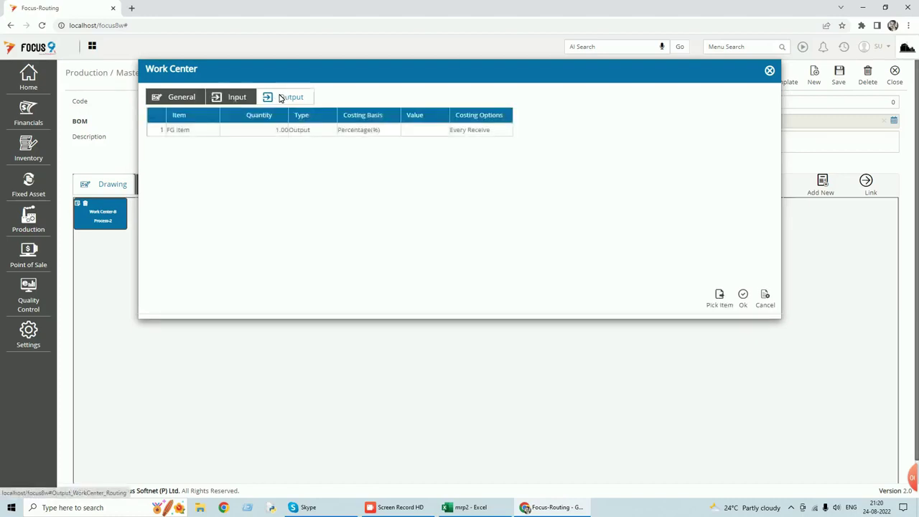
{"action": "left_click", "coordinate": [765, 298]}
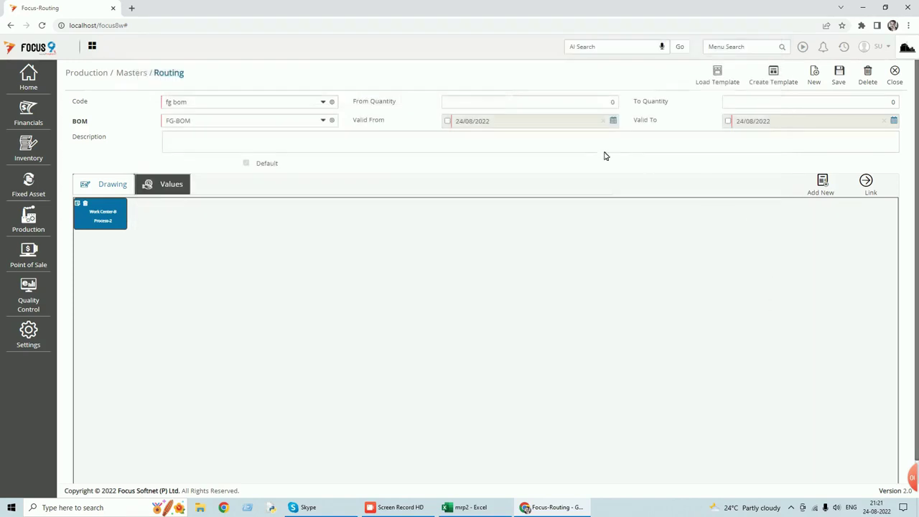
{"action": "left_click", "coordinate": [898, 82]}
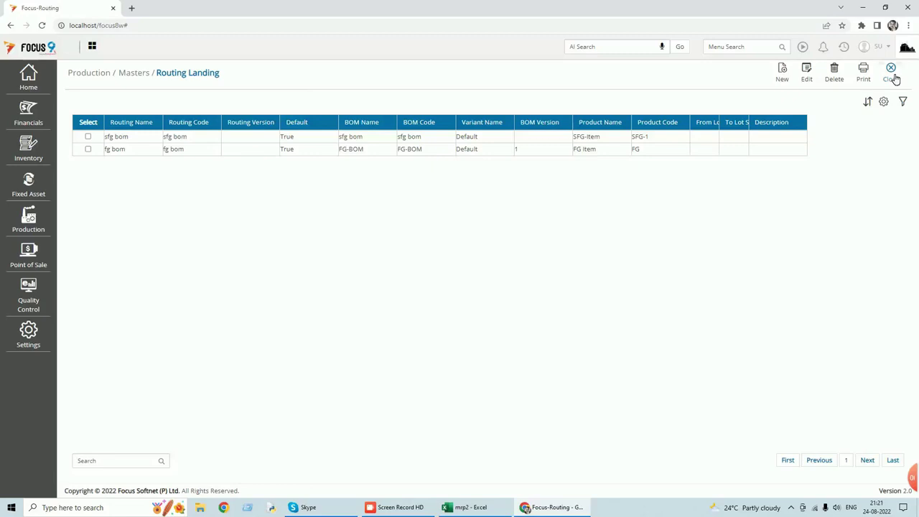
- Leave the Routing master and open the MRP Process
{"action": "left_click", "coordinate": [895, 79]}
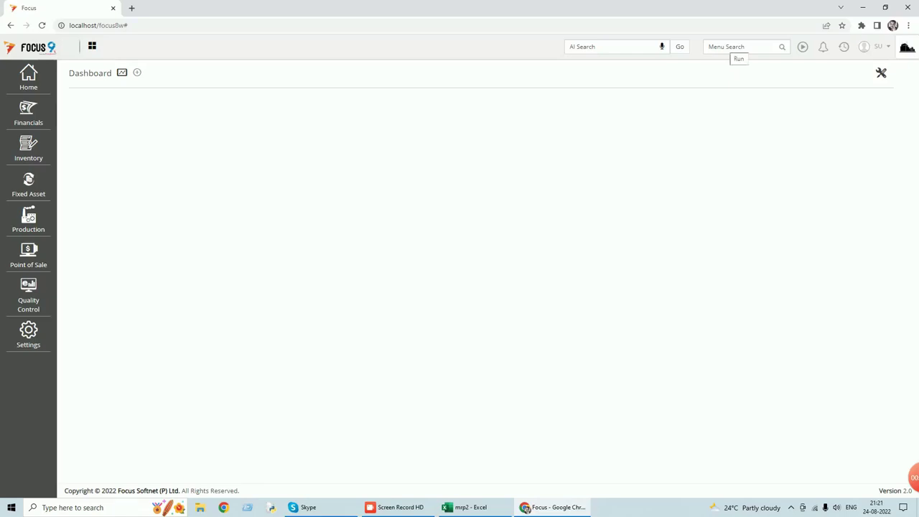
{"action": "left_click", "coordinate": [736, 47]}
{"action": "type", "text": "mrp"}
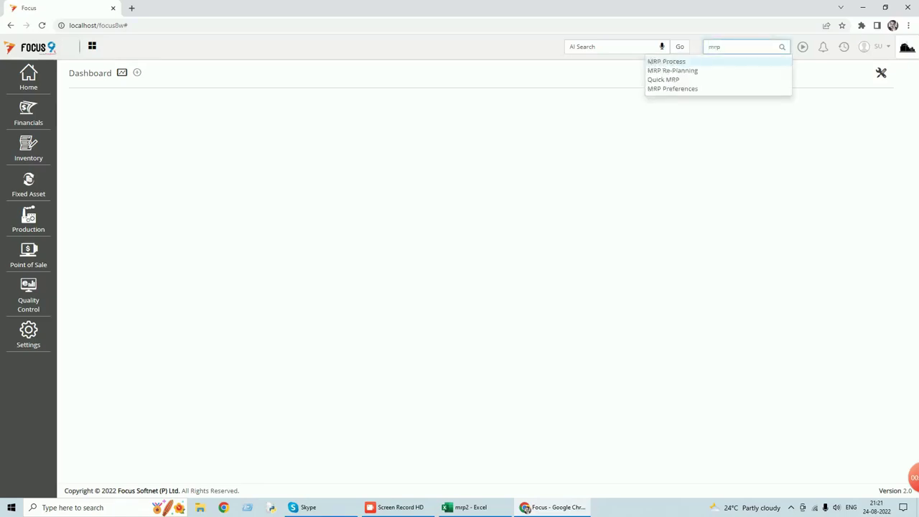
{"action": "left_click", "coordinate": [665, 62]}
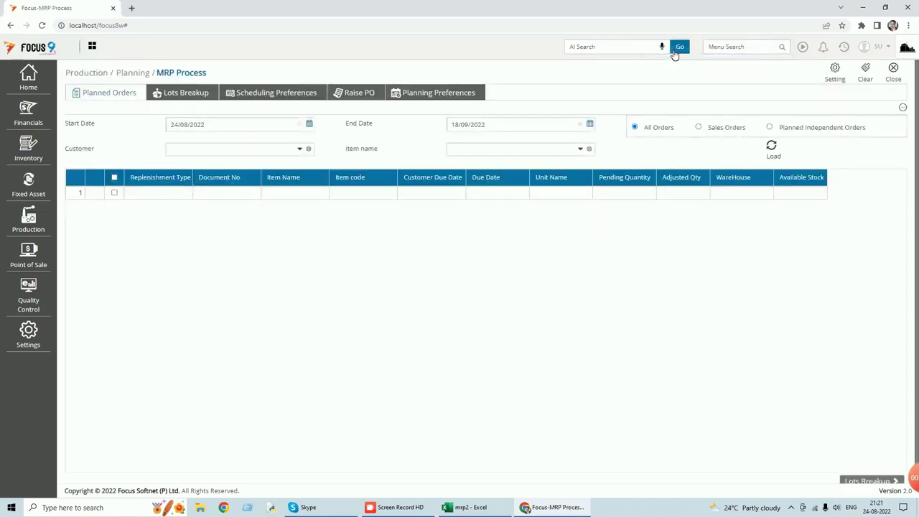
- Set the planned orders' end date to 30/09/2022 and load the orders
{"action": "left_click", "coordinate": [590, 124]}
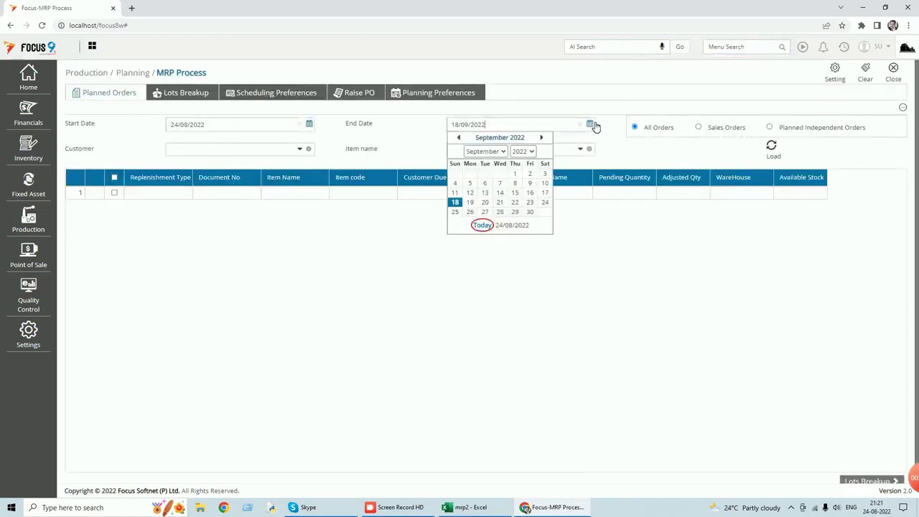
{"action": "left_click", "coordinate": [532, 214]}
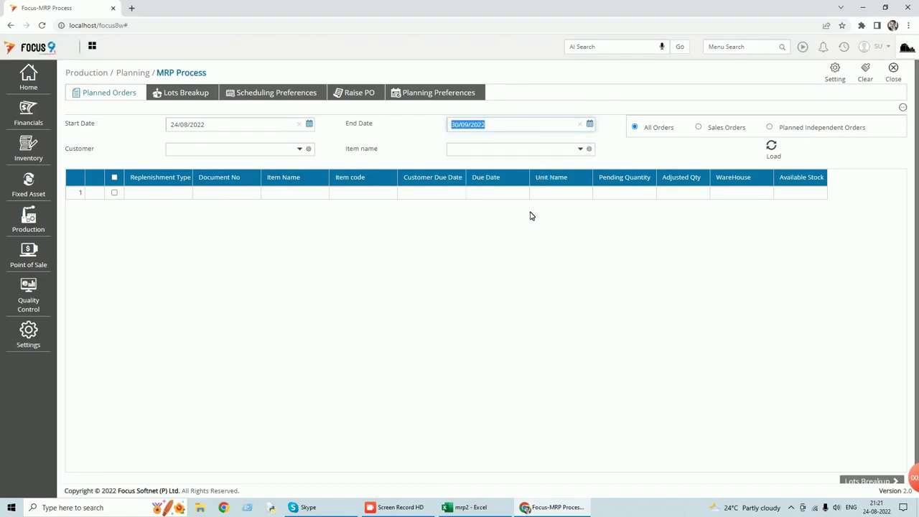
{"action": "left_click", "coordinate": [773, 148]}
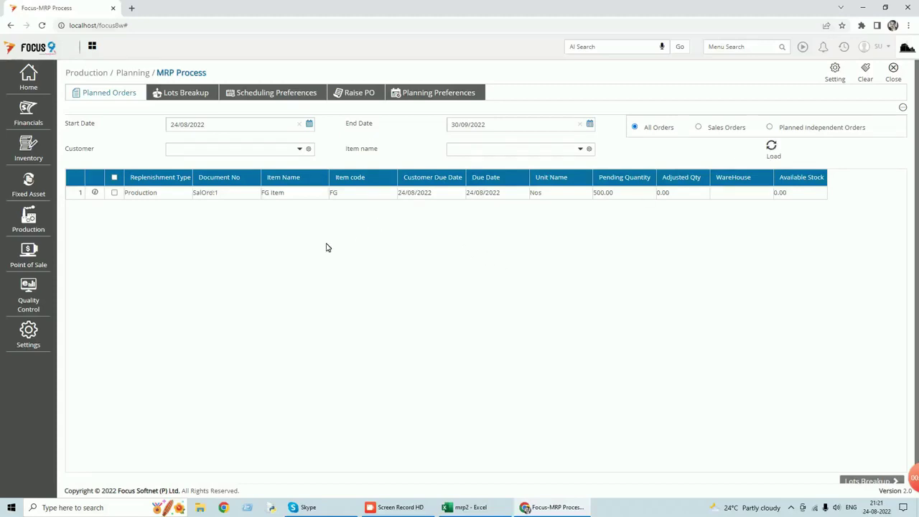
- Select the FG Item production order SalOrd:1 and continue to its lots breakup
{"action": "left_click", "coordinate": [114, 193]}
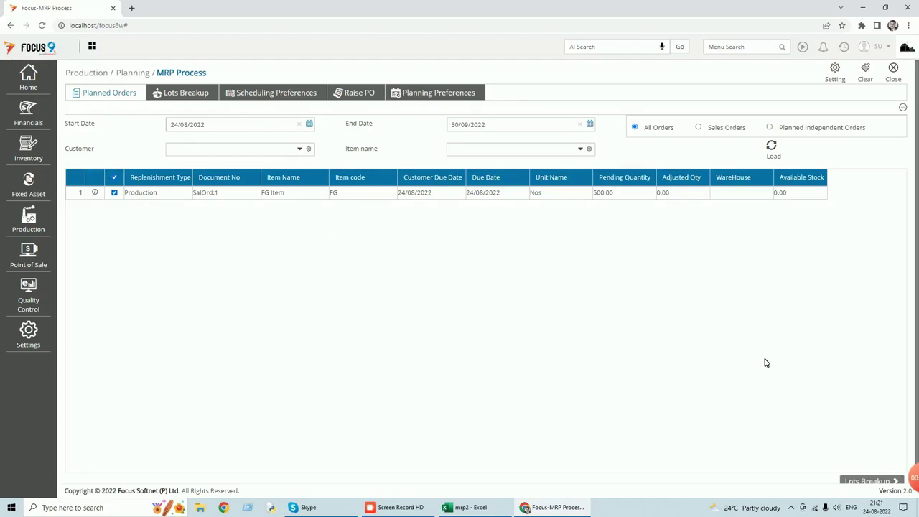
{"action": "scroll", "coordinate": [765, 363], "scroll_direction": "down", "scroll_amount": 1}
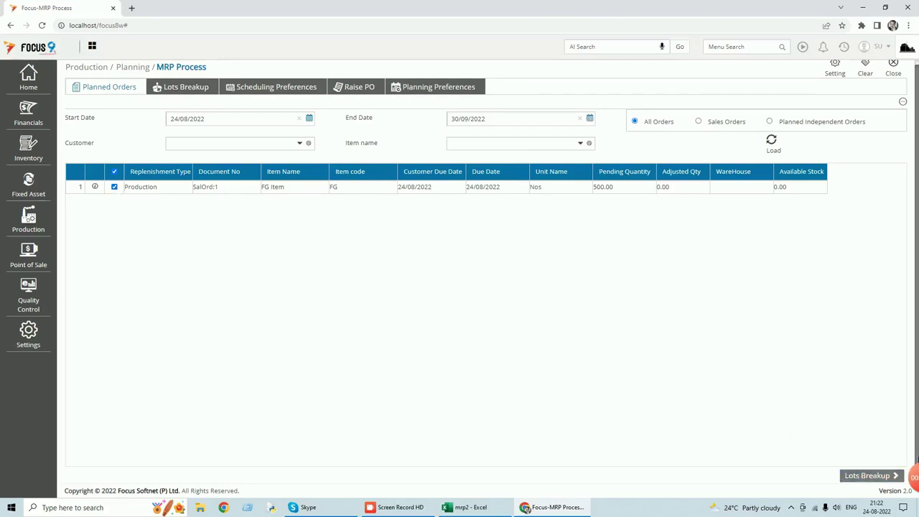
{"action": "left_click", "coordinate": [877, 477]}
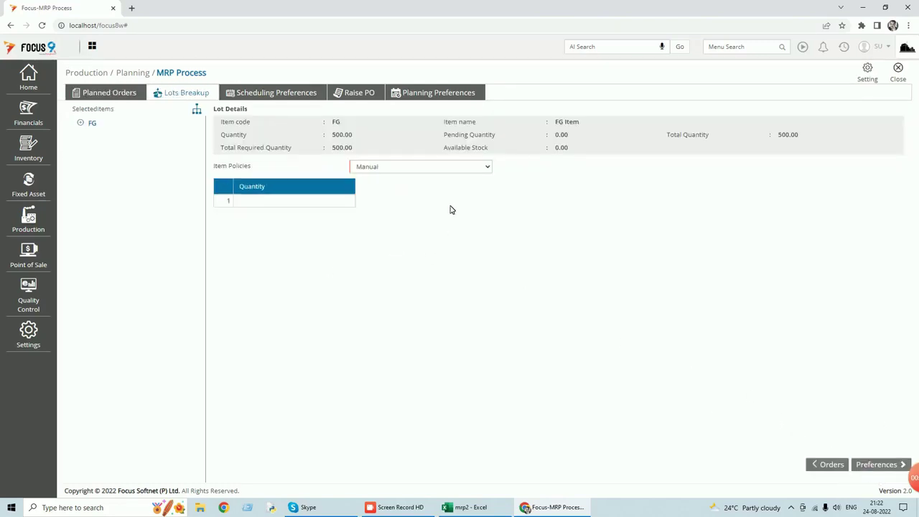
- Set the FG item policy to Order To Order and continue to the scheduling preferences
{"action": "left_click", "coordinate": [485, 166]}
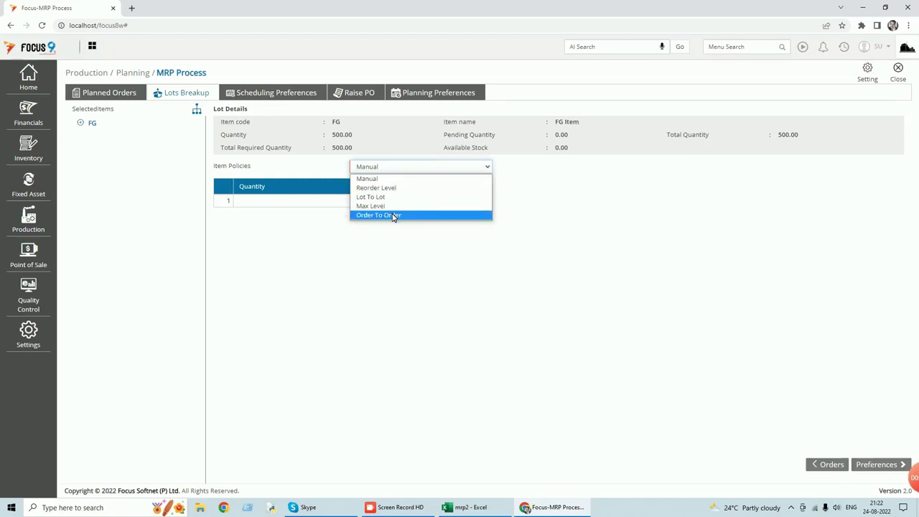
{"action": "left_click", "coordinate": [393, 215]}
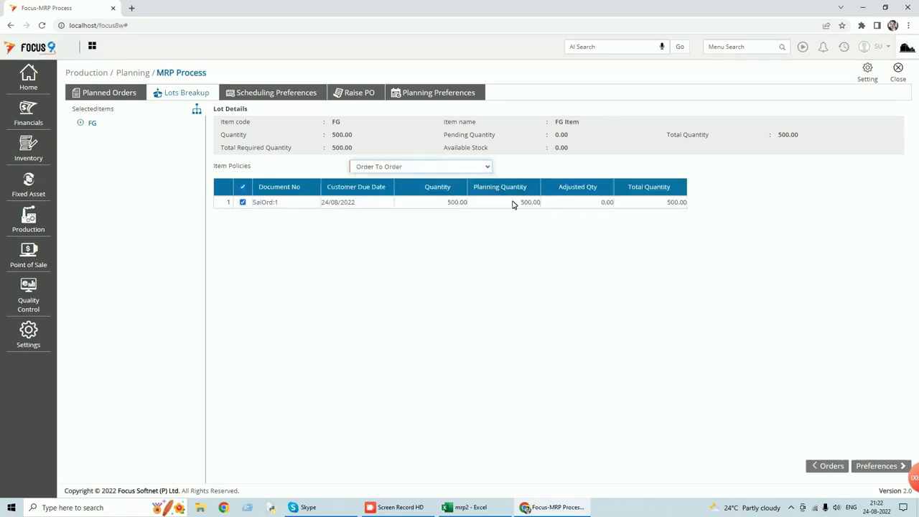
{"action": "left_click", "coordinate": [880, 468]}
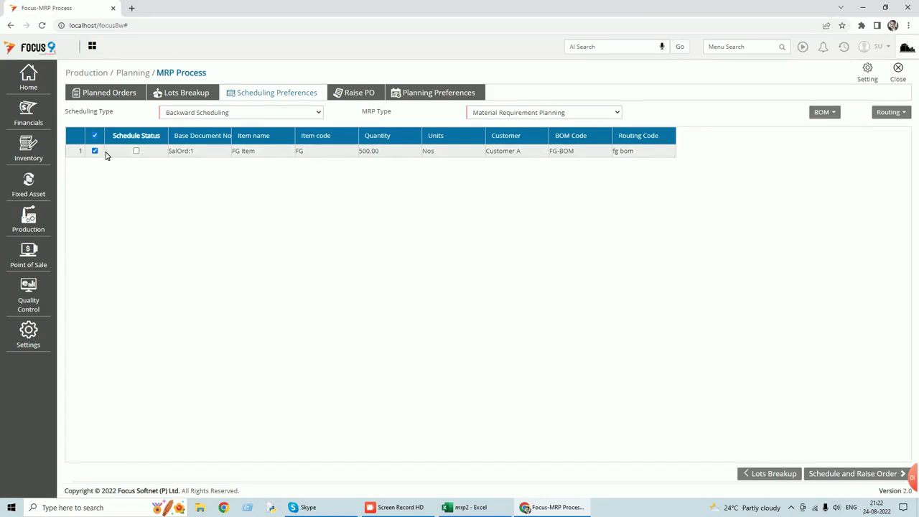
- View the FG Item order's routing detail, checking both its drawing and its process values
{"action": "left_click", "coordinate": [895, 114]}
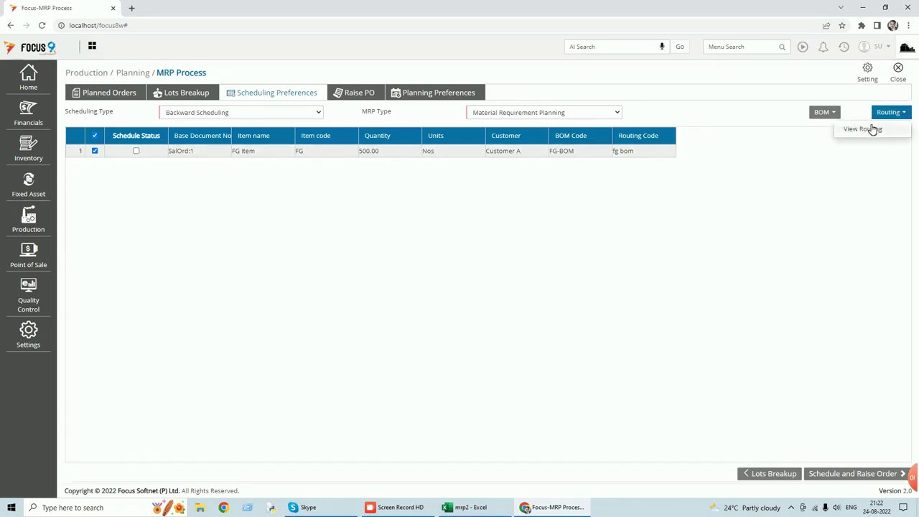
{"action": "left_click", "coordinate": [870, 129]}
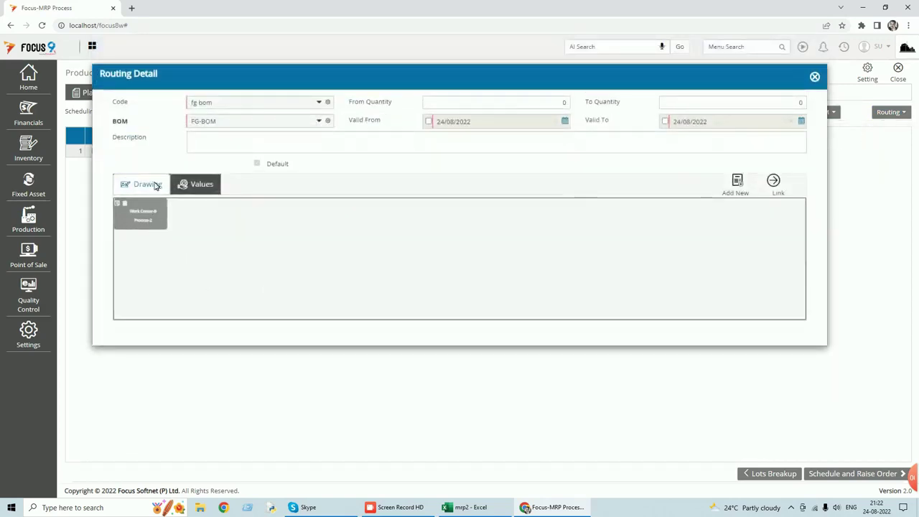
{"action": "left_click", "coordinate": [198, 185]}
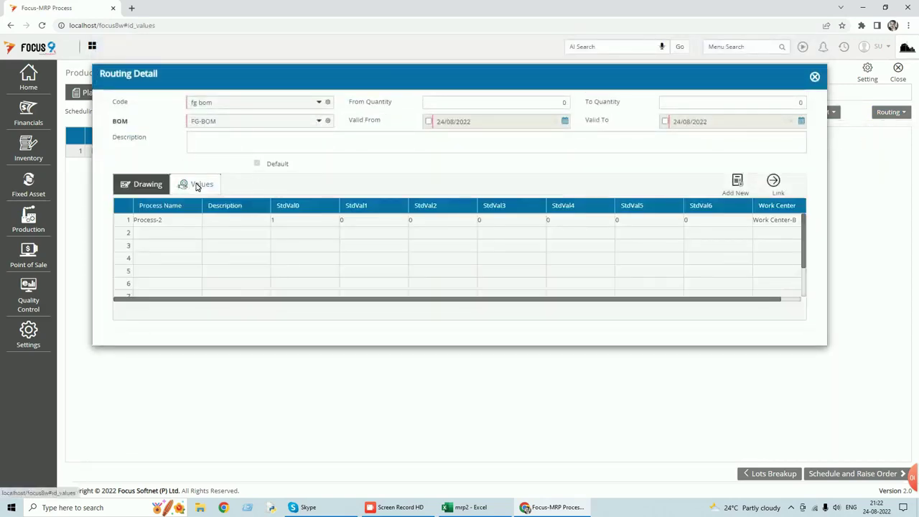
{"action": "left_click", "coordinate": [137, 184]}
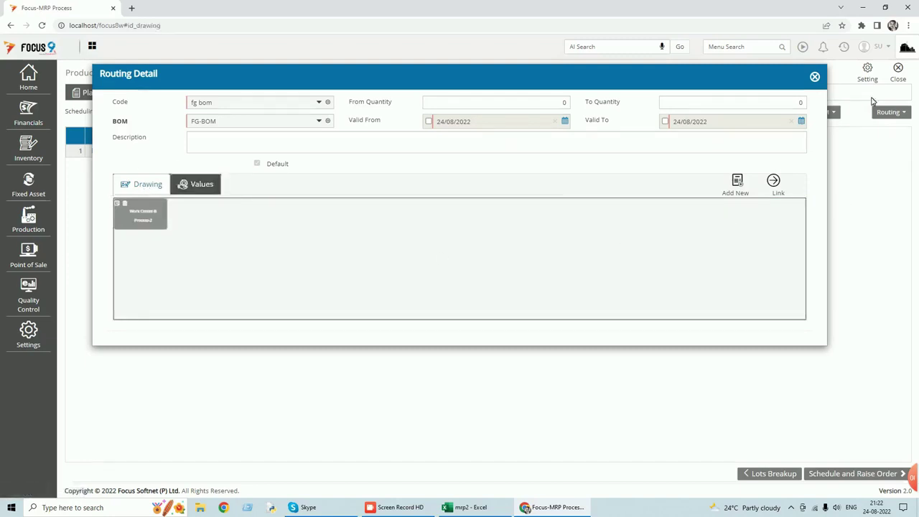
{"action": "left_click", "coordinate": [814, 77]}
- View the FG Item order's BOM detail and check its input items
{"action": "left_click", "coordinate": [824, 113]}
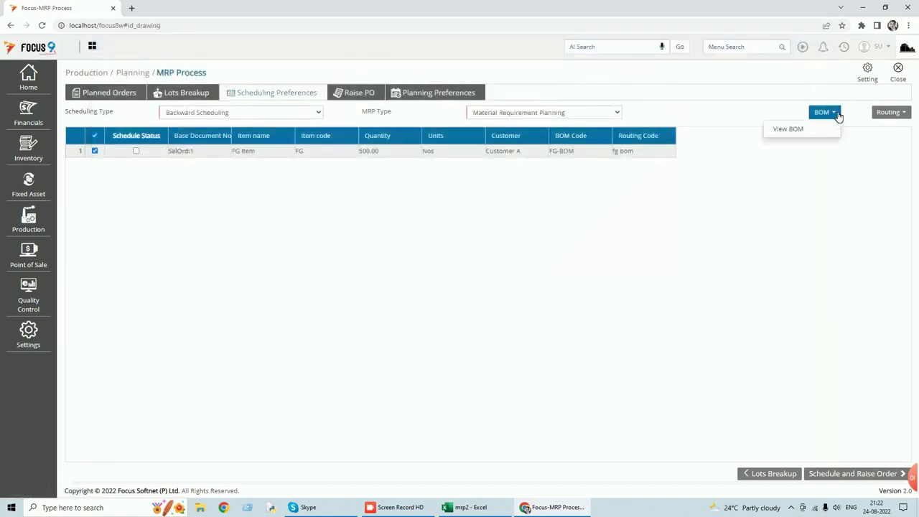
{"action": "left_click", "coordinate": [780, 131]}
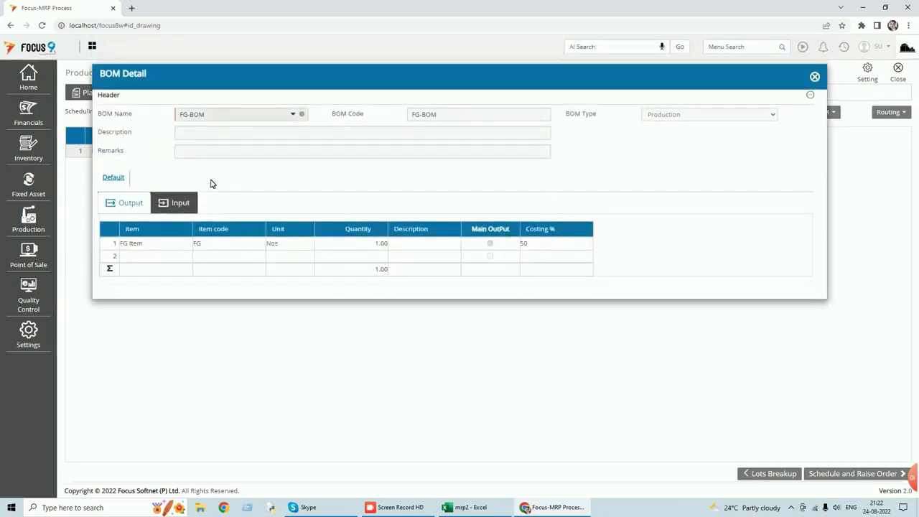
{"action": "left_click", "coordinate": [177, 204]}
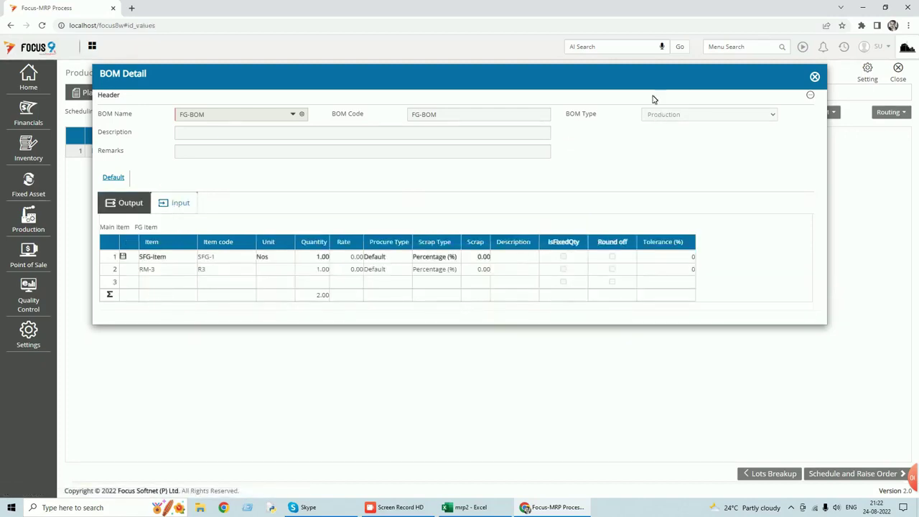
{"action": "left_click", "coordinate": [817, 77]}
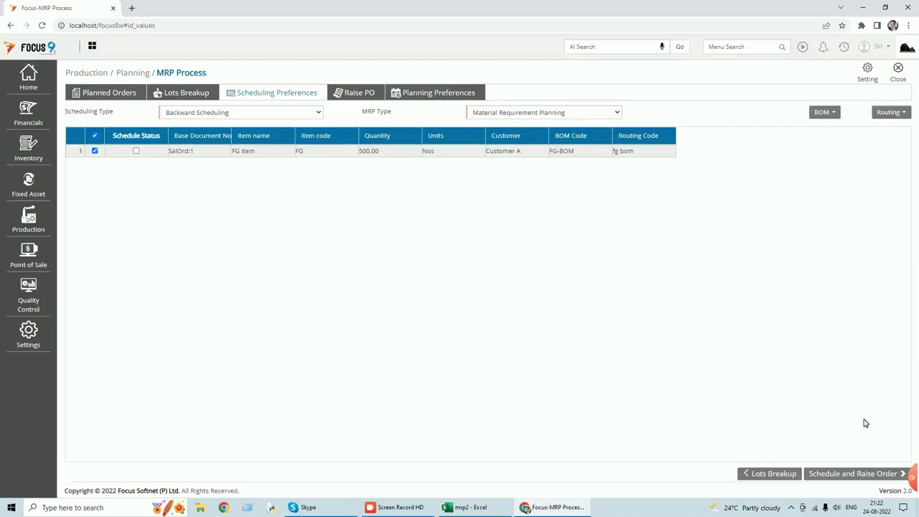
- Try to schedule and raise the FG Item order with Backward Scheduling and Material Requirement Planning
{"action": "left_click", "coordinate": [850, 476]}
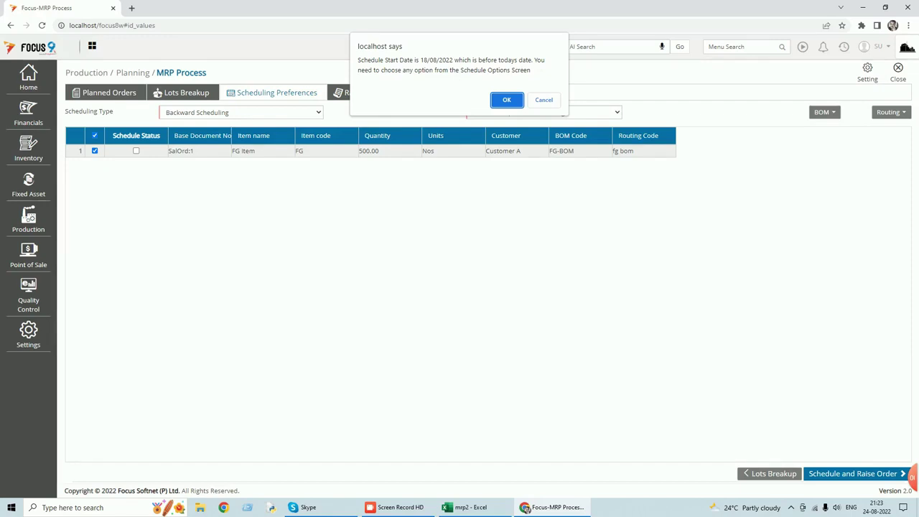
{"action": "left_click", "coordinate": [547, 100]}
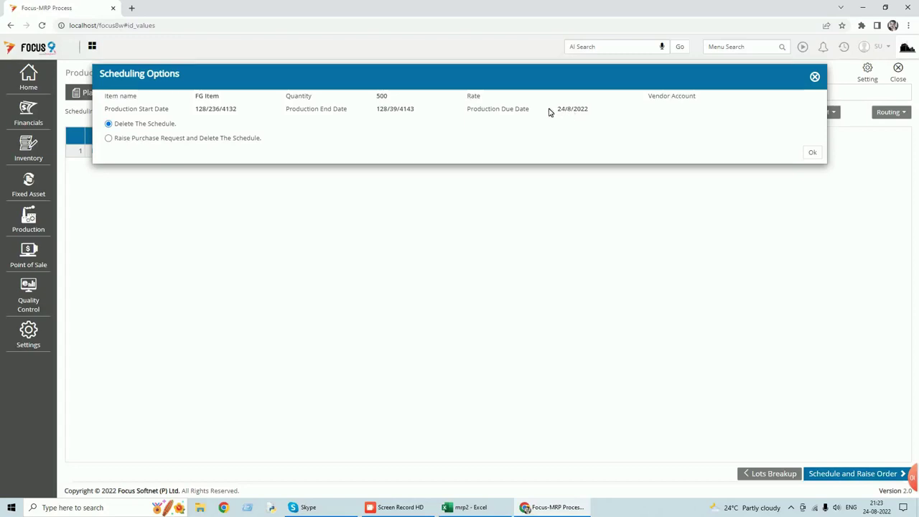
{"action": "left_click", "coordinate": [815, 76]}
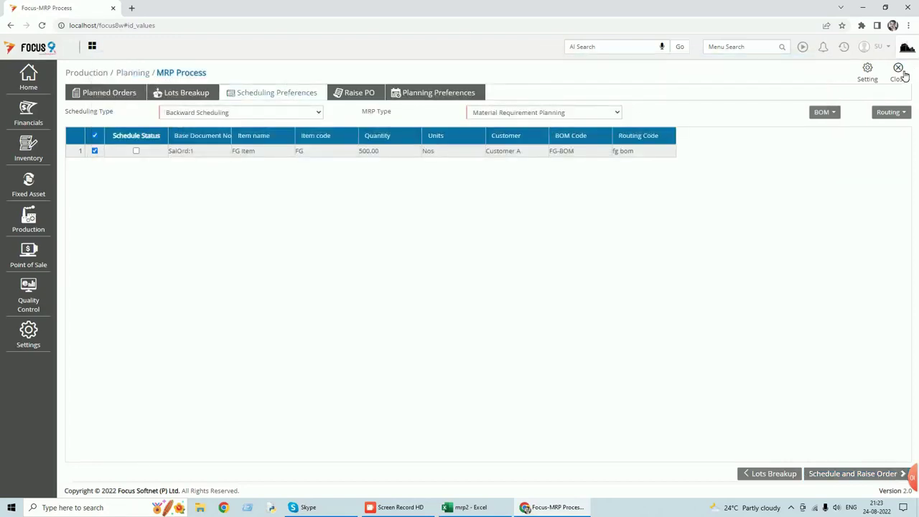
- Leave the MRP Process and open the existing FG Item sales order from the Sales Orders list
{"action": "left_click", "coordinate": [900, 71]}
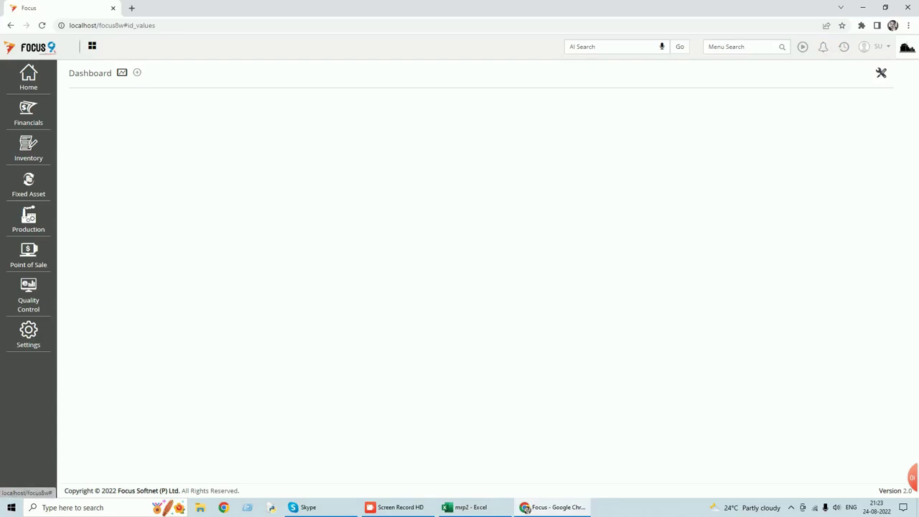
{"action": "type", "text": "sales or"}
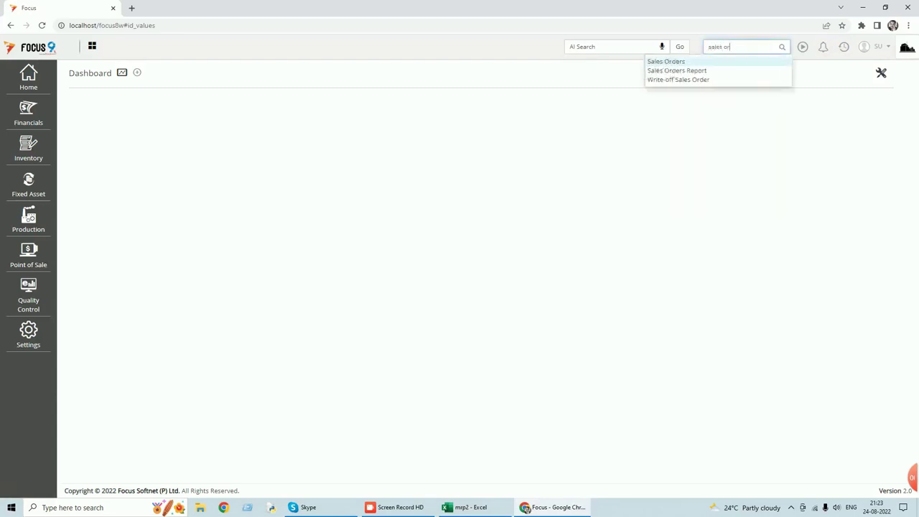
{"action": "left_click", "coordinate": [657, 62]}
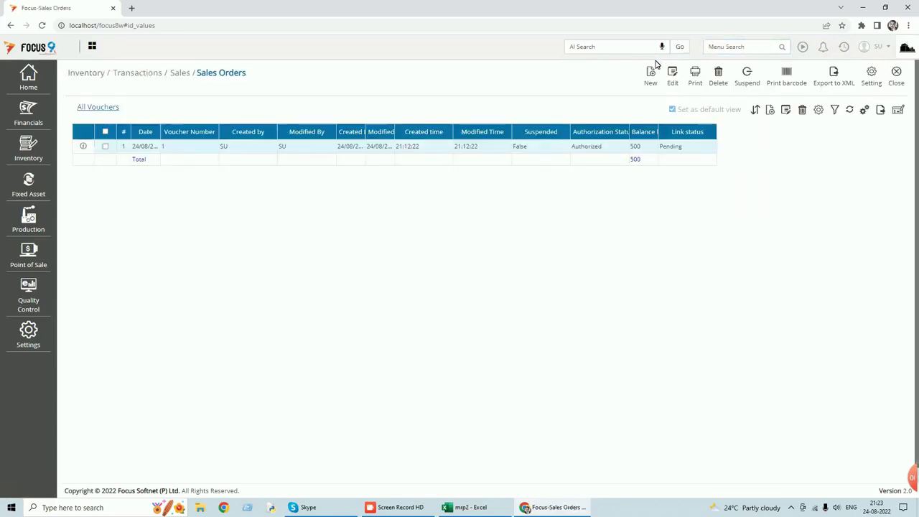
{"action": "double_click", "coordinate": [500, 150]}
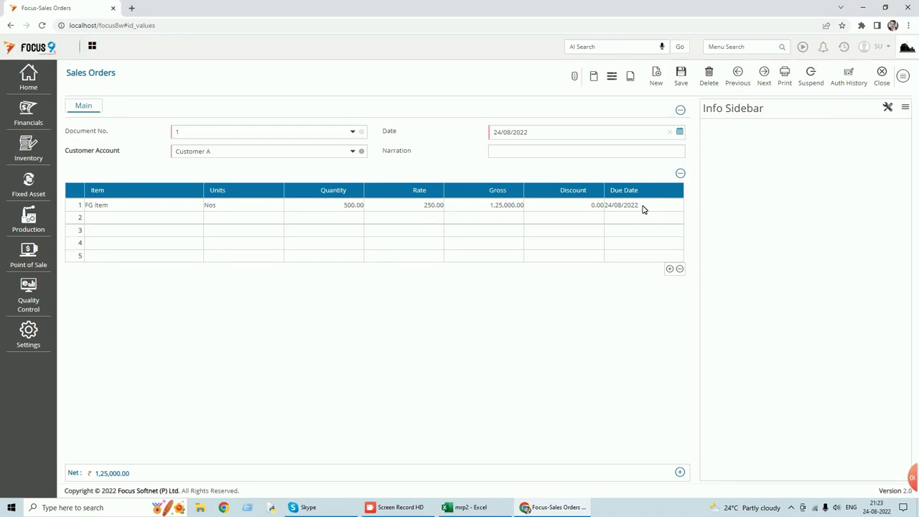
- Set the FG Item line's due date to 30/09/2022 and save the sales order
{"action": "left_click", "coordinate": [632, 205]}
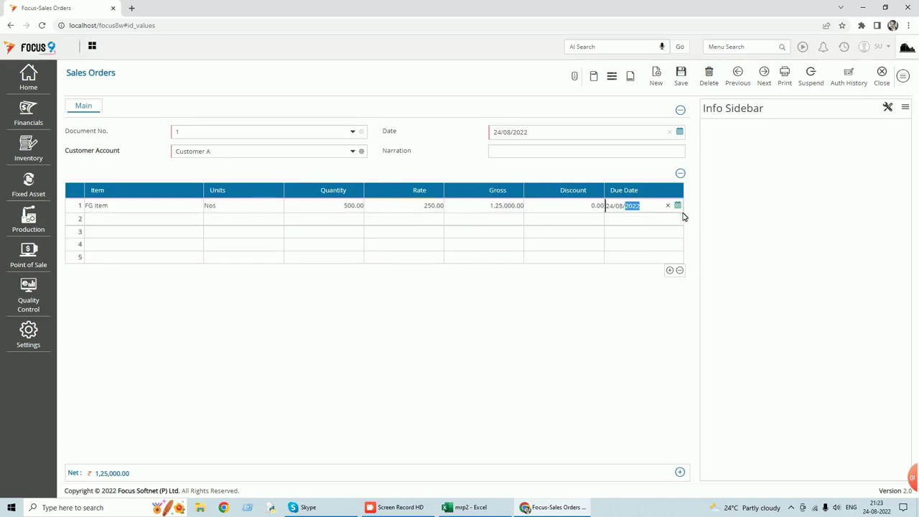
{"action": "left_click", "coordinate": [678, 206]}
{"action": "left_click", "coordinate": [659, 233]}
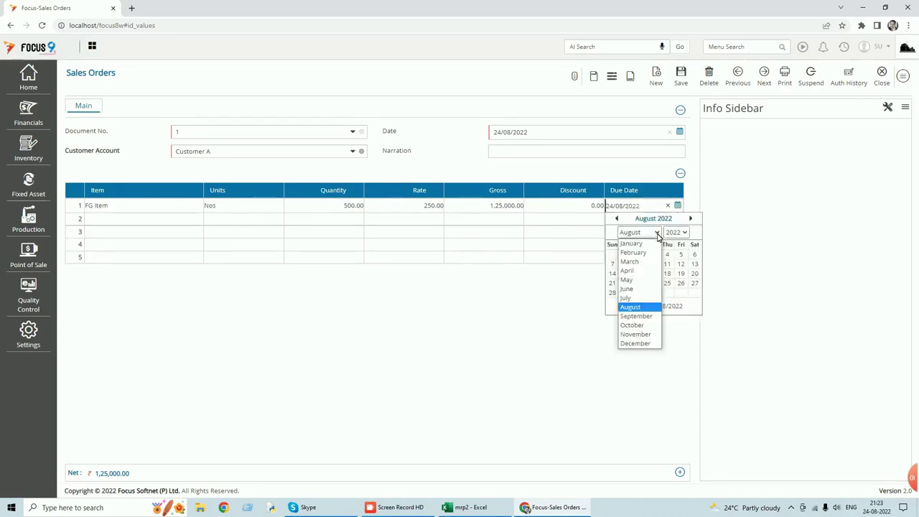
{"action": "left_click", "coordinate": [636, 324]}
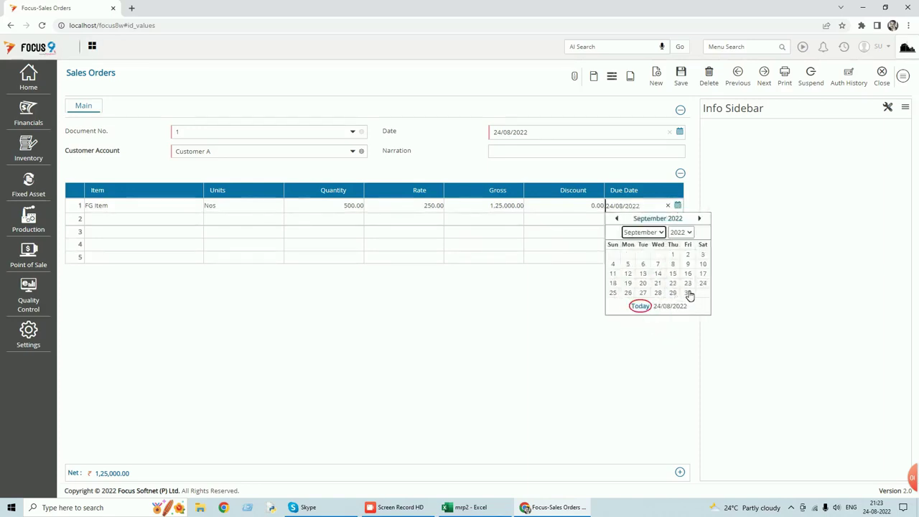
{"action": "left_click", "coordinate": [688, 293]}
{"action": "left_click", "coordinate": [684, 79]}
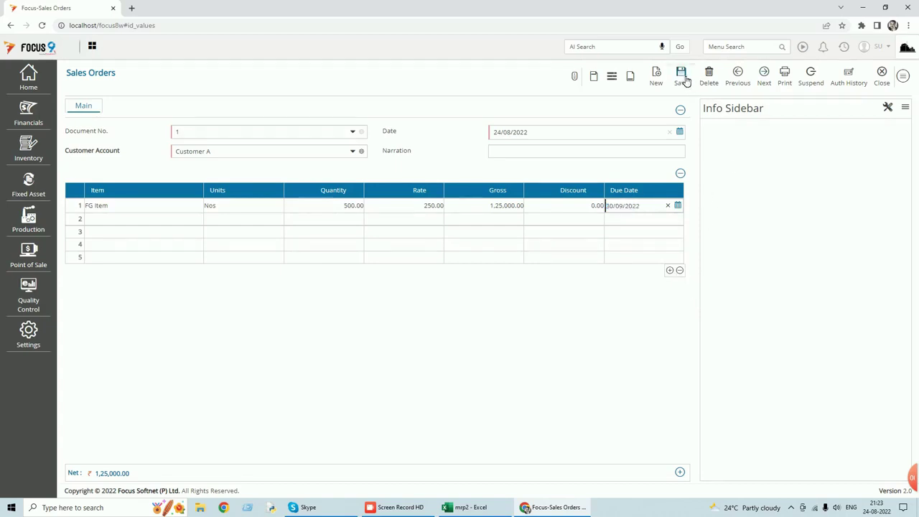
- Close the sales order and its list, and reopen the MRP Process
{"action": "left_click", "coordinate": [883, 76]}
{"action": "left_click", "coordinate": [898, 78]}
{"action": "left_click", "coordinate": [739, 47]}
{"action": "type", "text": "mrp"}
{"action": "left_click", "coordinate": [655, 62]}
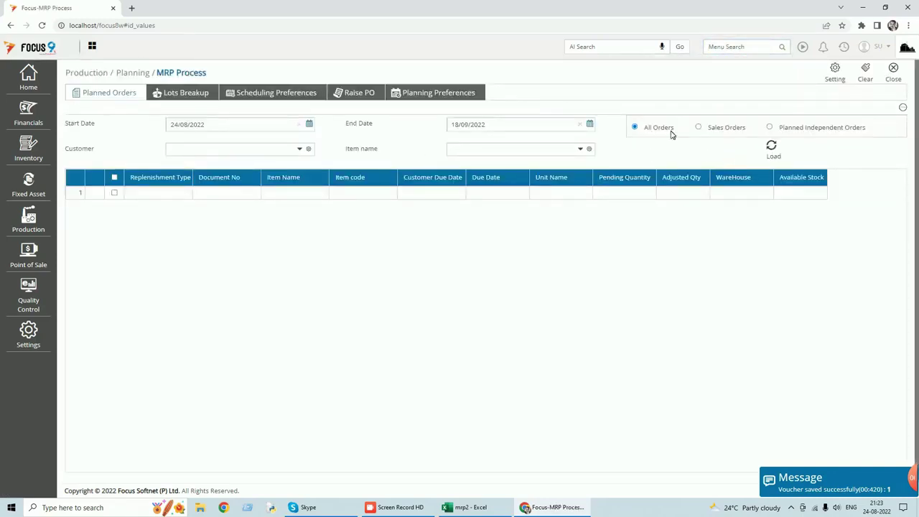
- Set the end date for planned orders to 30/09/2022 and load the matching orders
{"action": "left_click", "coordinate": [590, 125]}
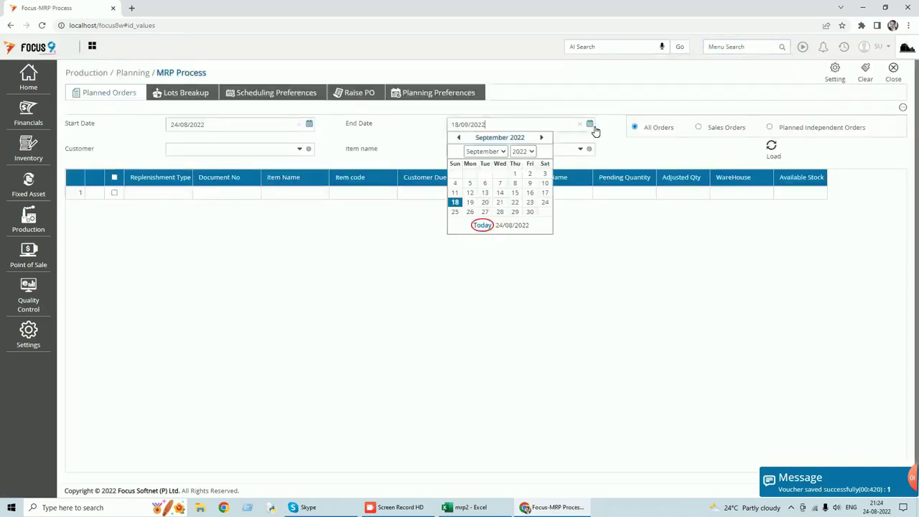
{"action": "left_click", "coordinate": [530, 212]}
{"action": "left_click", "coordinate": [772, 147]}
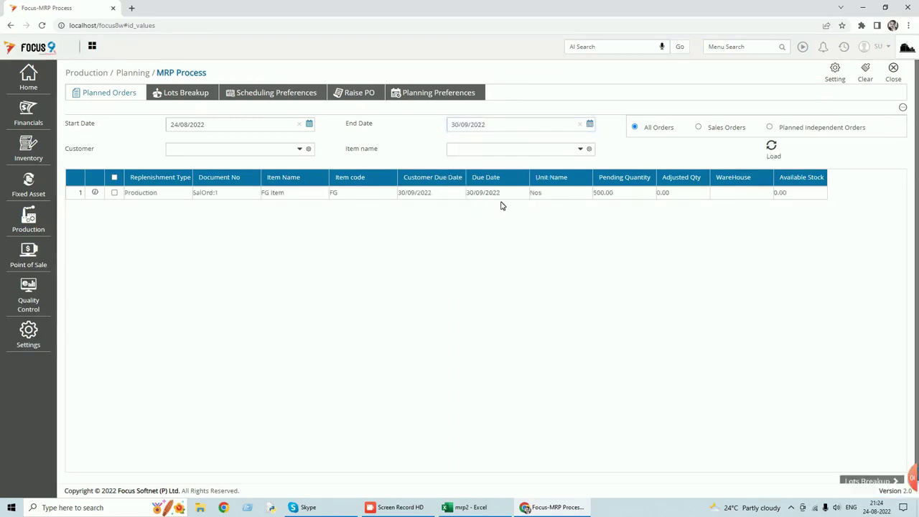
- Select the FG Item production order, set its item policy to Order To Order and continue to the scheduling preferences
{"action": "left_click", "coordinate": [114, 193]}
{"action": "left_click", "coordinate": [869, 481]}
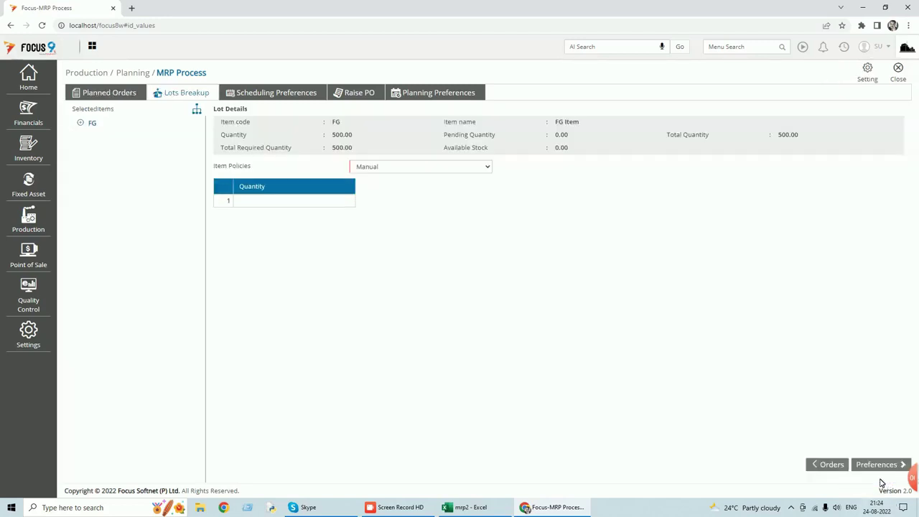
{"action": "left_click", "coordinate": [486, 168]}
{"action": "left_click", "coordinate": [409, 216]}
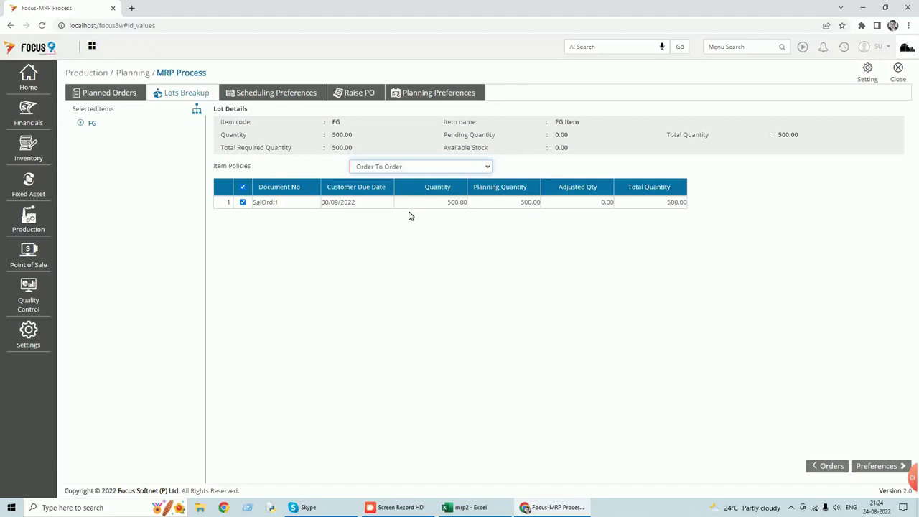
{"action": "left_click", "coordinate": [891, 467]}
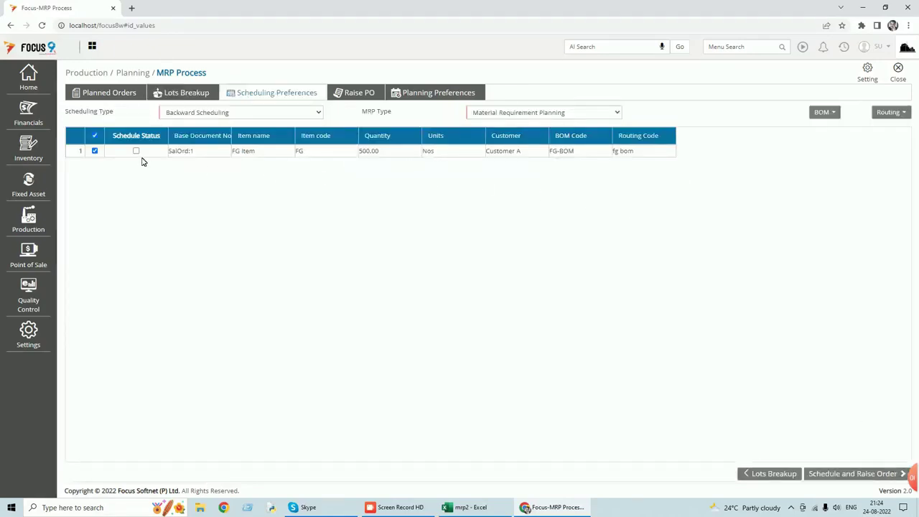
- Schedule and raise the FG Item order, and check the end of its planned run on Work Center-B
{"action": "left_click", "coordinate": [856, 475]}
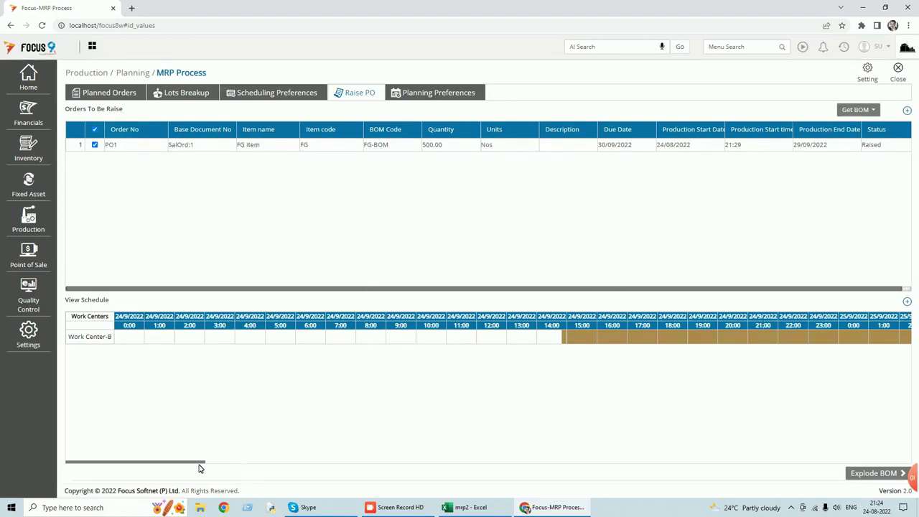
{"action": "left_click_drag", "start_coordinate": [199, 468], "coordinate": [262, 466]}
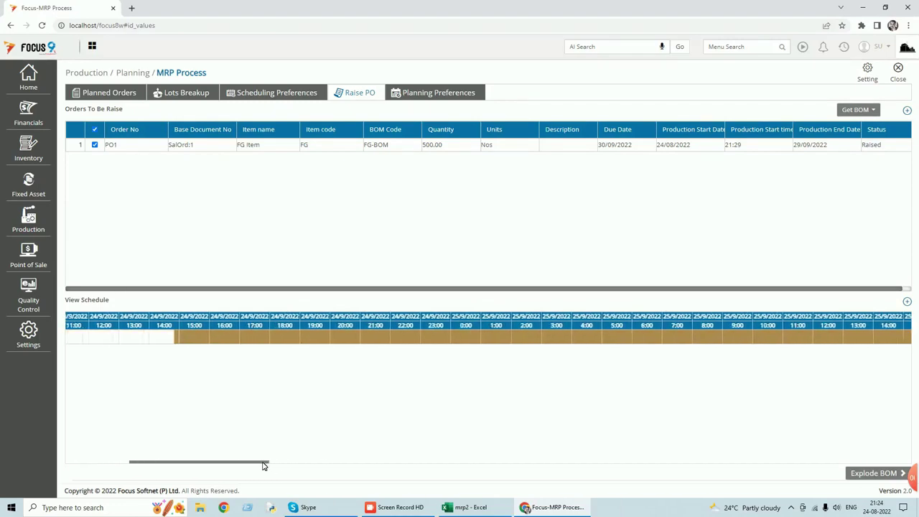
{"action": "left_click_drag", "start_coordinate": [263, 466], "coordinate": [263, 466]}
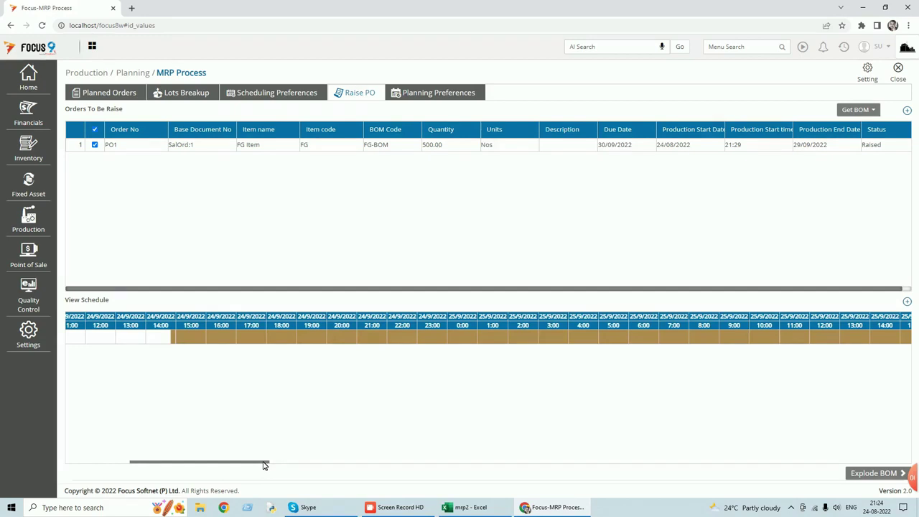
{"action": "left_click_drag", "start_coordinate": [263, 465], "coordinate": [827, 464]}
{"action": "mouse_move", "coordinate": [481, 341]}
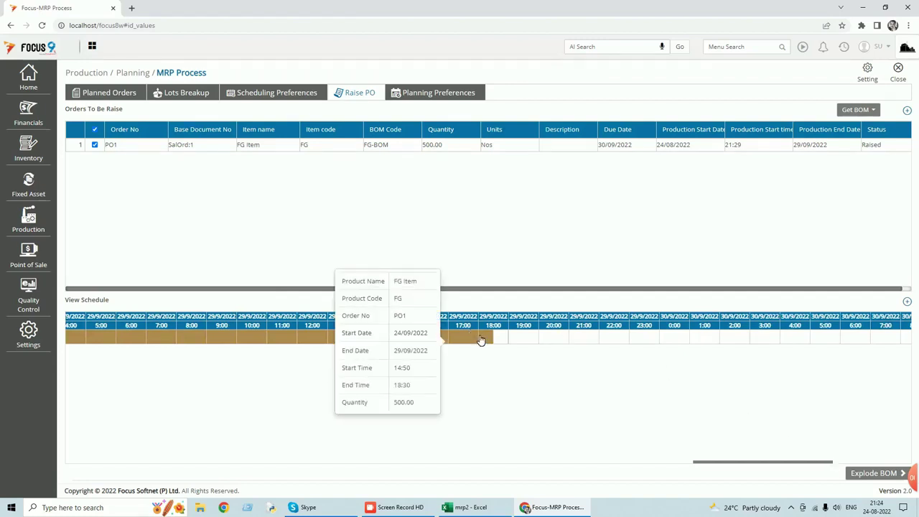
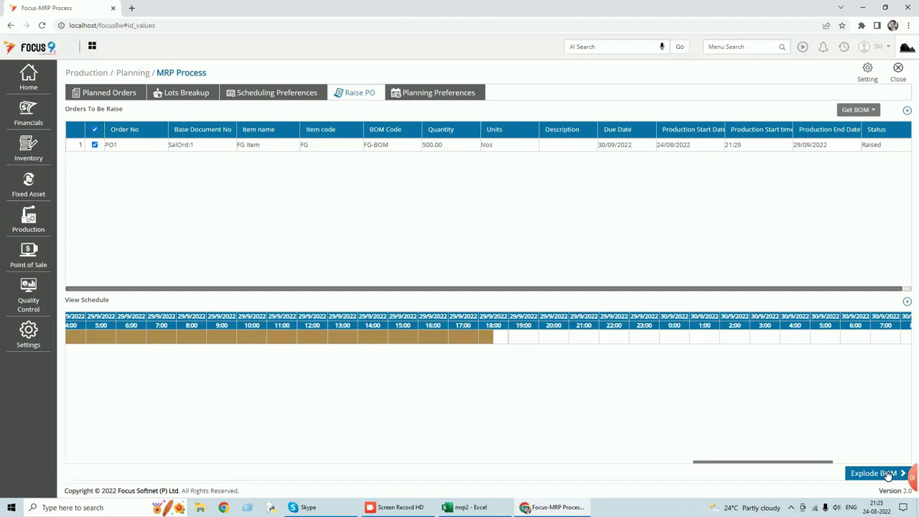
- Explode the BOM of the raised production order and review the available order types
{"action": "left_click", "coordinate": [889, 476]}
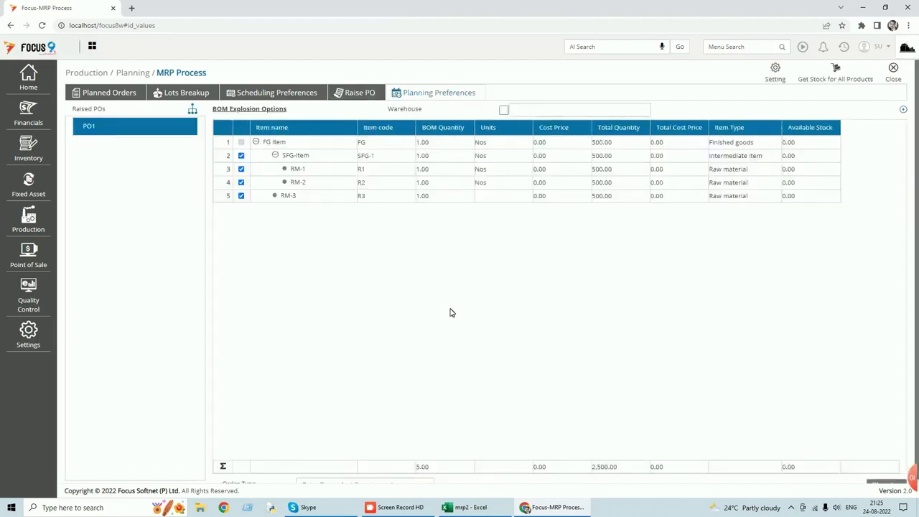
{"action": "scroll", "coordinate": [899, 347], "scroll_direction": "down", "scroll_amount": 1}
{"action": "scroll", "coordinate": [899, 347], "scroll_direction": "down", "scroll_amount": 1}
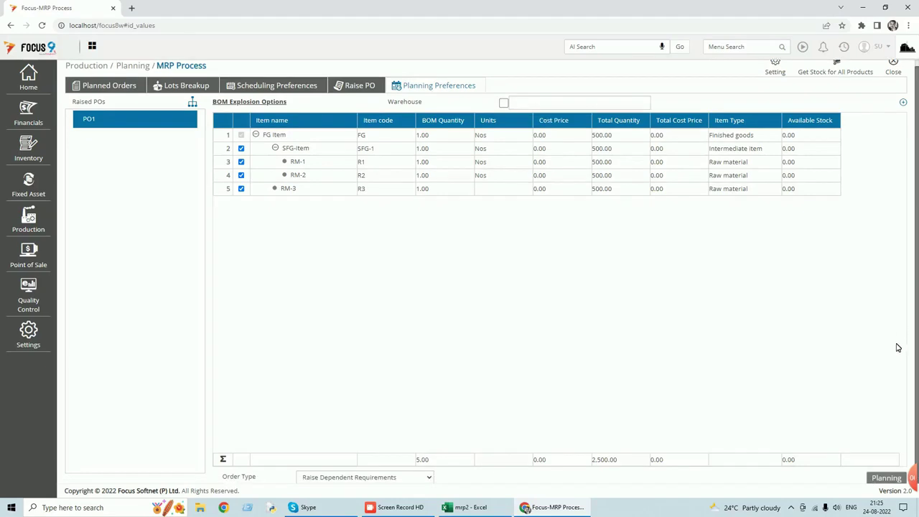
{"action": "left_click", "coordinate": [429, 479]}
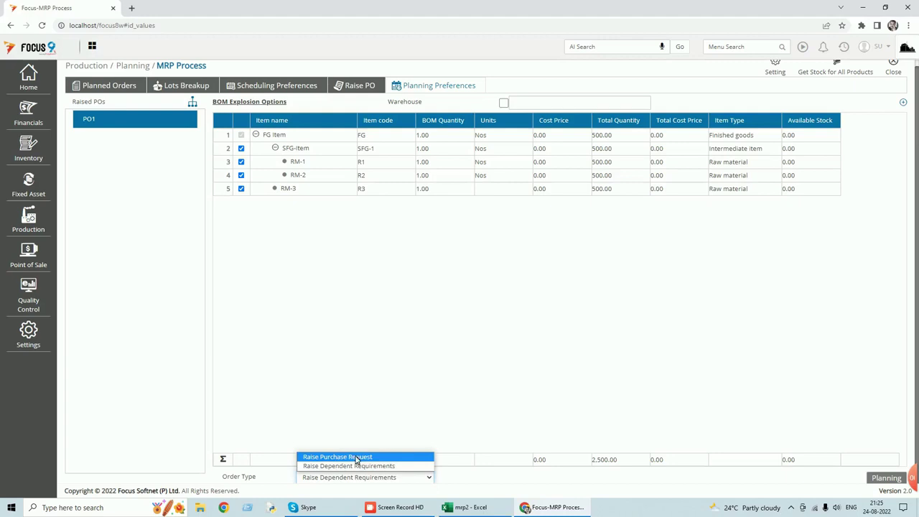
{"action": "left_click", "coordinate": [681, 282]}
- Include all warehouses in the BOM explosion options
{"action": "scroll", "coordinate": [682, 281], "scroll_direction": "up", "scroll_amount": 1}
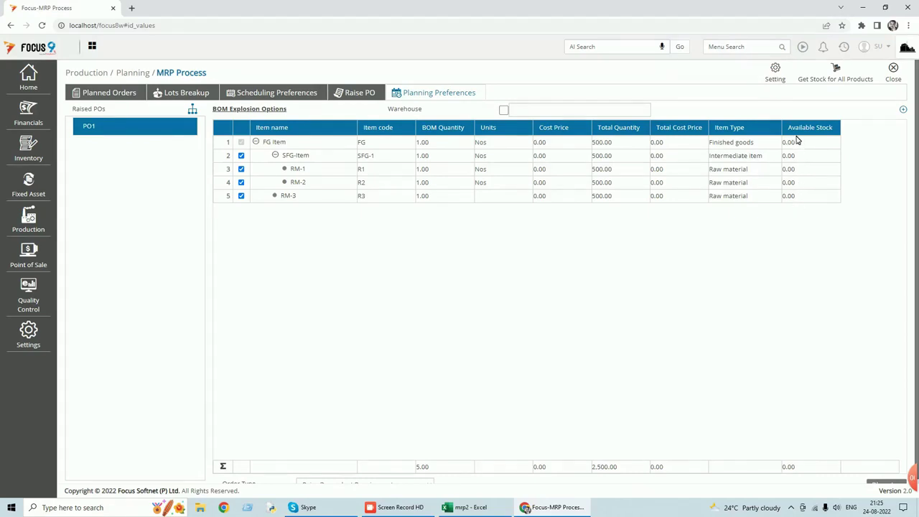
{"action": "left_click", "coordinate": [504, 110]}
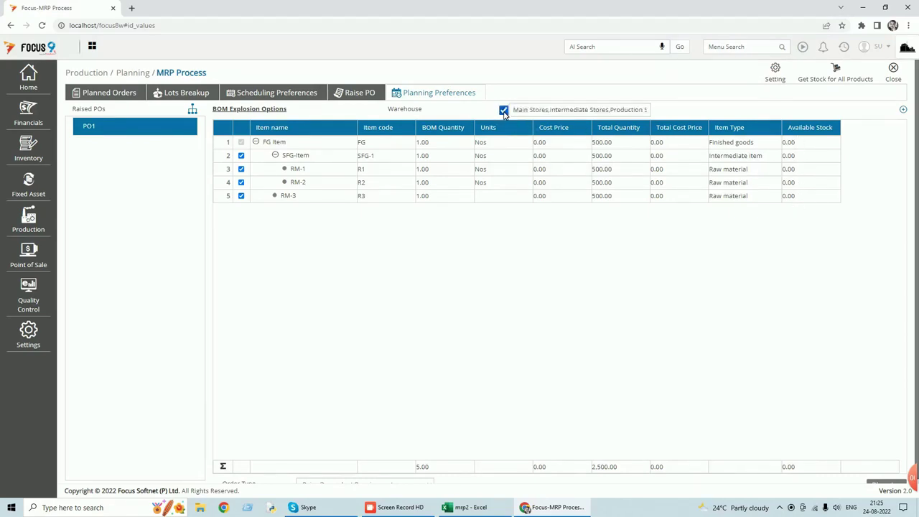
- Limit the BOM explosion warehouses to Main Stores and get the available stock for all products
{"action": "left_click", "coordinate": [574, 110]}
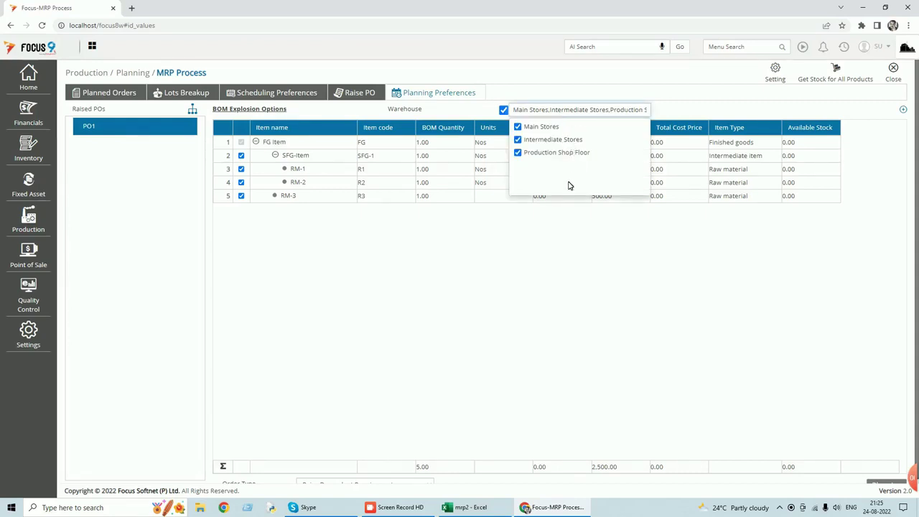
{"action": "left_click", "coordinate": [517, 127]}
{"action": "left_click", "coordinate": [518, 139]}
{"action": "left_click", "coordinate": [519, 154]}
{"action": "left_click", "coordinate": [517, 128]}
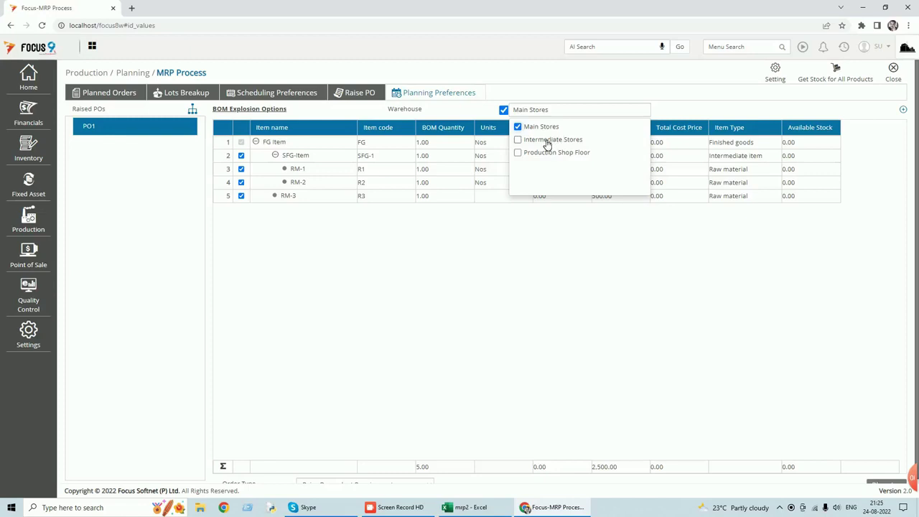
{"action": "left_click", "coordinate": [824, 97]}
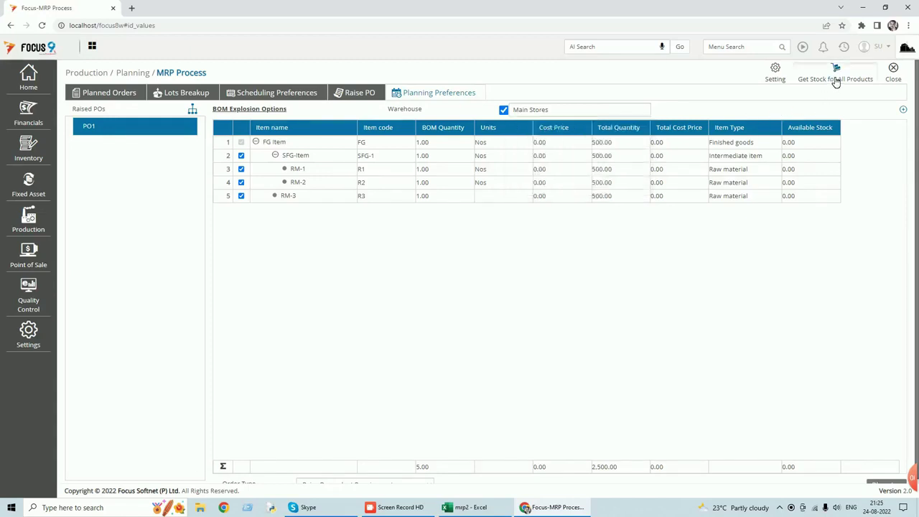
{"action": "left_click", "coordinate": [836, 81]}
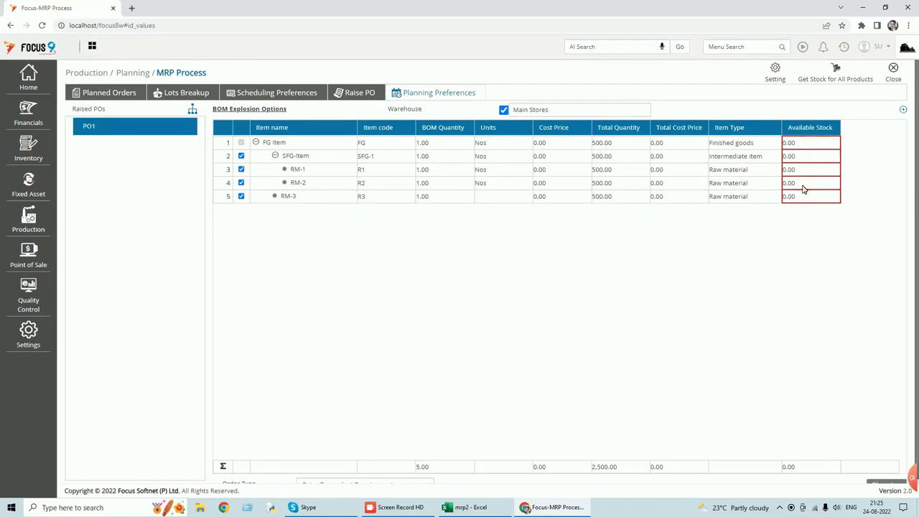
- Set the order type to Raise Purchase Request, then run planning and MRP planning for production order PO1
{"action": "scroll", "coordinate": [786, 228], "scroll_direction": "down", "scroll_amount": 1}
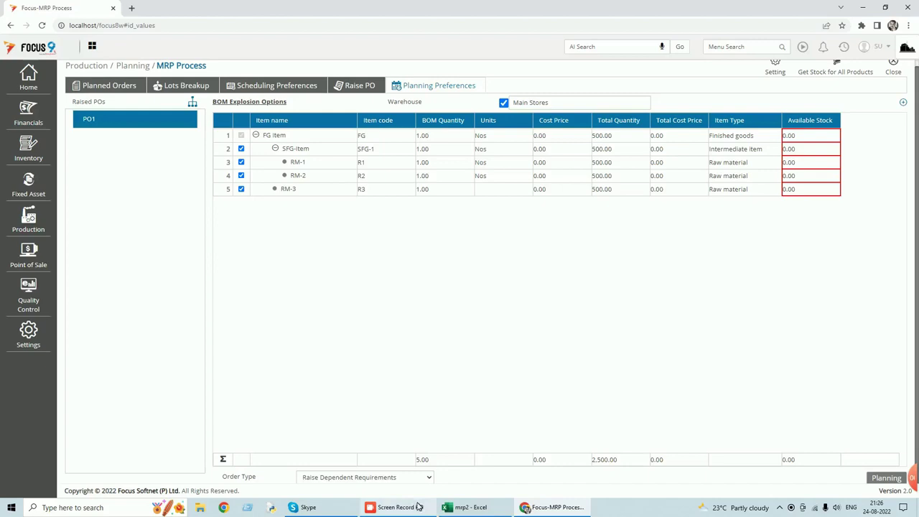
{"action": "left_click", "coordinate": [430, 479]}
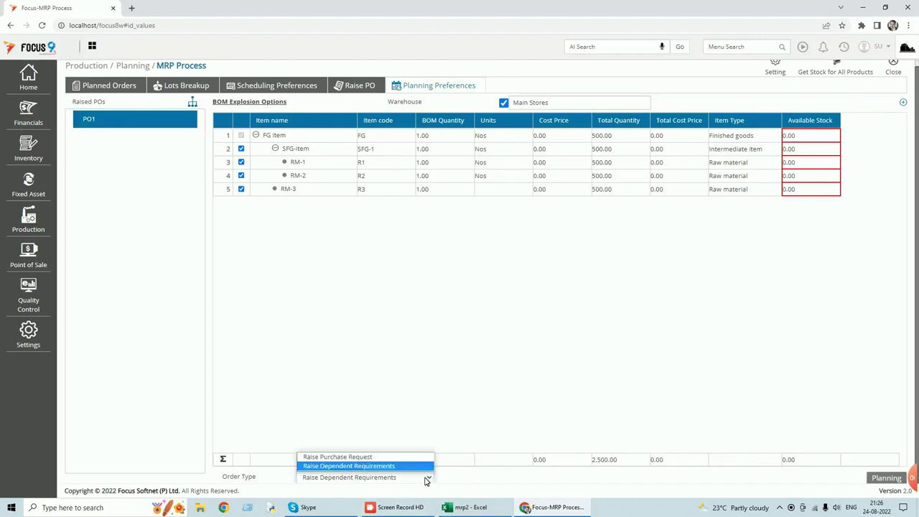
{"action": "left_click", "coordinate": [382, 457]}
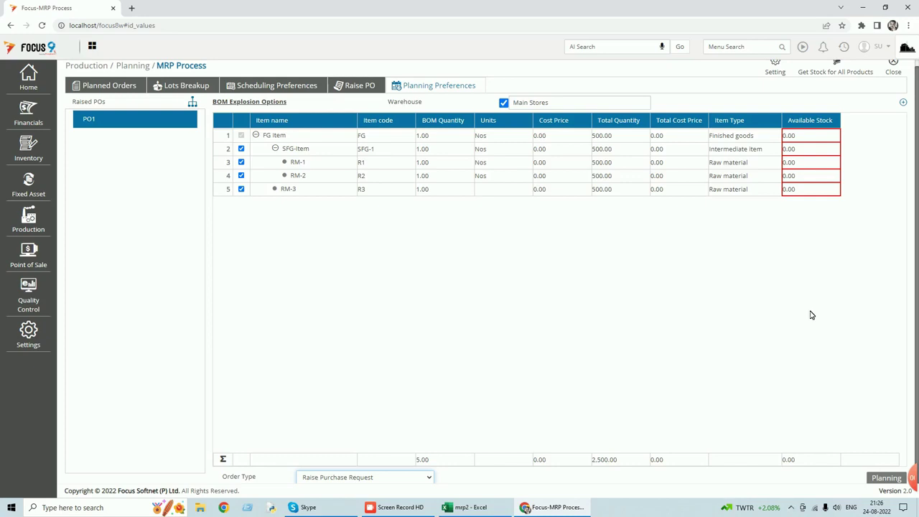
{"action": "scroll", "coordinate": [641, 172], "scroll_direction": "up", "scroll_amount": 1}
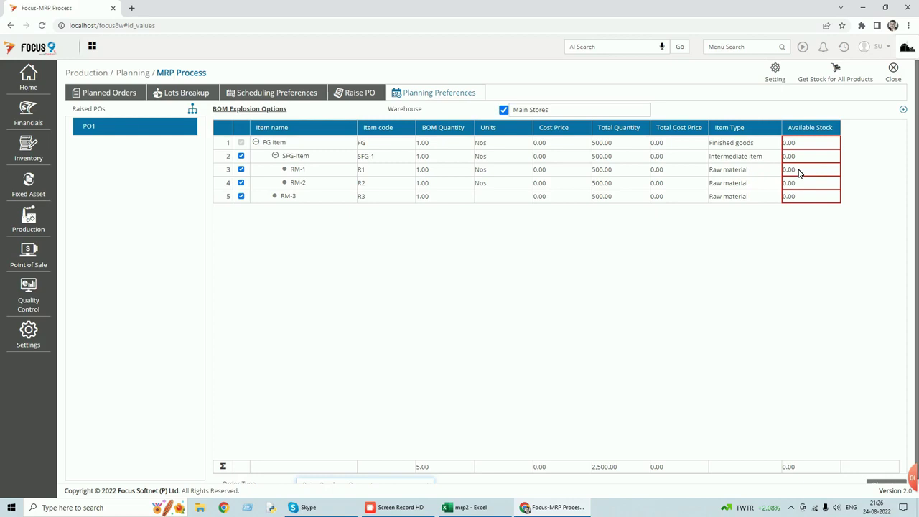
{"action": "scroll", "coordinate": [804, 301], "scroll_direction": "down", "scroll_amount": 1}
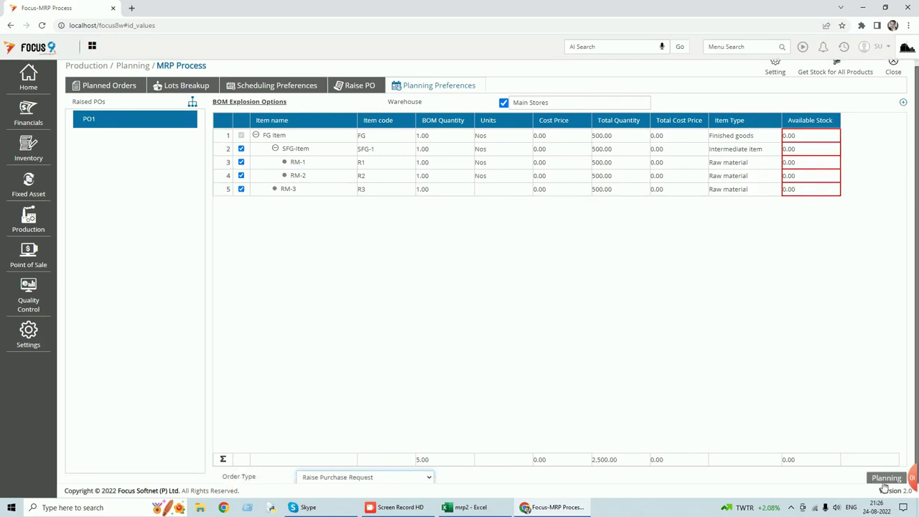
{"action": "left_click", "coordinate": [887, 479]}
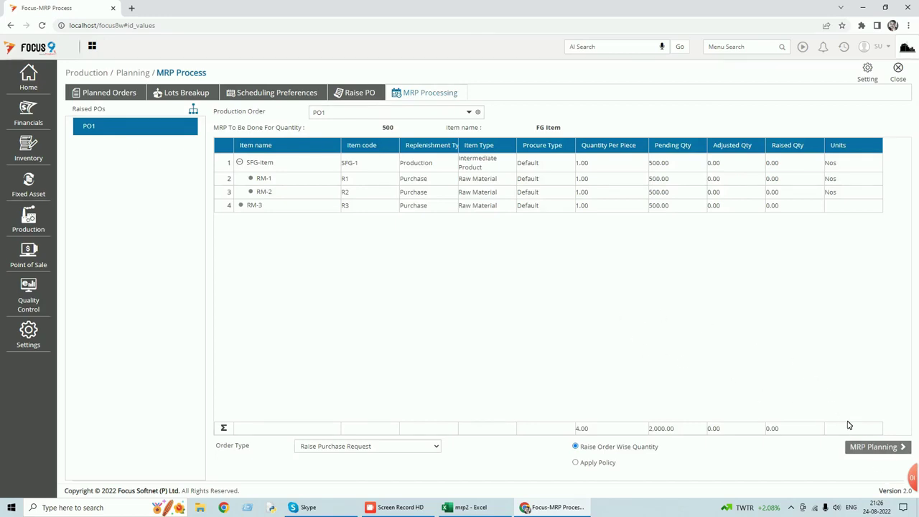
{"action": "left_click", "coordinate": [878, 449]}
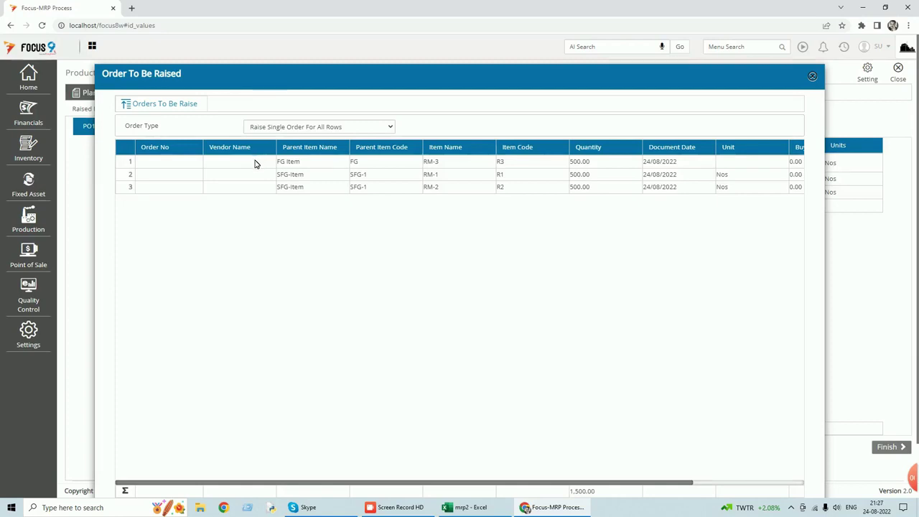
- Raise the indents with one order for every row, then finish and close the MRP process
{"action": "left_click", "coordinate": [390, 128]}
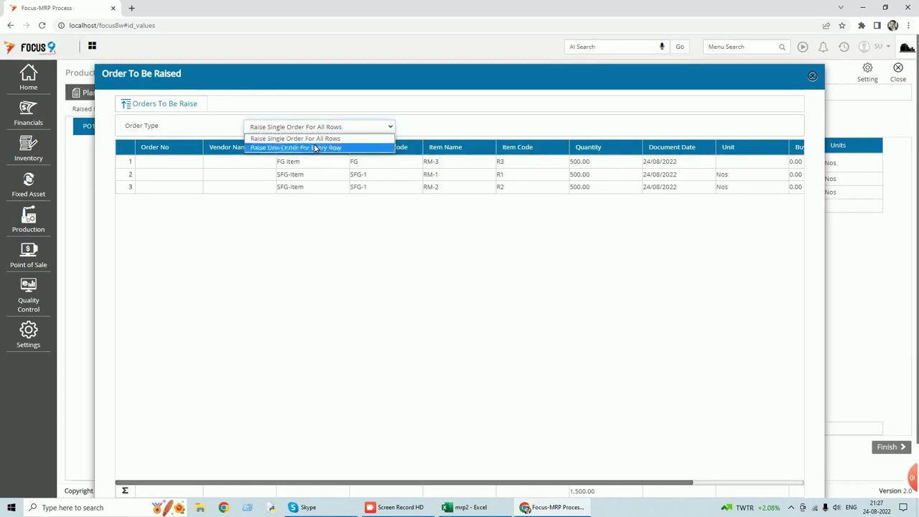
{"action": "left_click", "coordinate": [317, 148]}
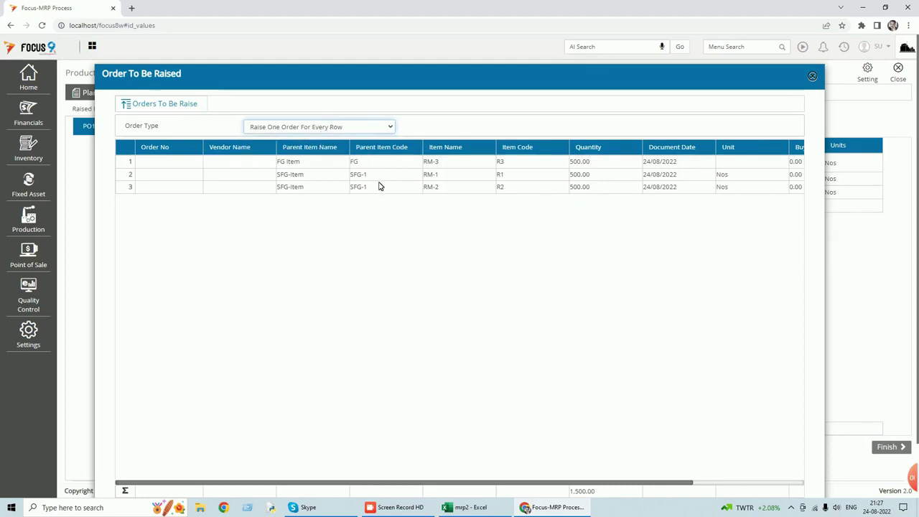
{"action": "scroll", "coordinate": [573, 435], "scroll_direction": "down", "scroll_amount": 1}
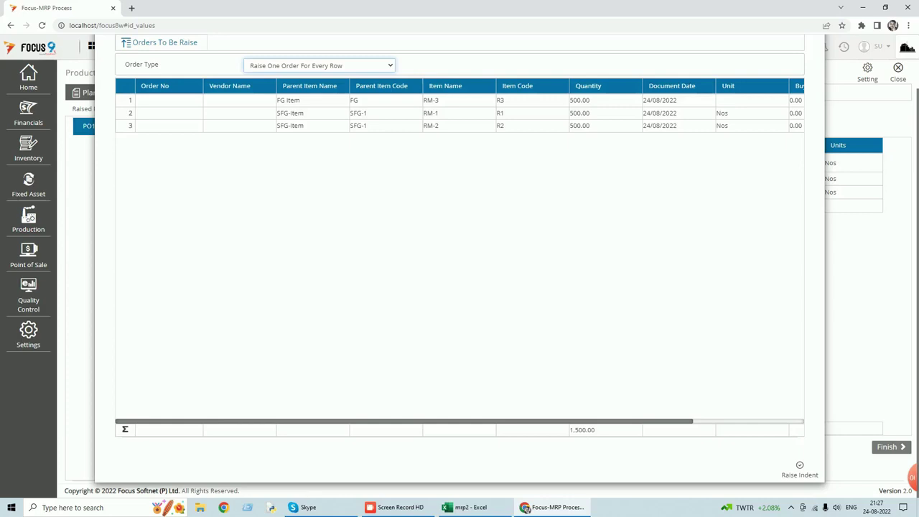
{"action": "left_click", "coordinate": [803, 472]}
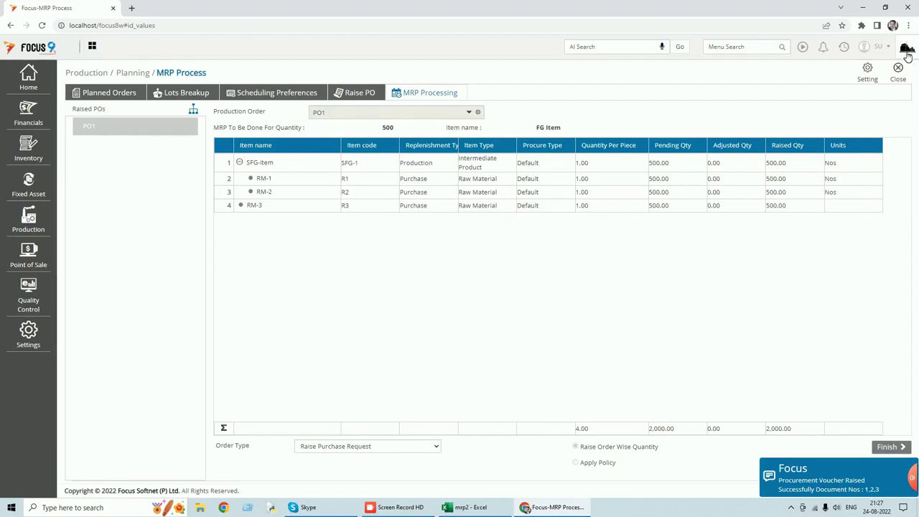
{"action": "left_click", "coordinate": [897, 448]}
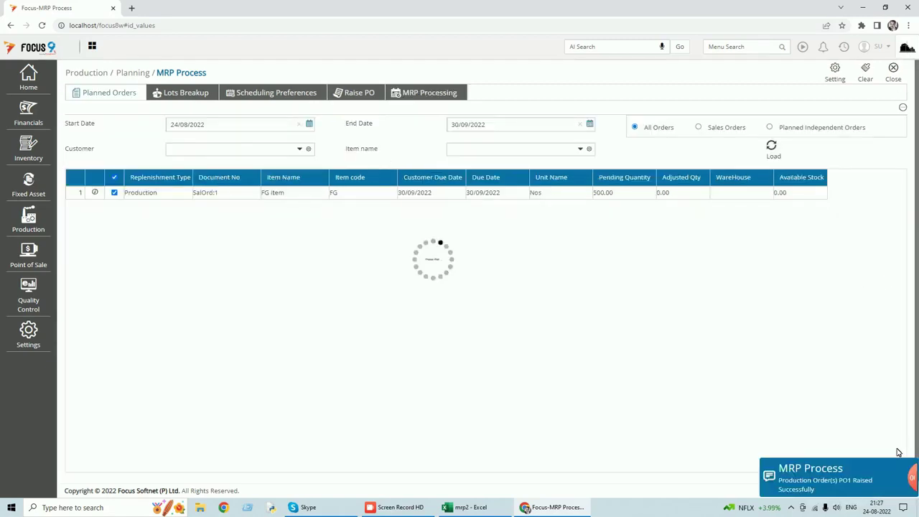
{"action": "left_click", "coordinate": [913, 448]}
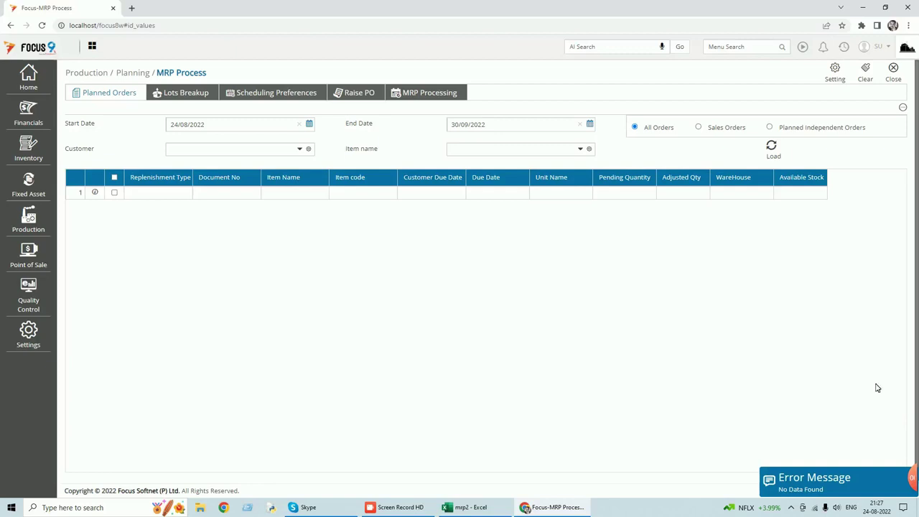
{"action": "left_click", "coordinate": [894, 70]}
- Find the Material Requisition screen and review the vouchers raised by MRP, then close it
{"action": "left_click", "coordinate": [739, 47]}
{"action": "type", "text": "pur"}
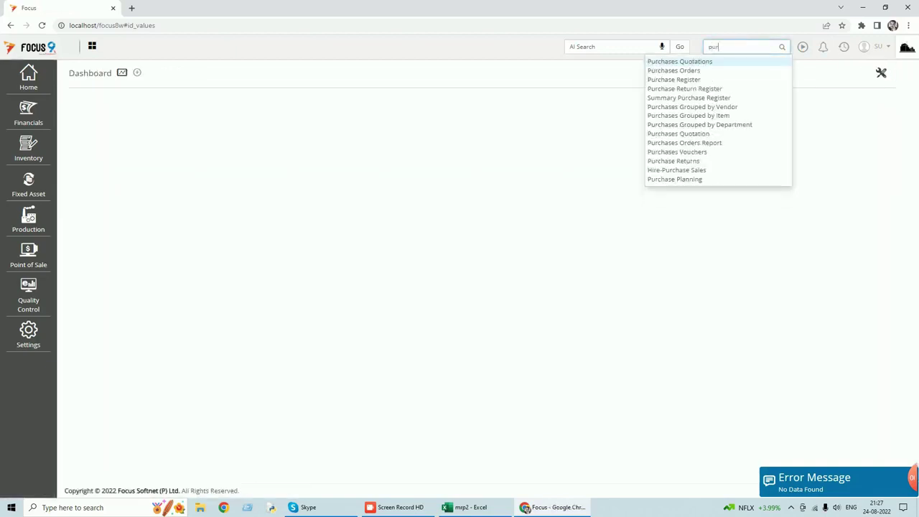
{"action": "key", "text": "BackSpace"}
{"action": "key", "text": "BackSpace"}
{"action": "key", "text": "BackSpace"}
{"action": "type", "text": "ma"}
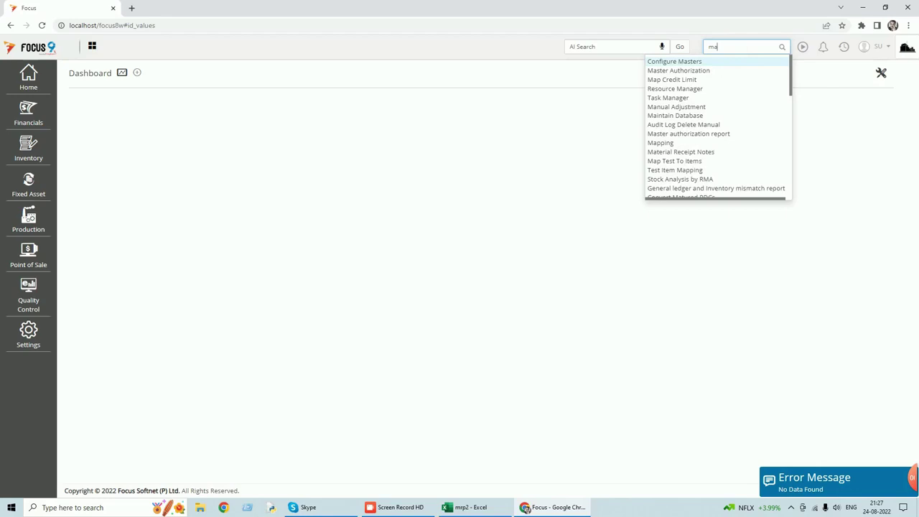
{"action": "type", "text": "teria"}
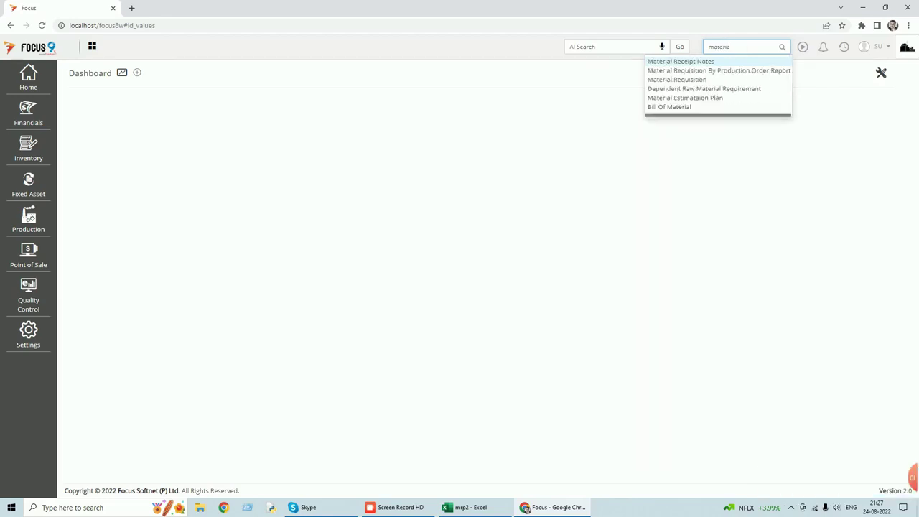
{"action": "left_click", "coordinate": [697, 80]}
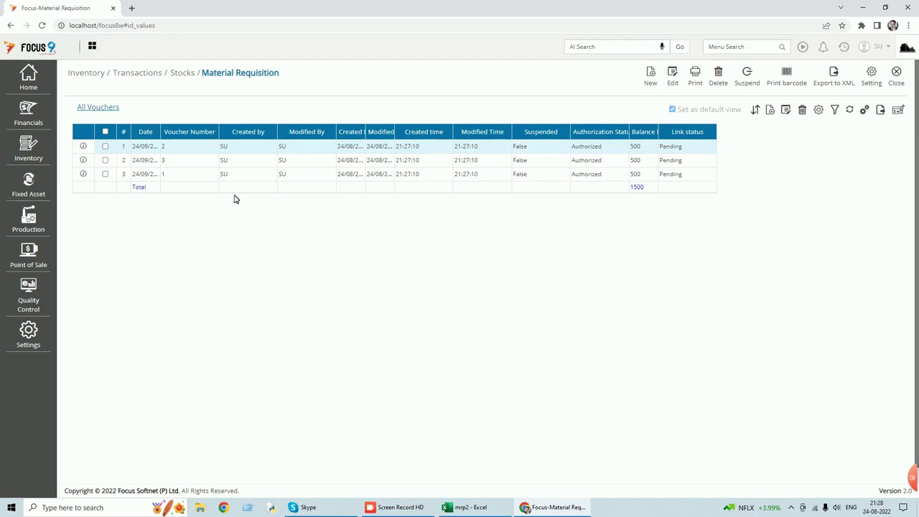
{"action": "left_click", "coordinate": [897, 84]}
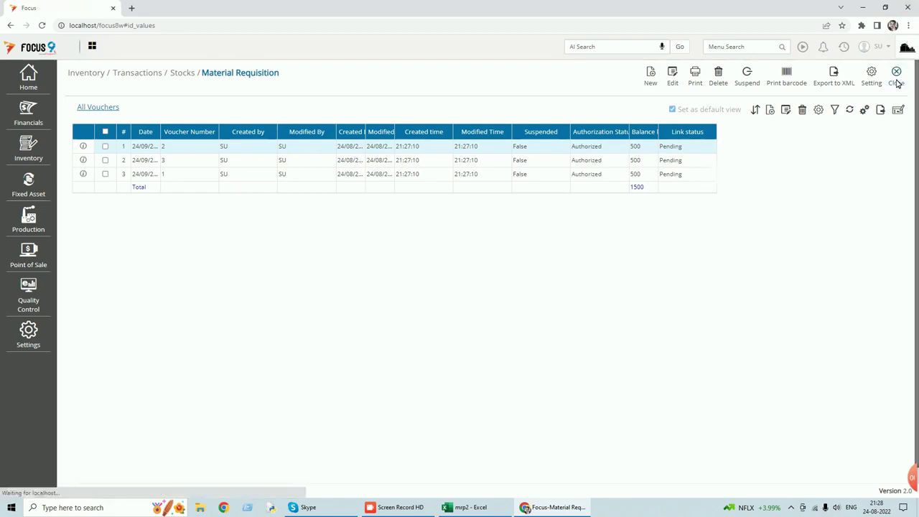
- Load the Procurement workflow in Design Workflow, review its document sequence, and close it
{"action": "type", "text": "design"}
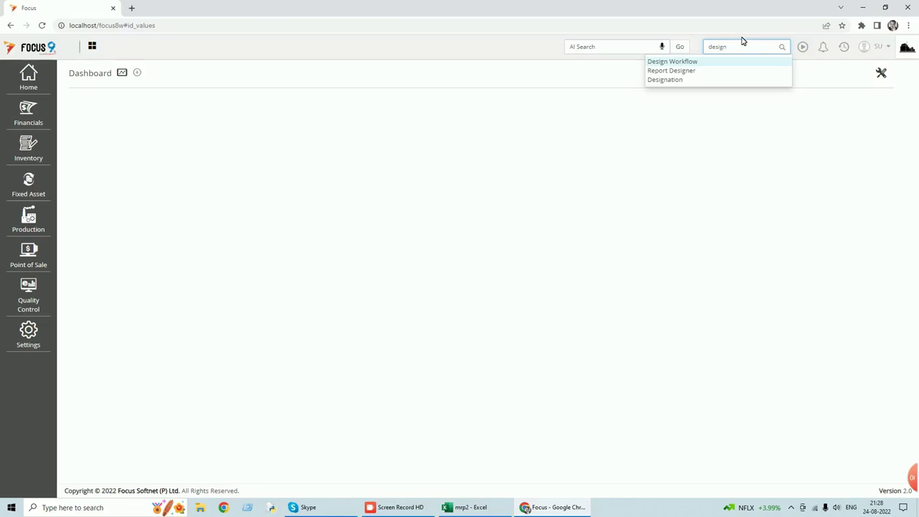
{"action": "left_click", "coordinate": [671, 64]}
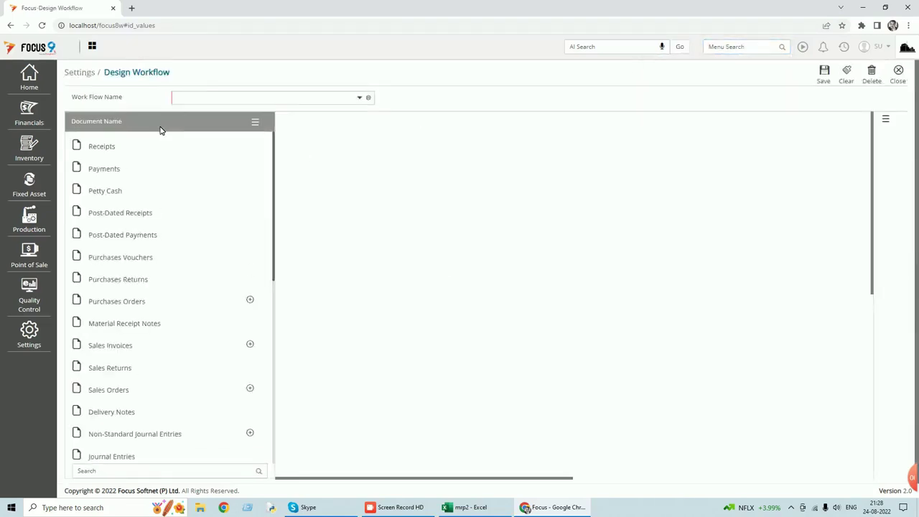
{"action": "left_click", "coordinate": [364, 101]}
{"action": "left_click", "coordinate": [197, 126]}
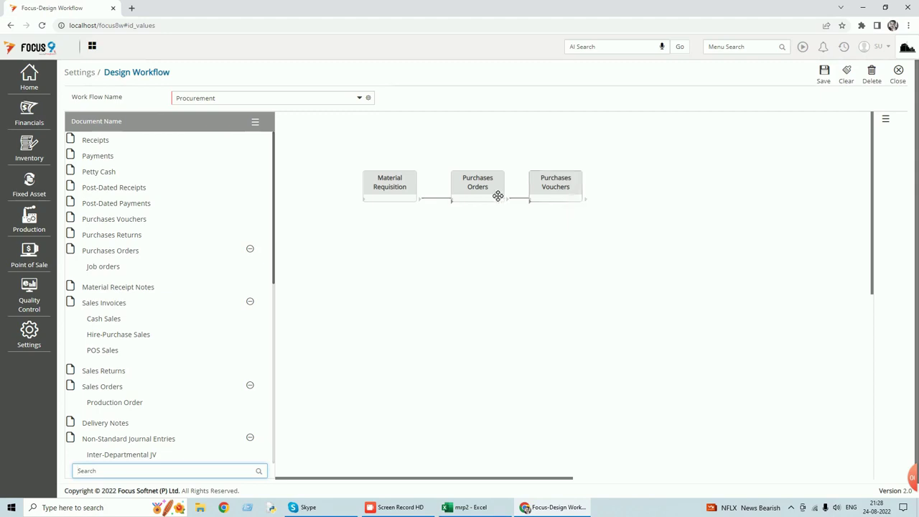
{"action": "left_click", "coordinate": [898, 71]}
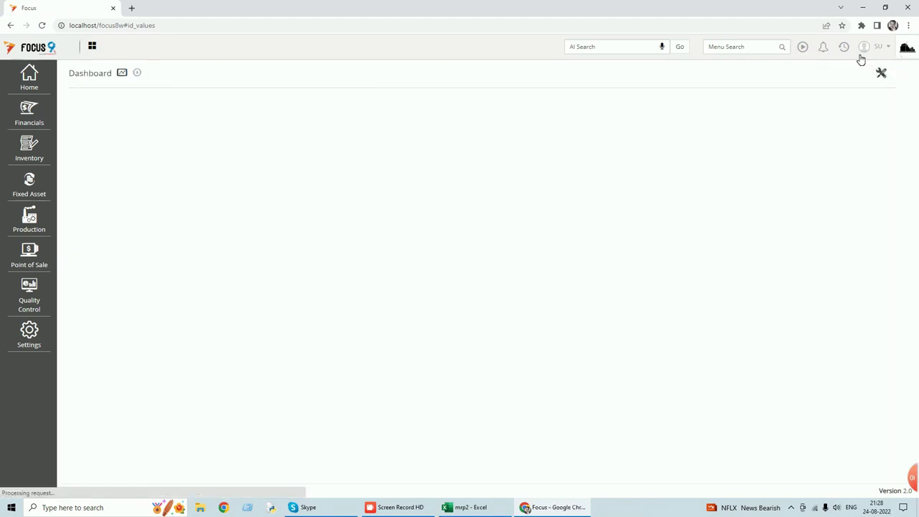
- Open Purchases Orders and list the pending material requisitions
{"action": "left_click", "coordinate": [732, 47]}
{"action": "type", "text": "cur"}
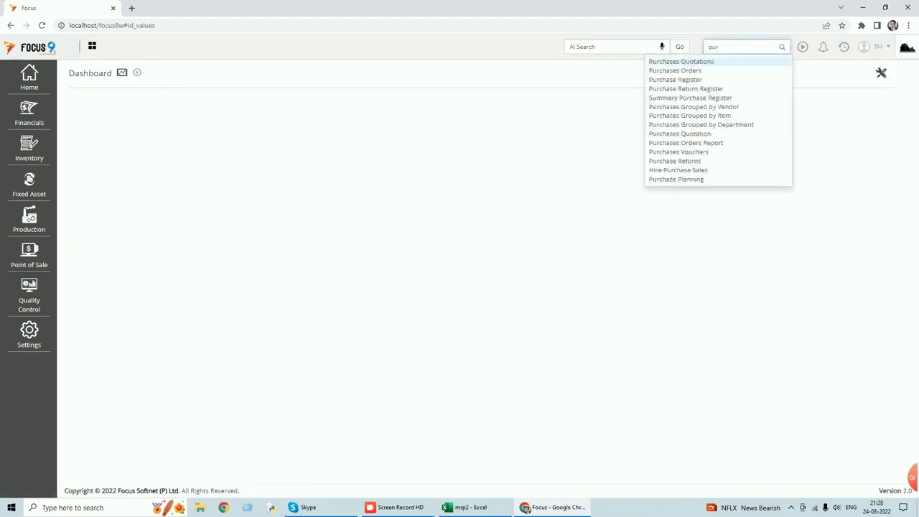
{"action": "left_click", "coordinate": [695, 72]}
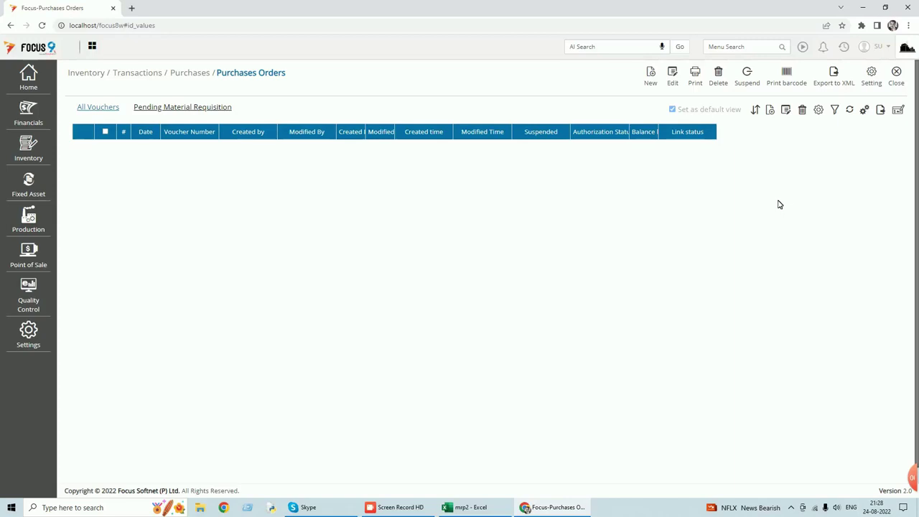
{"action": "left_click", "coordinate": [194, 112]}
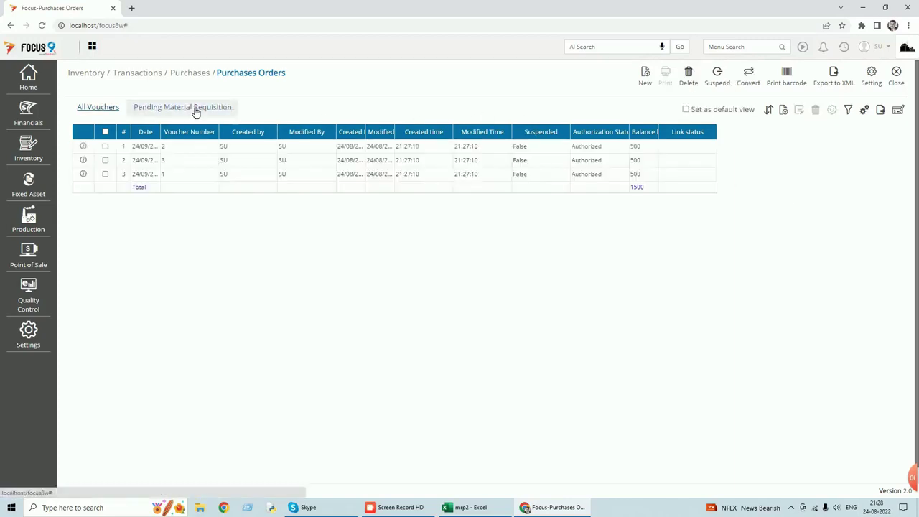
- Select pending material requisitions 1, 2 and 3 and convert them into one purchase order
{"action": "left_click", "coordinate": [105, 146]}
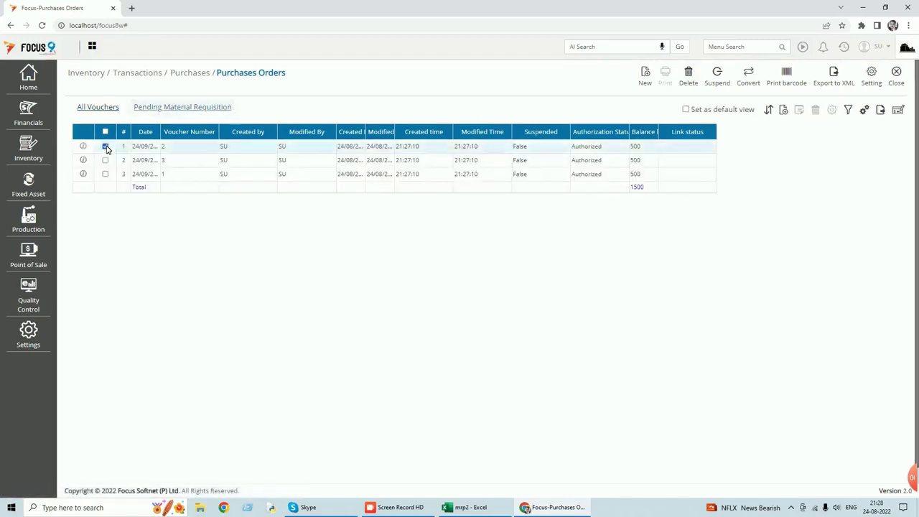
{"action": "left_click", "coordinate": [105, 160]}
{"action": "left_click", "coordinate": [105, 173]}
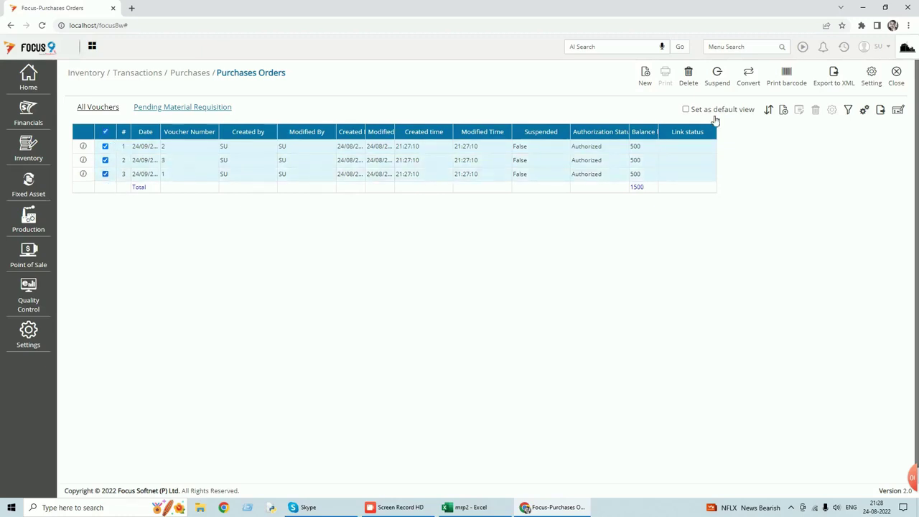
{"action": "left_click", "coordinate": [748, 79]}
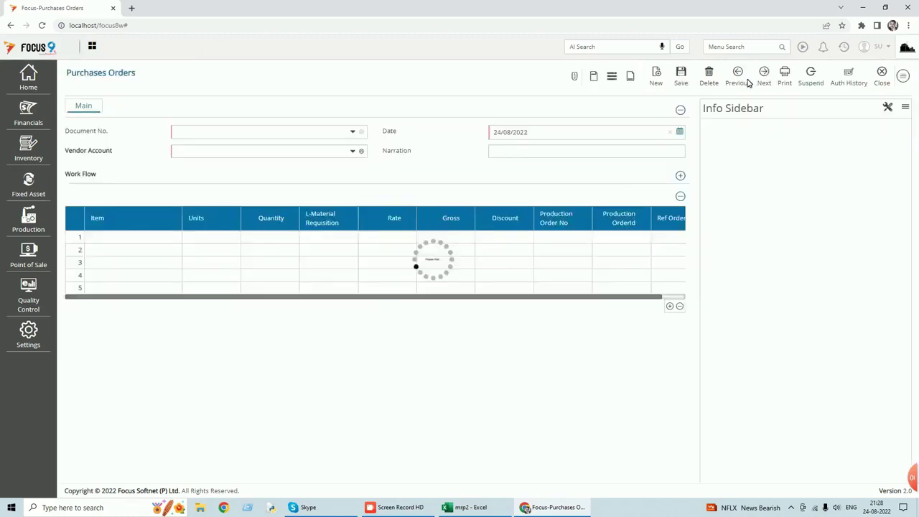
- Set the purchase order's vendor account to Vendor A, leave the narration blank and move to the item lines
{"action": "key", "text": "Tab"}
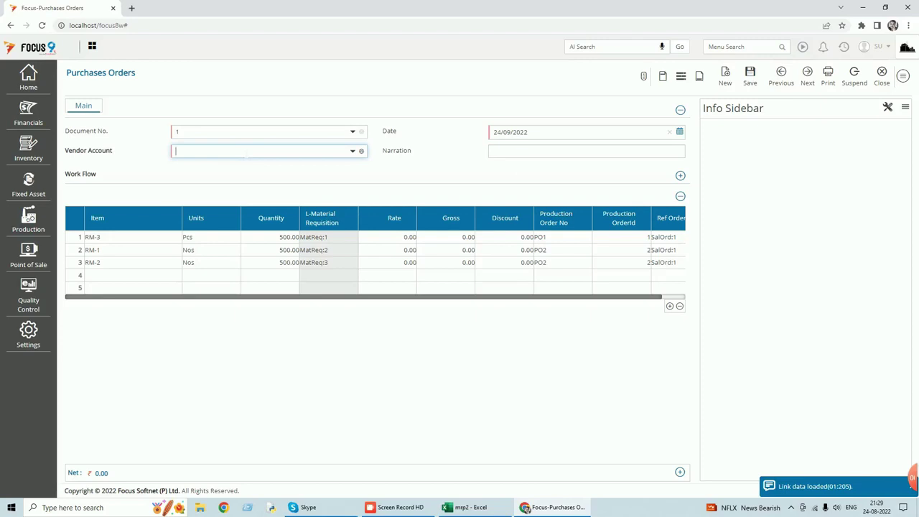
{"action": "type", "text": "ve"}
{"action": "key", "text": "Tab"}
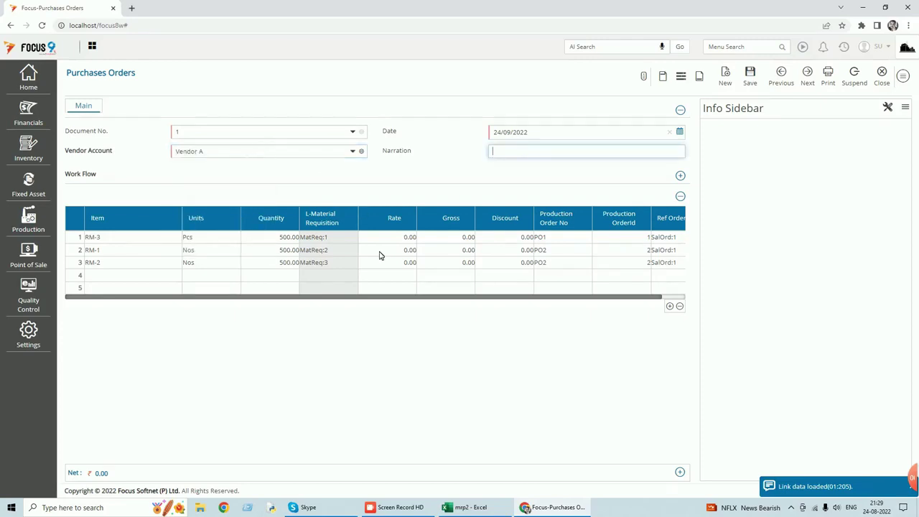
{"action": "key", "text": "Tab"}
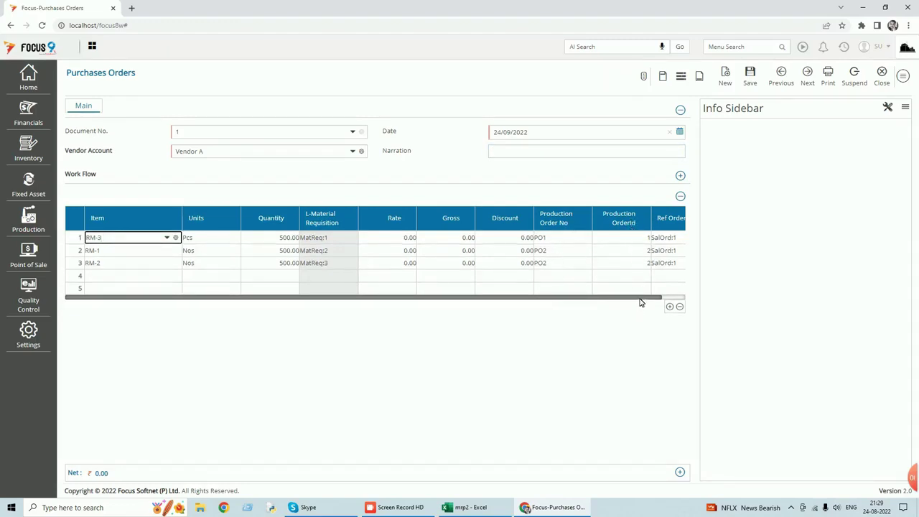
- Save the Vendor A purchase order and close Purchases Orders
{"action": "left_click_drag", "start_coordinate": [640, 297], "coordinate": [668, 297]}
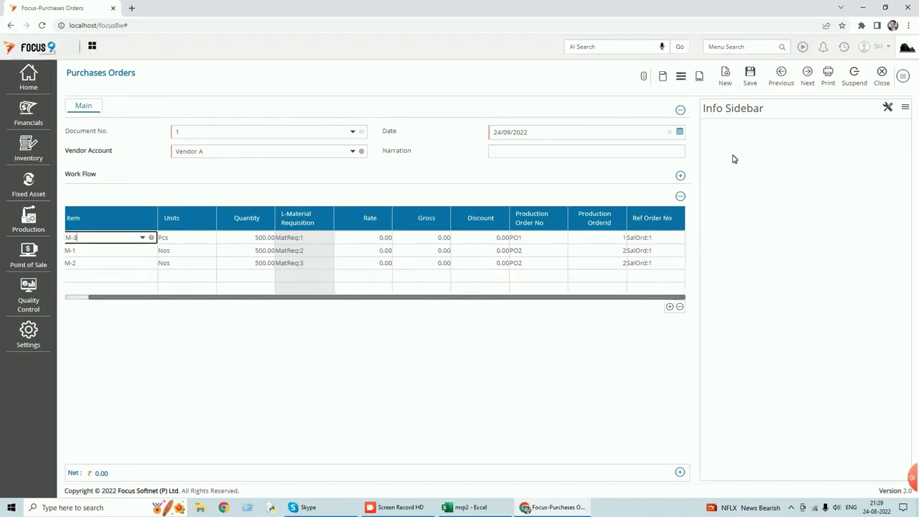
{"action": "left_click", "coordinate": [754, 83]}
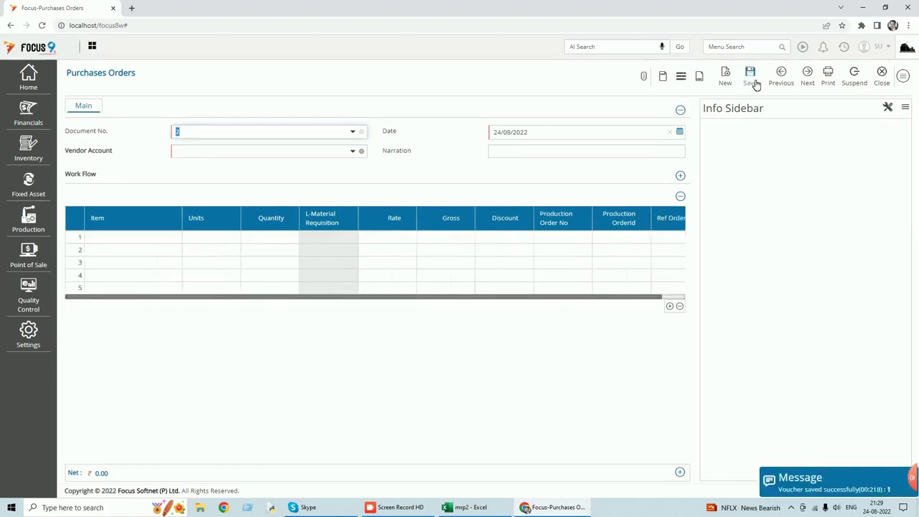
{"action": "left_click", "coordinate": [883, 83]}
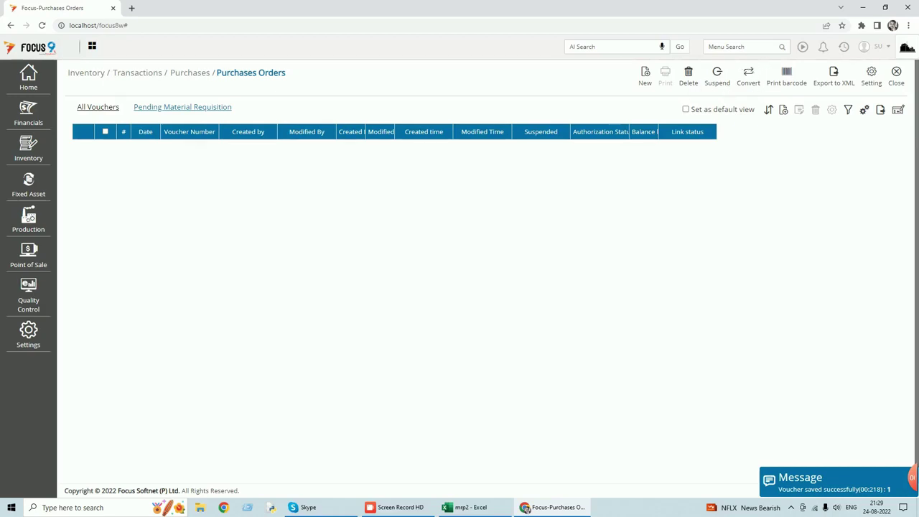
{"action": "left_click", "coordinate": [897, 78]}
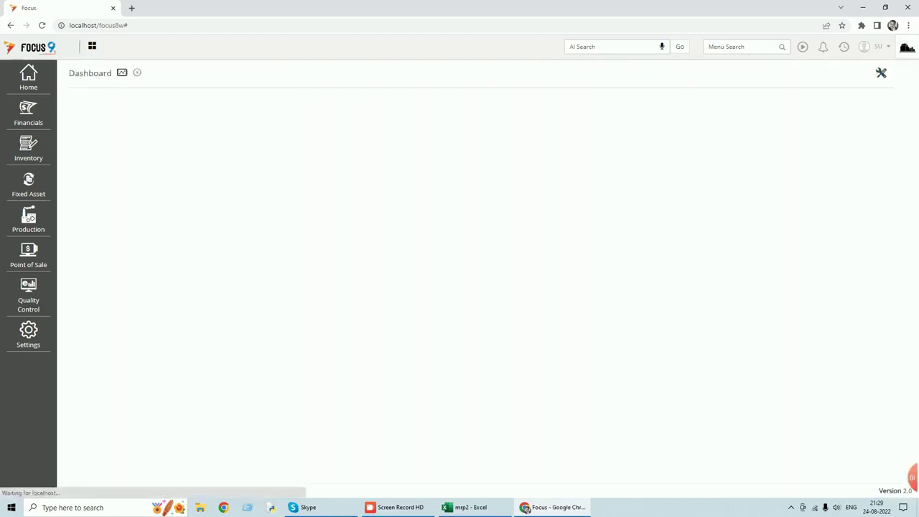
- Open Purchases Vouchers and convert pending purchase order 1 into a purchase voucher
{"action": "type", "text": "purchas"}
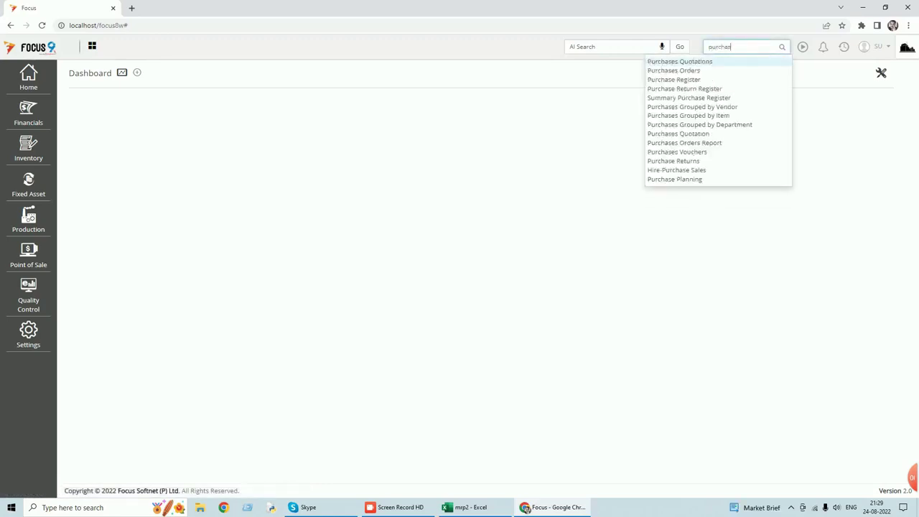
{"action": "type", "text": "e"}
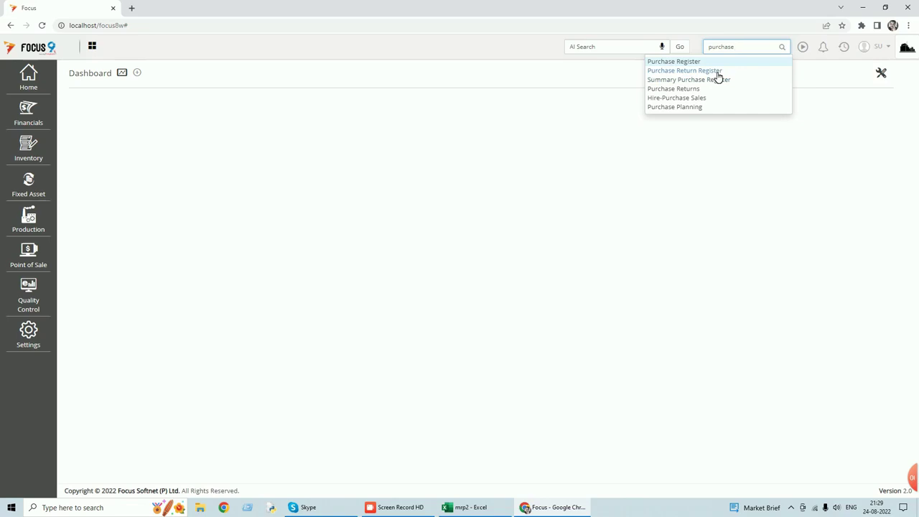
{"action": "type", "text": "s"}
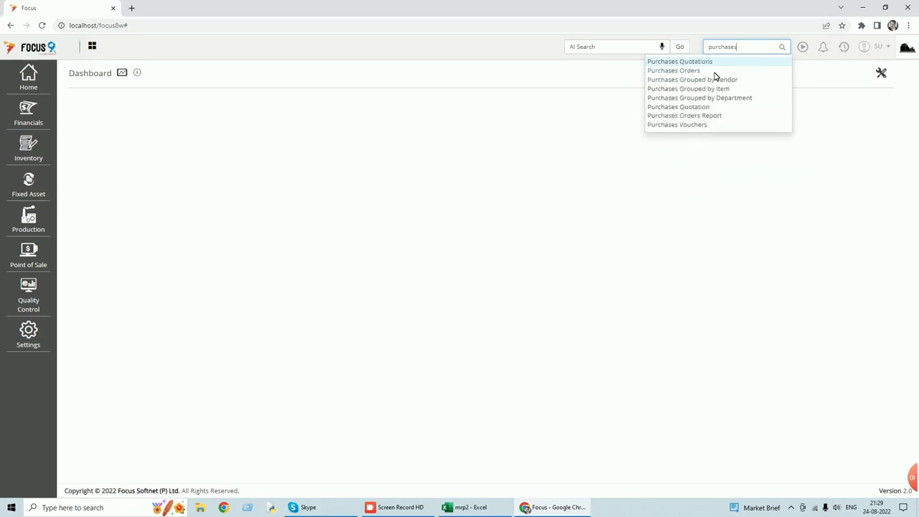
{"action": "left_click", "coordinate": [698, 125]}
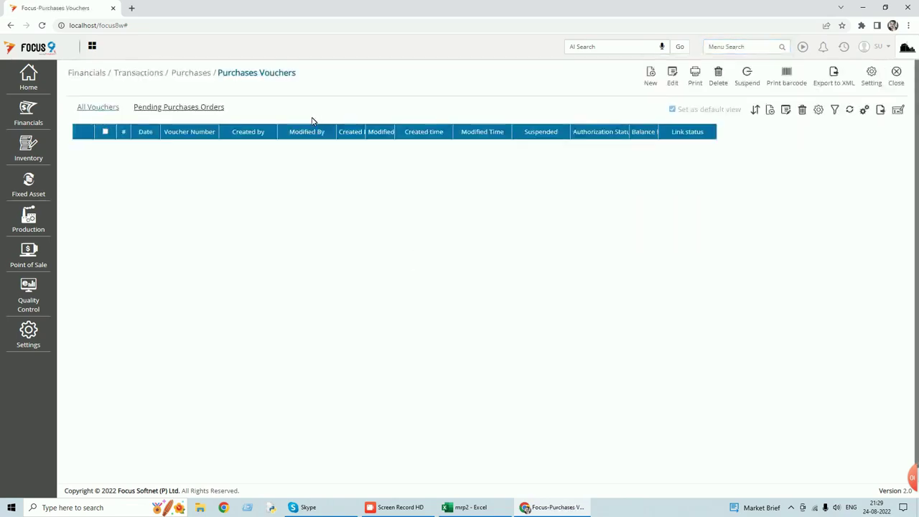
{"action": "left_click", "coordinate": [206, 110]}
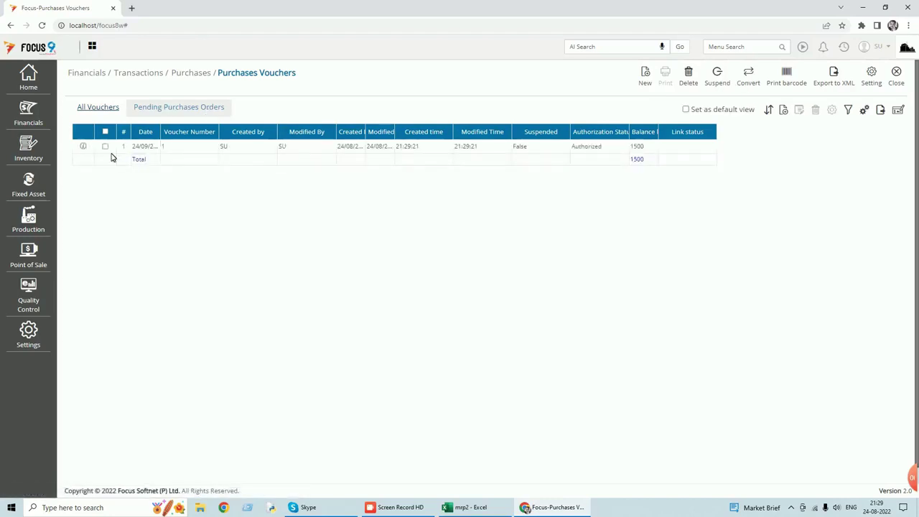
{"action": "left_click", "coordinate": [105, 146]}
{"action": "left_click", "coordinate": [749, 80]}
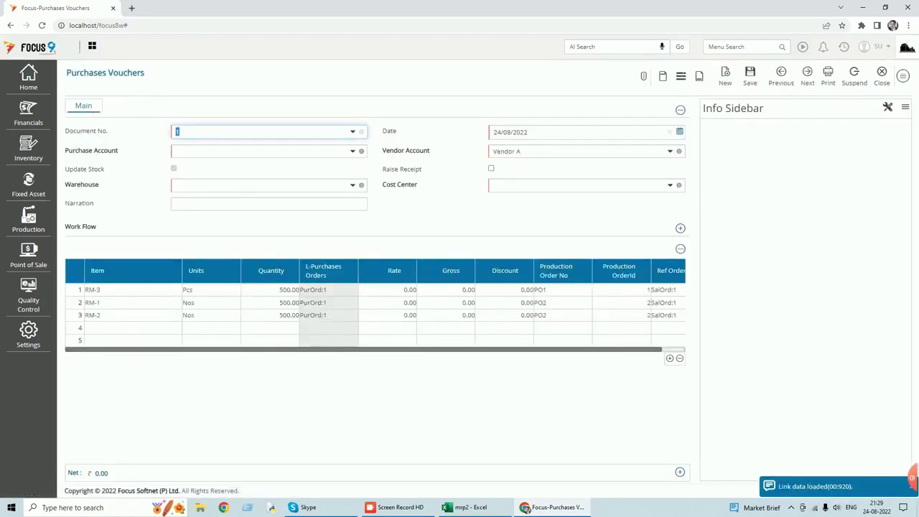
- Set the voucher's purchase account to Purchase, warehouse to Main Stores and cost center to test
{"action": "key", "text": "Tab"}
{"action": "type", "text": "purc"}
{"action": "key", "text": "Tab"}
{"action": "key", "text": "Tab"}
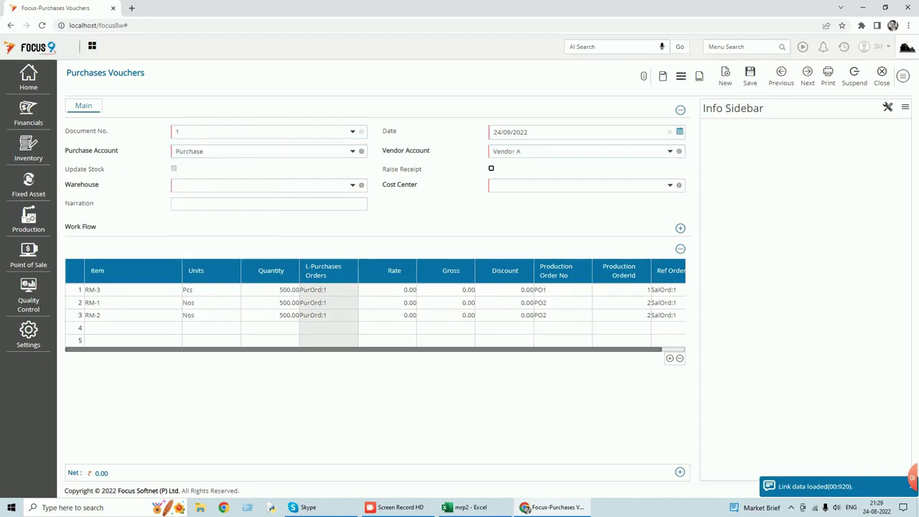
{"action": "key", "text": "Tab"}
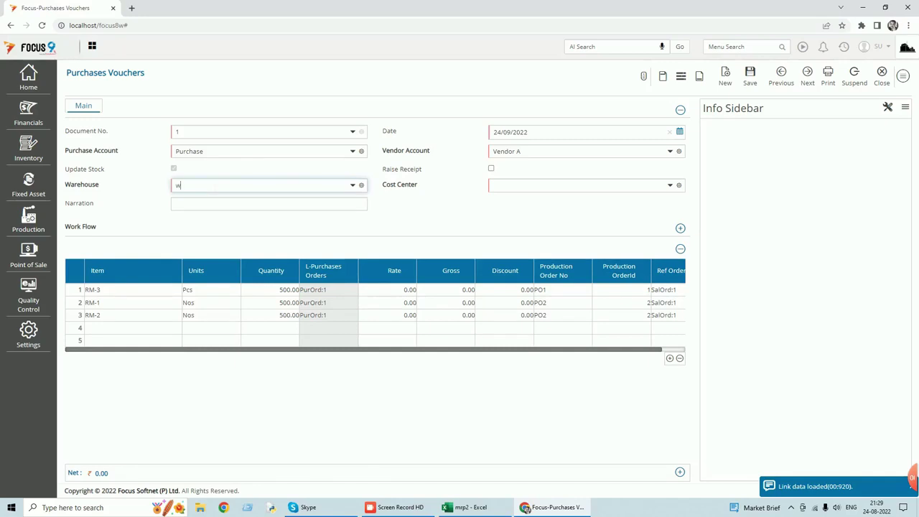
{"action": "type", "text": "ma"}
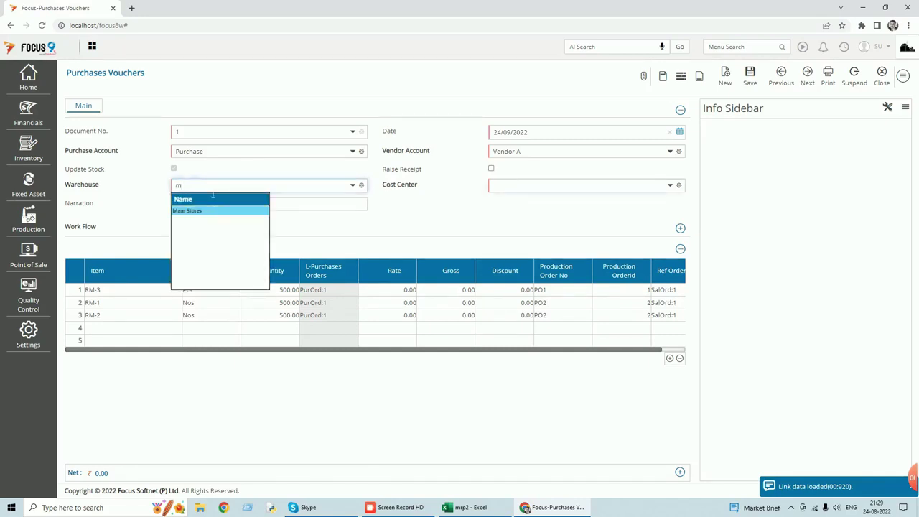
{"action": "key", "text": "Tab"}
{"action": "type", "text": "t"}
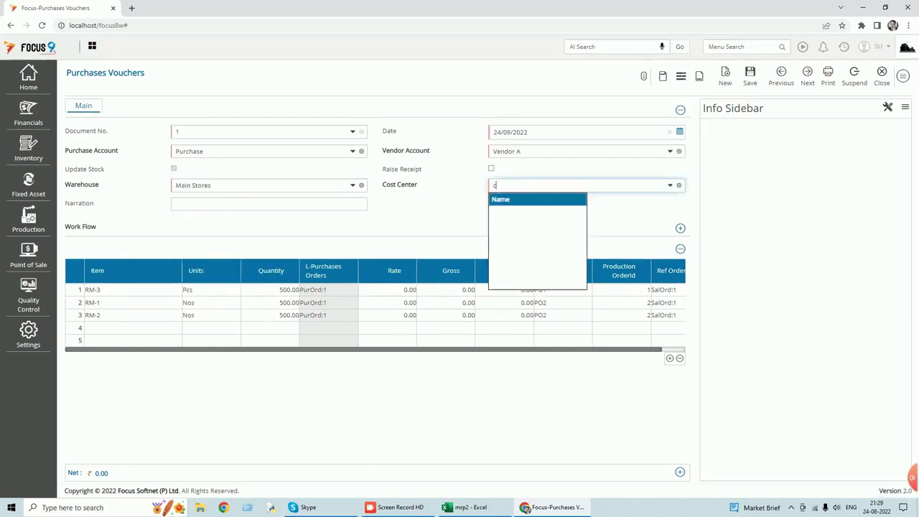
{"action": "key", "text": "Tab"}
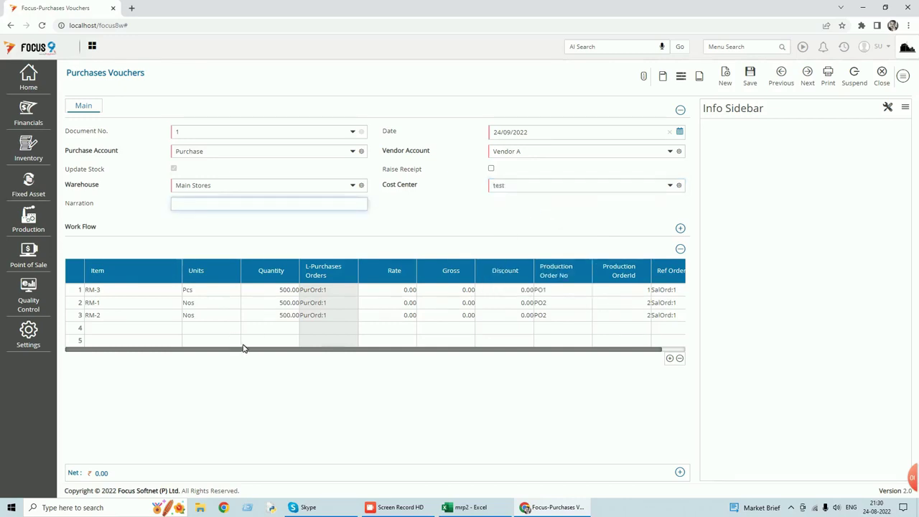
- Enter rates of 25 for RM-3, 35 for RM-1 and 45 for RM-2 in the purchase voucher lines
{"action": "left_click_drag", "start_coordinate": [249, 353], "coordinate": [287, 353]}
{"action": "left_click", "coordinate": [364, 290]}
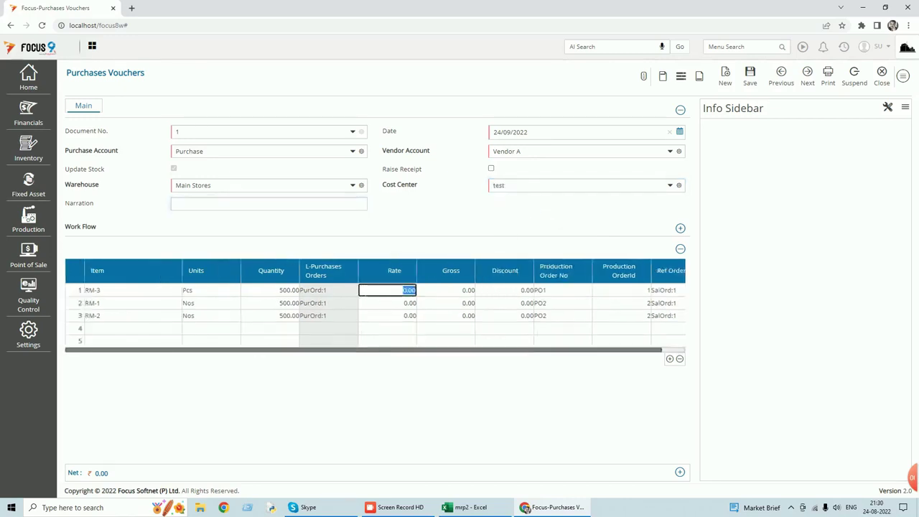
{"action": "type", "text": "25"}
{"action": "left_click", "coordinate": [375, 304]}
{"action": "type", "text": "35"}
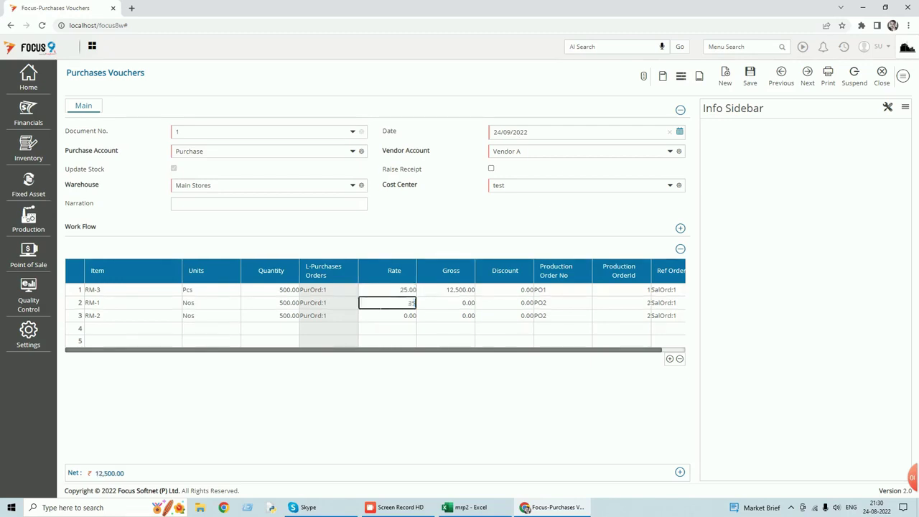
{"action": "left_click", "coordinate": [395, 316]}
{"action": "type", "text": "45"}
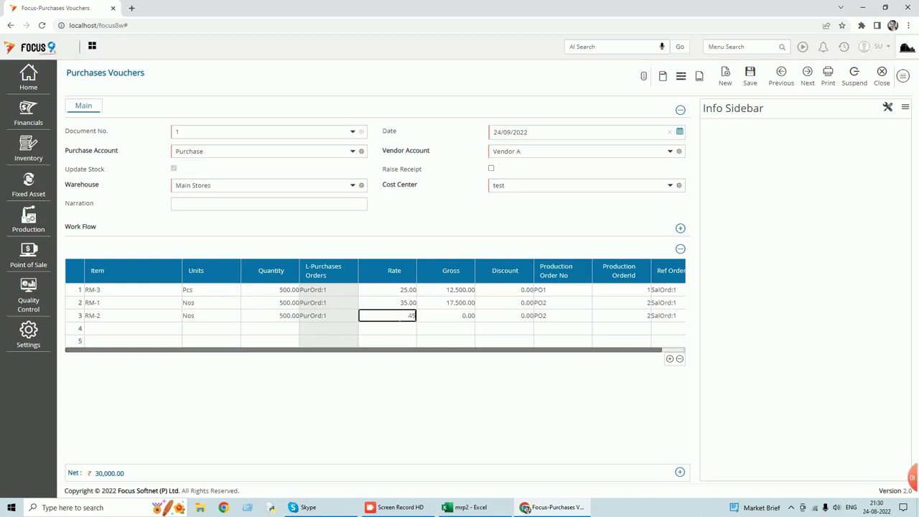
{"action": "key", "text": "Tab"}
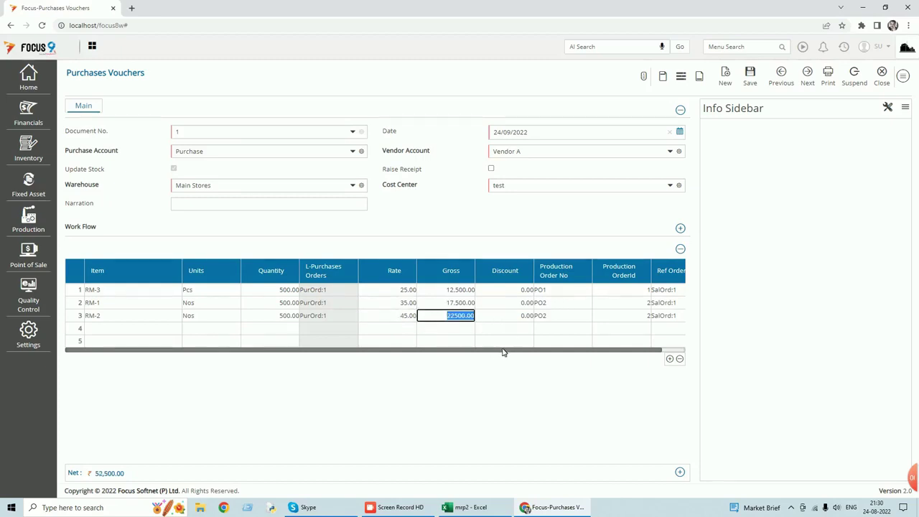
- Save the purchase voucher with its full amount picked as the bill's new reference, and close Purchases Vouchers
{"action": "left_click_drag", "start_coordinate": [514, 352], "coordinate": [601, 351]}
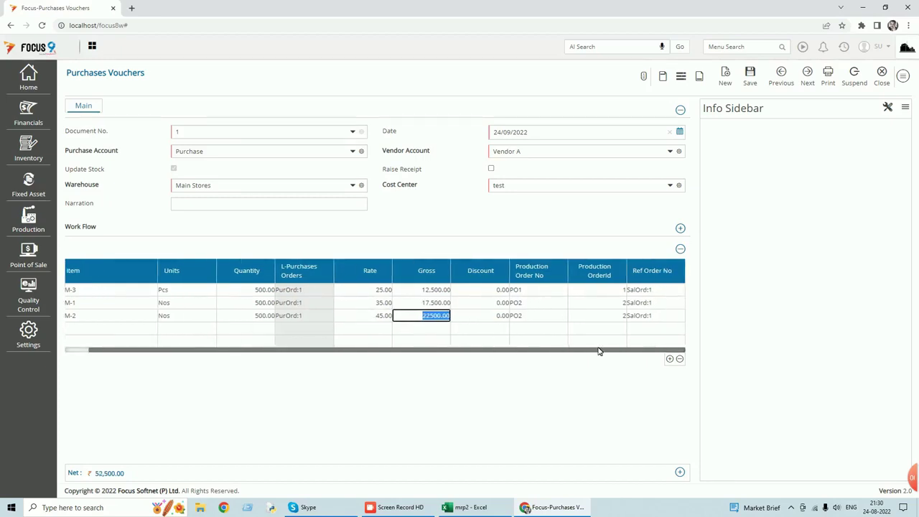
{"action": "left_click", "coordinate": [749, 74]}
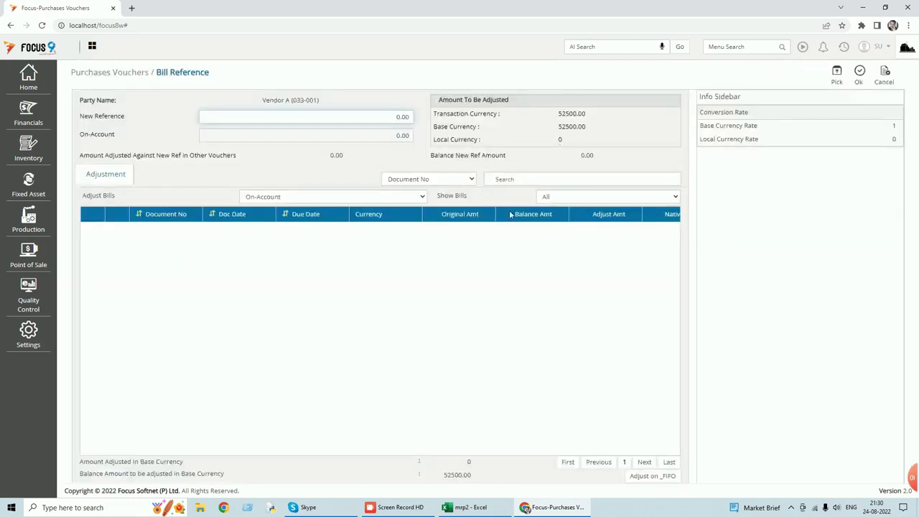
{"action": "left_click", "coordinate": [837, 76]}
{"action": "left_click", "coordinate": [862, 75]}
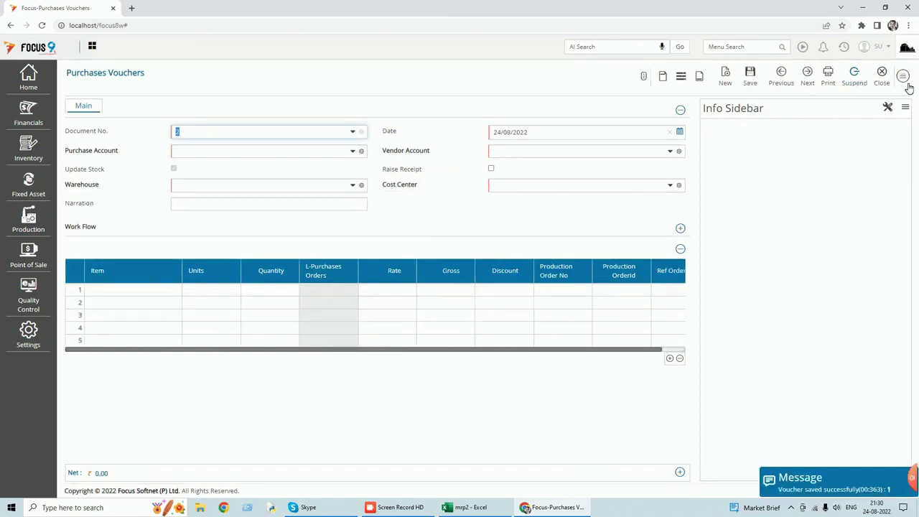
{"action": "left_click", "coordinate": [886, 79]}
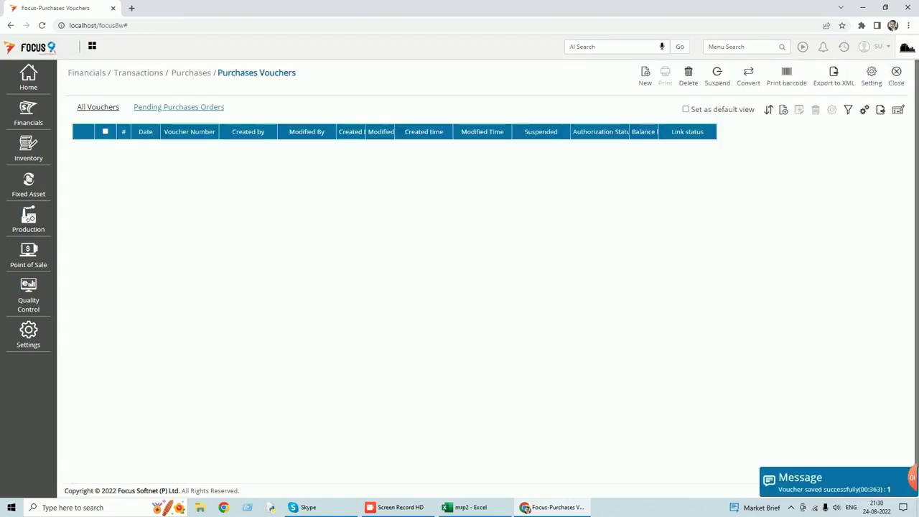
{"action": "left_click", "coordinate": [898, 84]}
- Run the Stock ledger for all items with the As on date option, and close the report
{"action": "left_click", "coordinate": [743, 47]}
{"action": "type", "text": "stock ledger"}
{"action": "left_click", "coordinate": [675, 62]}
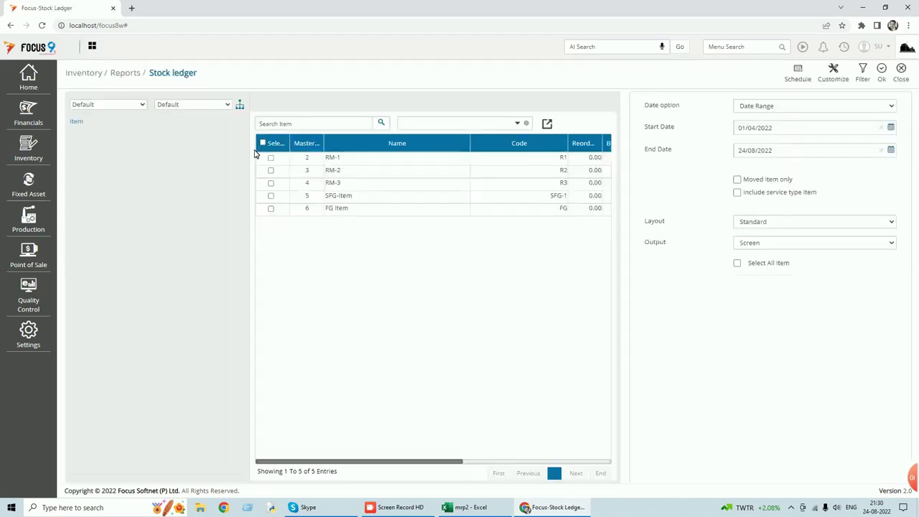
{"action": "left_click", "coordinate": [263, 143]}
{"action": "left_click", "coordinate": [887, 111]}
{"action": "left_click", "coordinate": [785, 126]}
{"action": "left_click", "coordinate": [882, 75]}
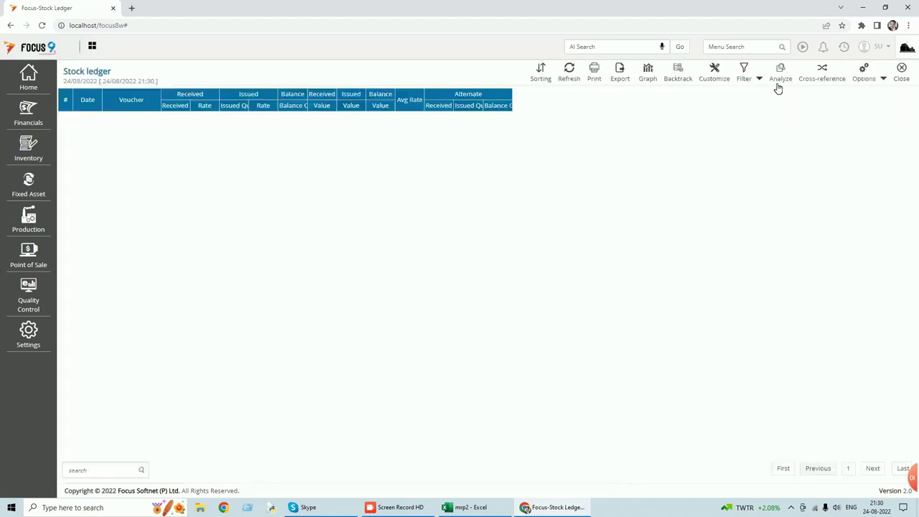
{"action": "left_click", "coordinate": [902, 72]}
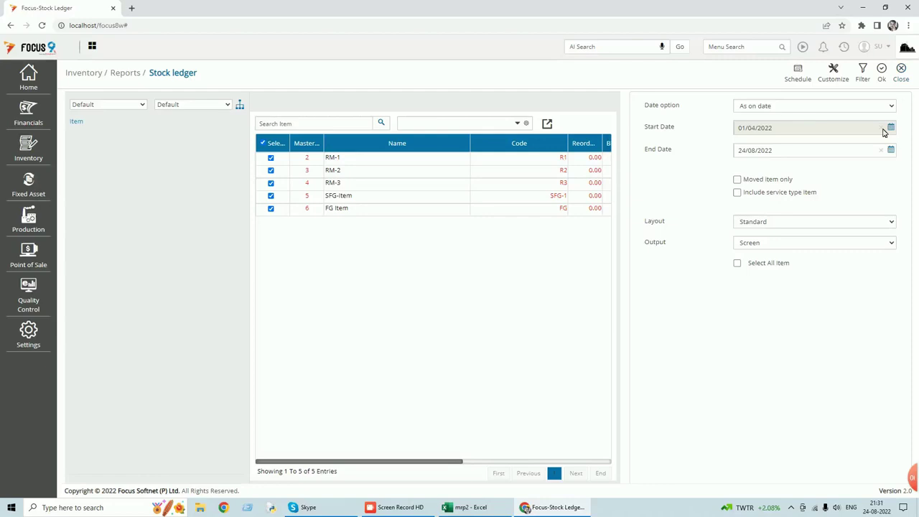
{"action": "left_click", "coordinate": [901, 72]}
- Reopen purchase voucher 1 from the recent screens to check its date, and close it
{"action": "left_click", "coordinate": [844, 47]}
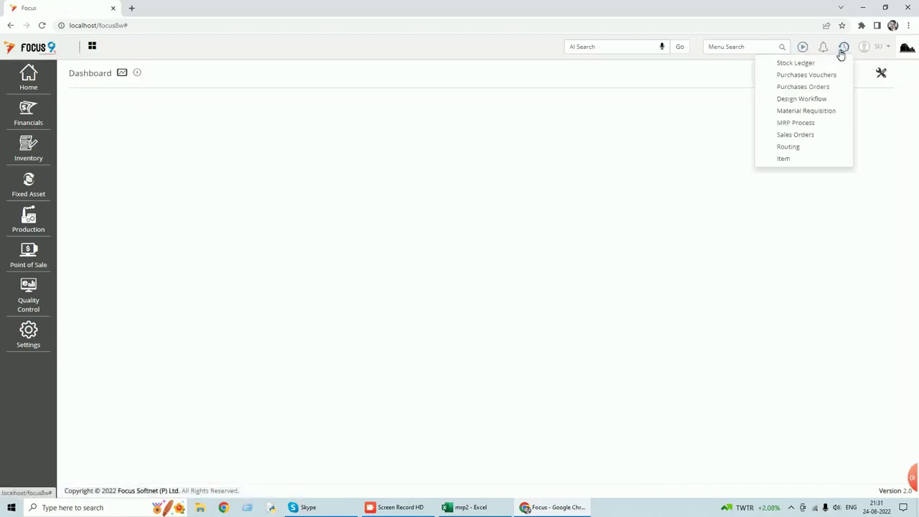
{"action": "left_click", "coordinate": [805, 74]}
{"action": "double_click", "coordinate": [291, 151]}
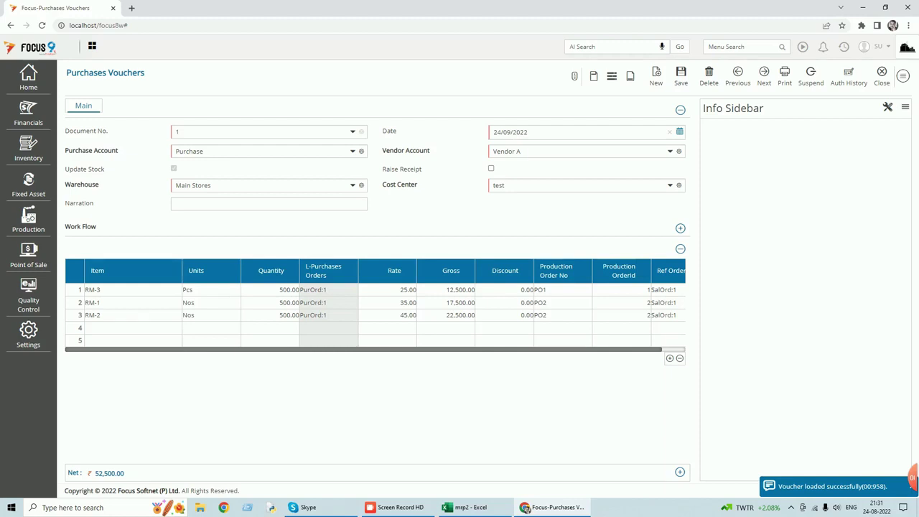
{"action": "left_click", "coordinate": [508, 132]}
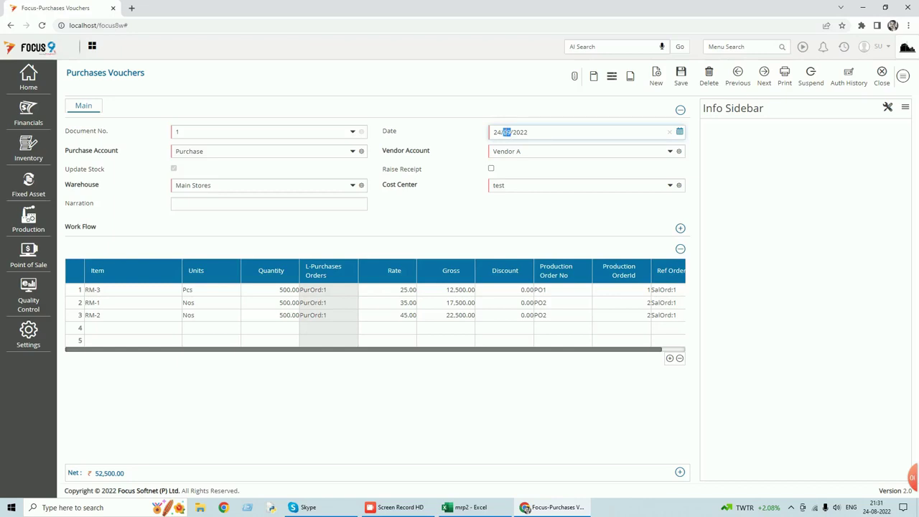
{"action": "left_click", "coordinate": [881, 74]}
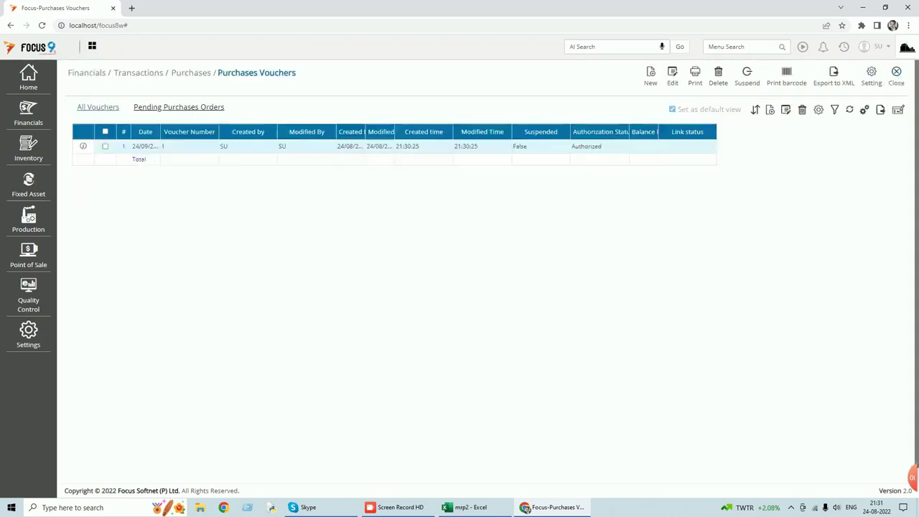
{"action": "left_click", "coordinate": [897, 79]}
- Run the Stock ledger for all items over a date range ending 24/09/2022
{"action": "left_click", "coordinate": [845, 48]}
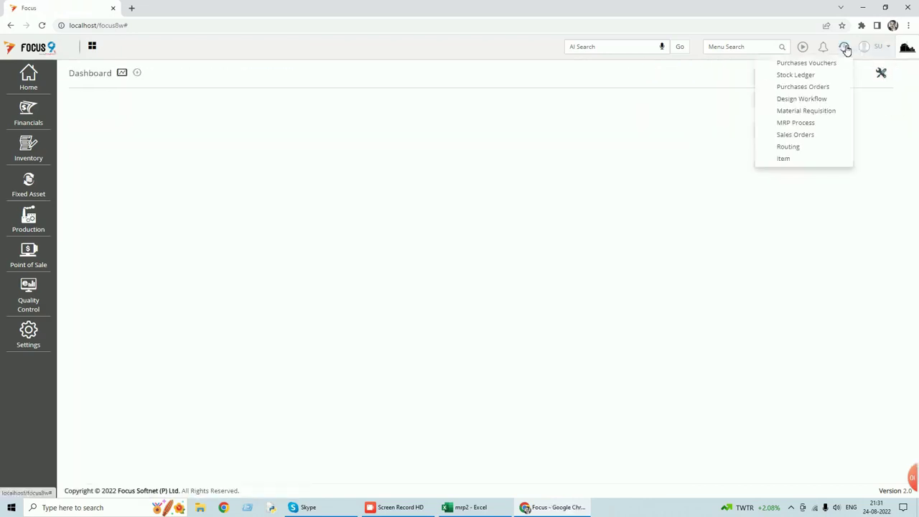
{"action": "left_click", "coordinate": [808, 75]}
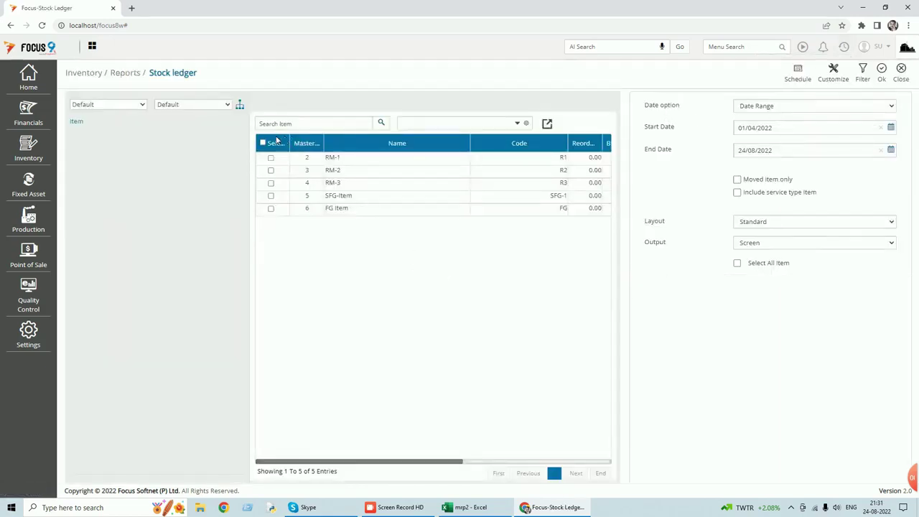
{"action": "left_click", "coordinate": [262, 143]}
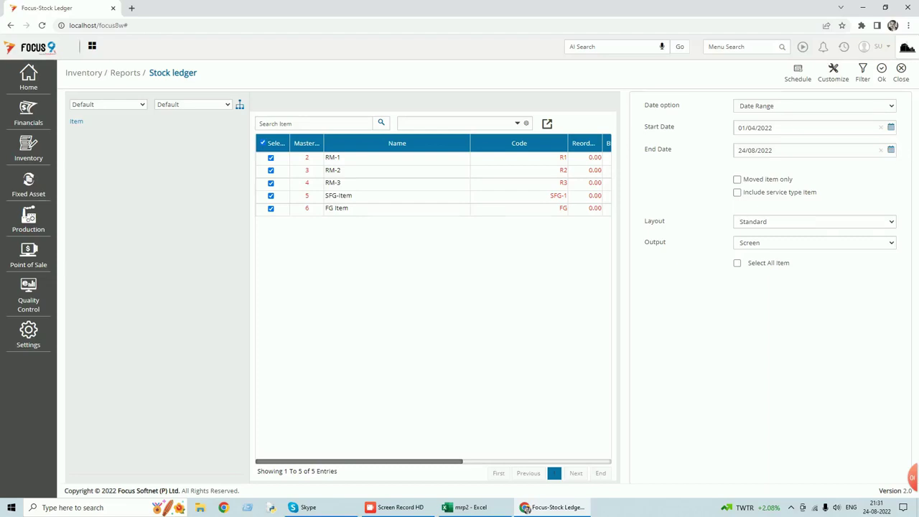
{"action": "left_click", "coordinate": [890, 149]}
{"action": "left_click", "coordinate": [785, 177]}
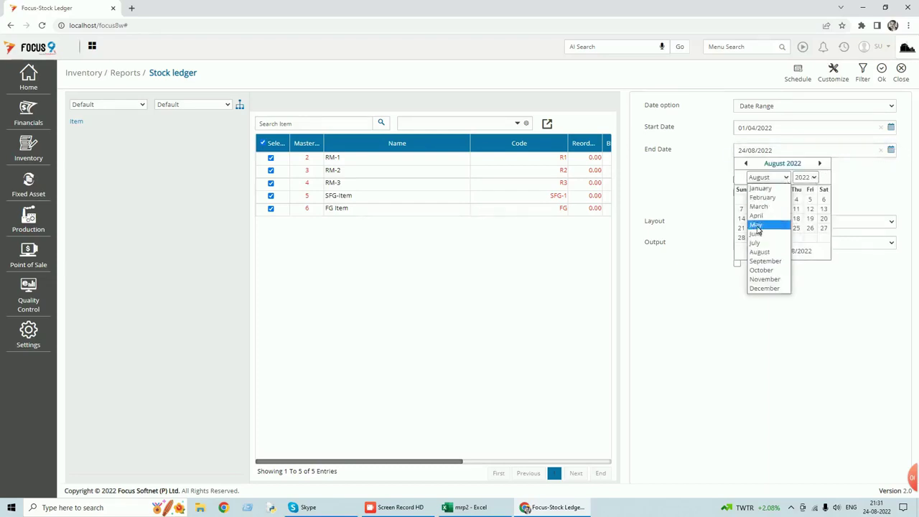
{"action": "left_click", "coordinate": [767, 258]}
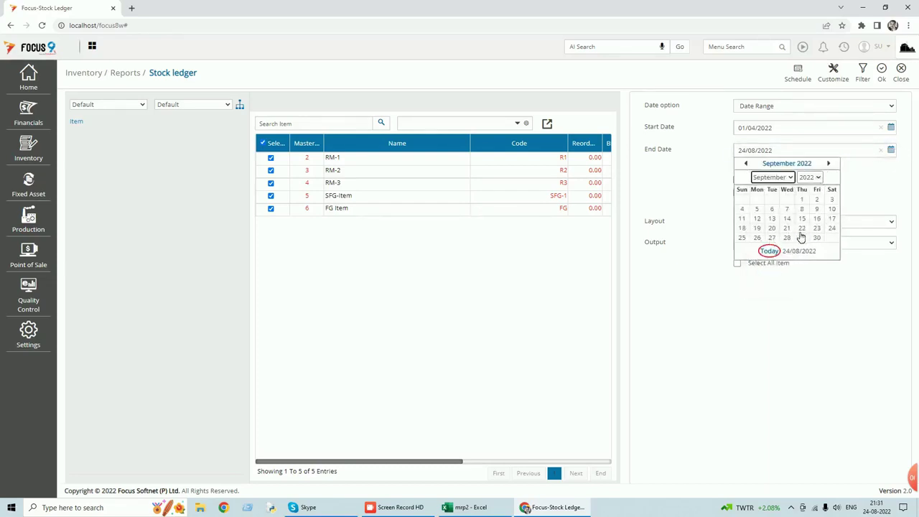
{"action": "left_click", "coordinate": [832, 228]}
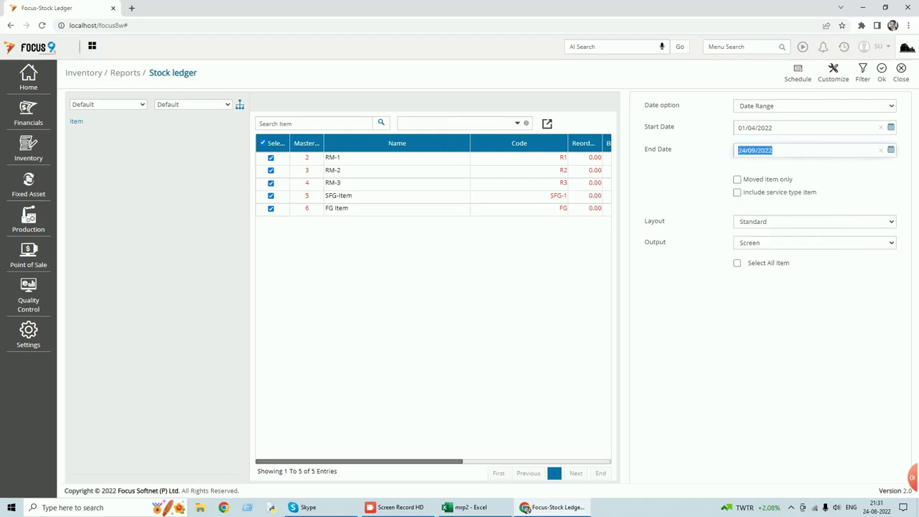
{"action": "left_click", "coordinate": [882, 69]}
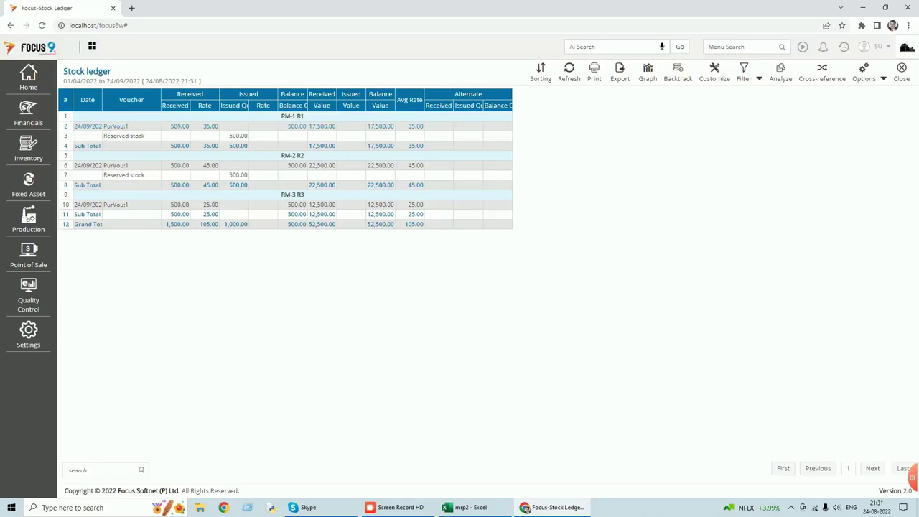
- Auto-adjust the column widths of the Stock ledger report, and close the report and its selection screen
{"action": "left_click", "coordinate": [884, 79]}
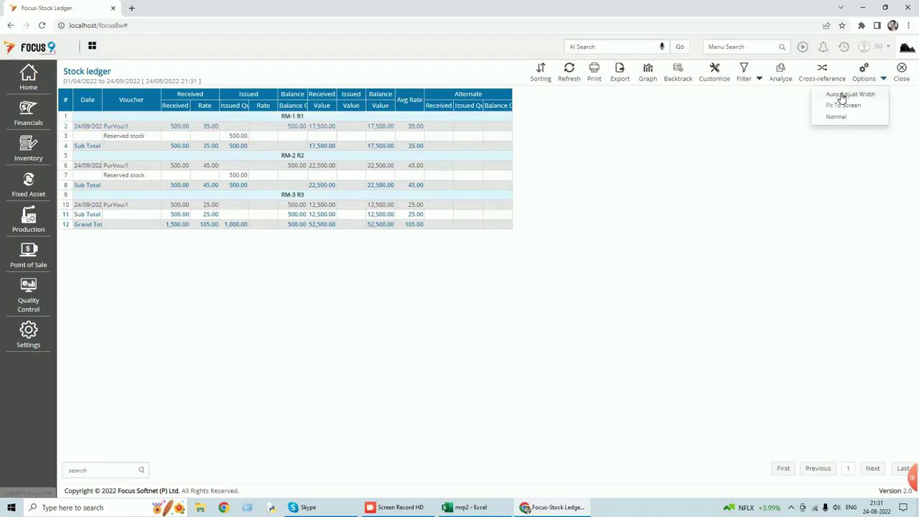
{"action": "left_click", "coordinate": [842, 96]}
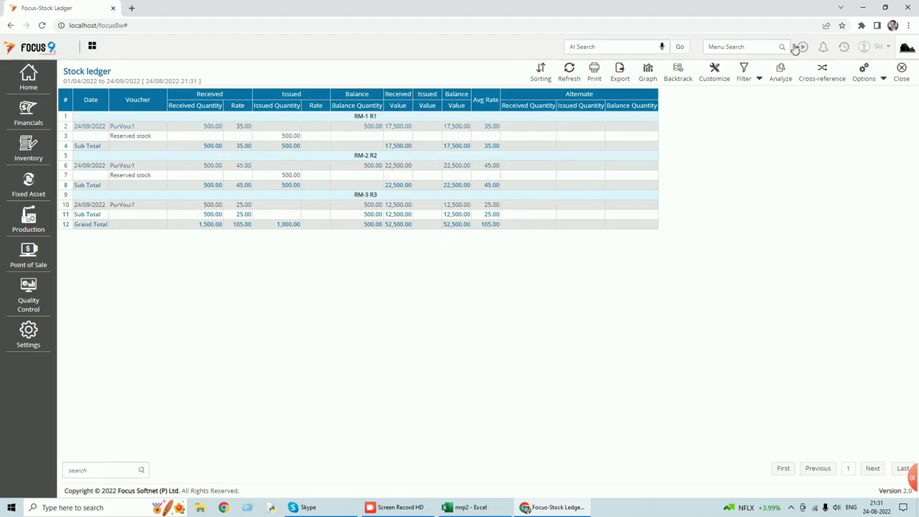
{"action": "left_click", "coordinate": [905, 82]}
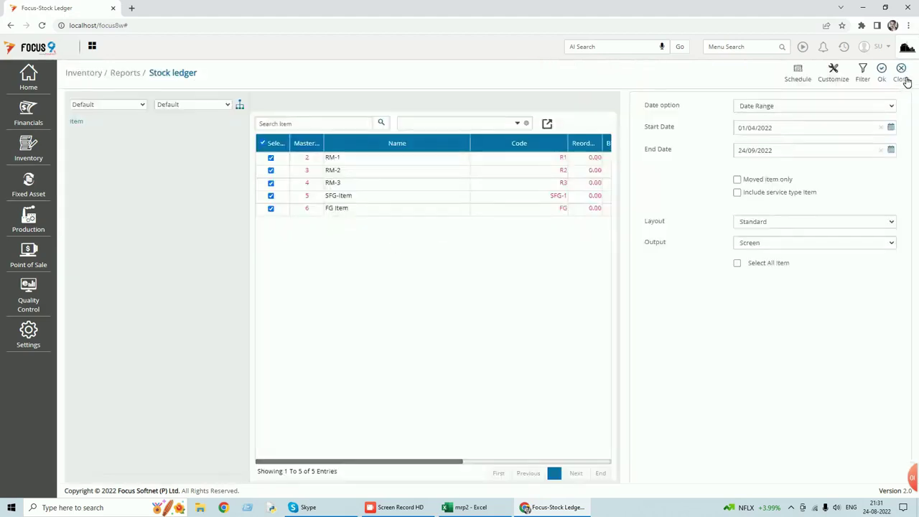
{"action": "left_click", "coordinate": [902, 79]}
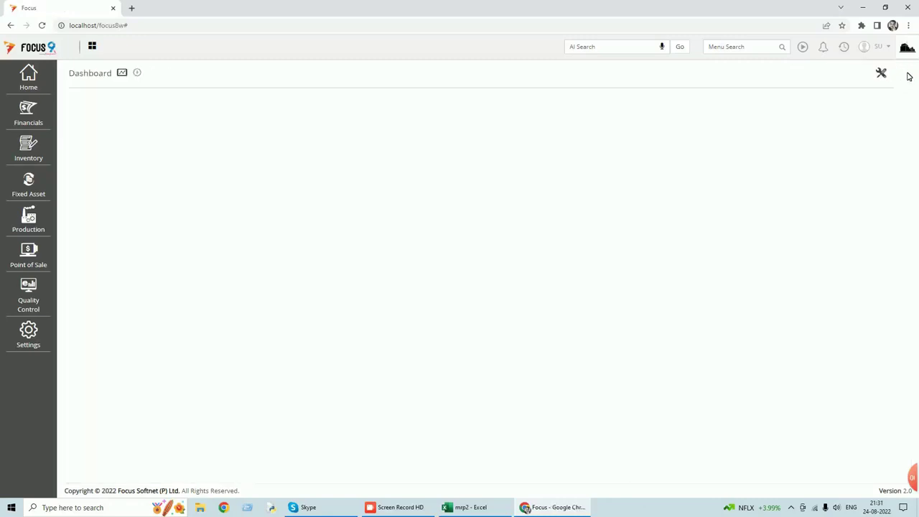
- Release production order PO2 for SFG-Item through Release Production Order, and close that screen
{"action": "left_click", "coordinate": [739, 46]}
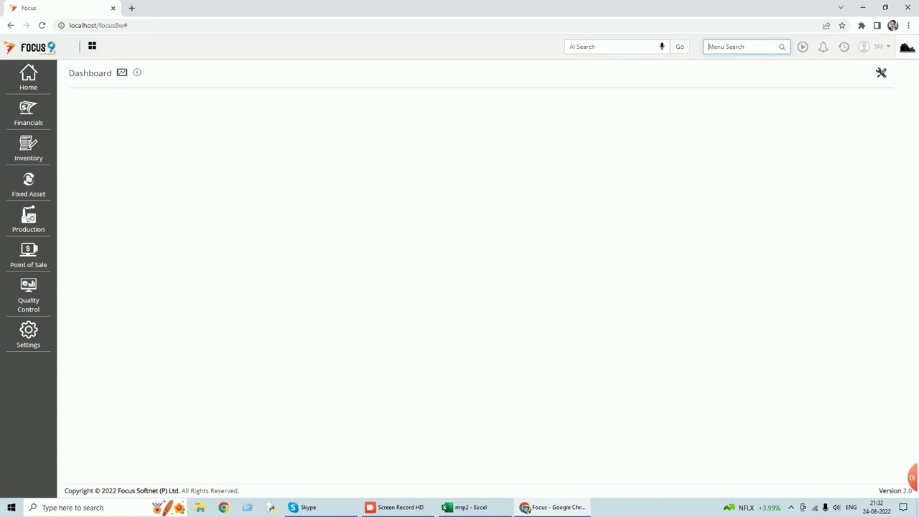
{"action": "type", "text": "re"}
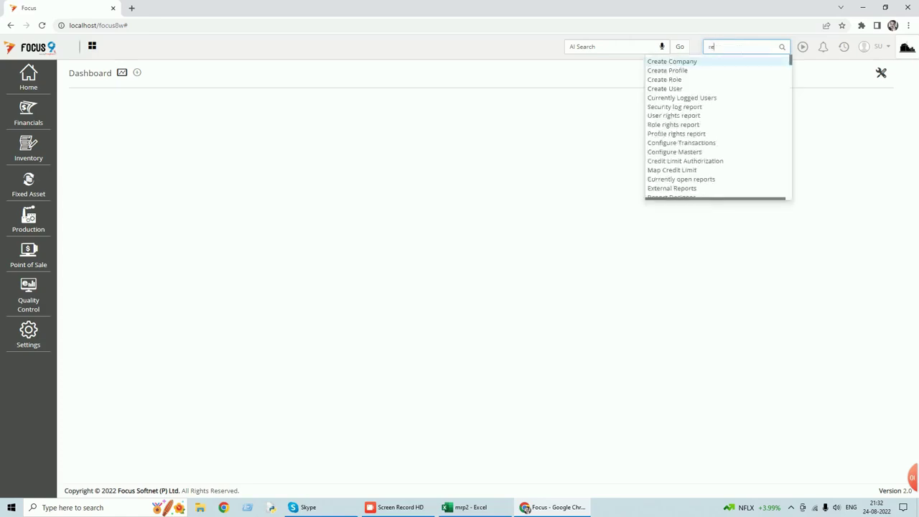
{"action": "type", "text": "l"}
{"action": "key", "text": "BackSpace"}
{"action": "type", "text": "a"}
{"action": "key", "text": "BackSpace"}
{"action": "type", "text": "le"}
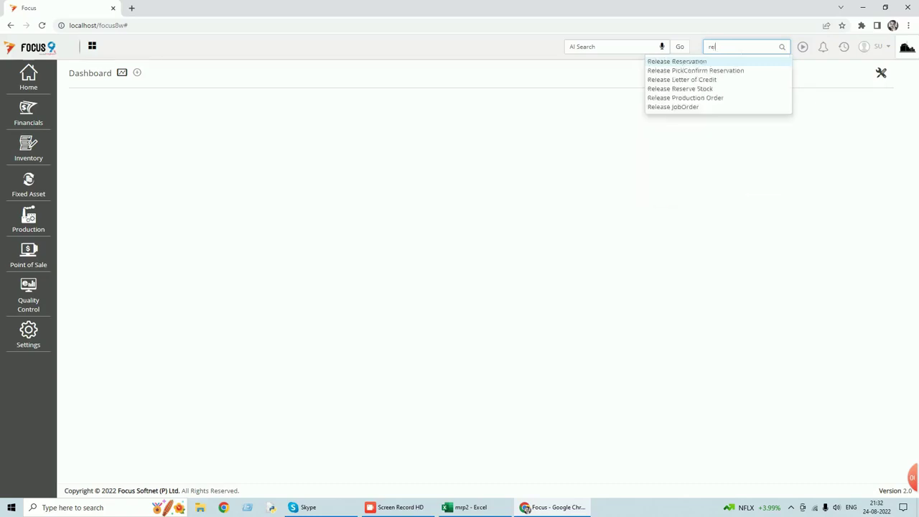
{"action": "left_click", "coordinate": [696, 102]}
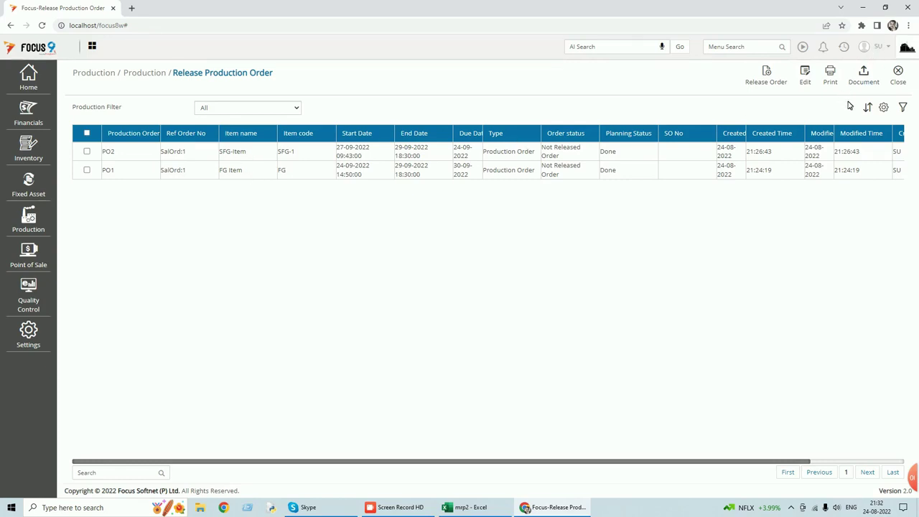
{"action": "double_click", "coordinate": [484, 133]}
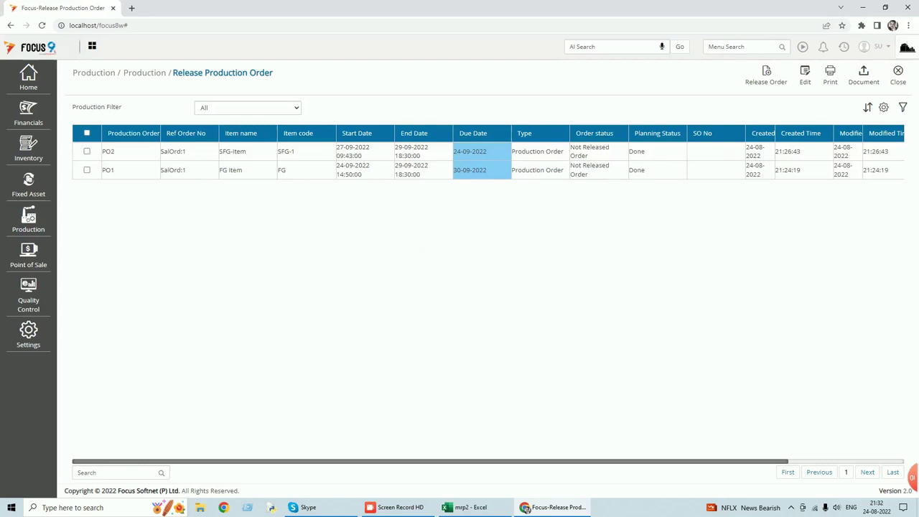
{"action": "left_click", "coordinate": [87, 151]}
{"action": "left_click", "coordinate": [766, 82]}
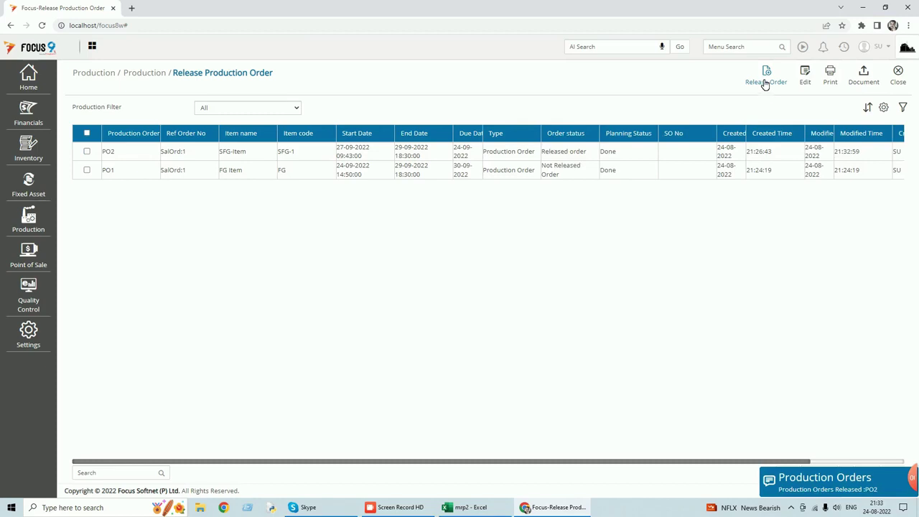
{"action": "left_click", "coordinate": [899, 79]}
{"action": "left_click", "coordinate": [725, 46]}
{"action": "type", "text": "issu"}
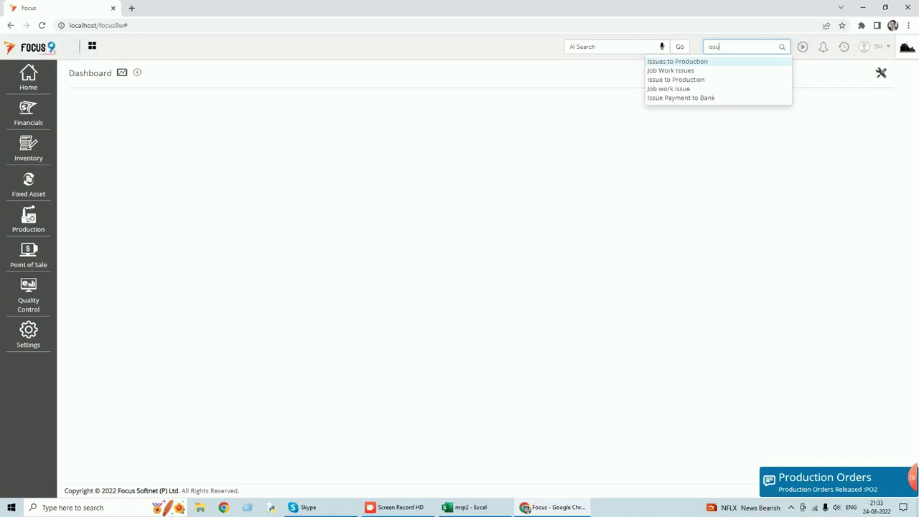
{"action": "left_click", "coordinate": [686, 63]}
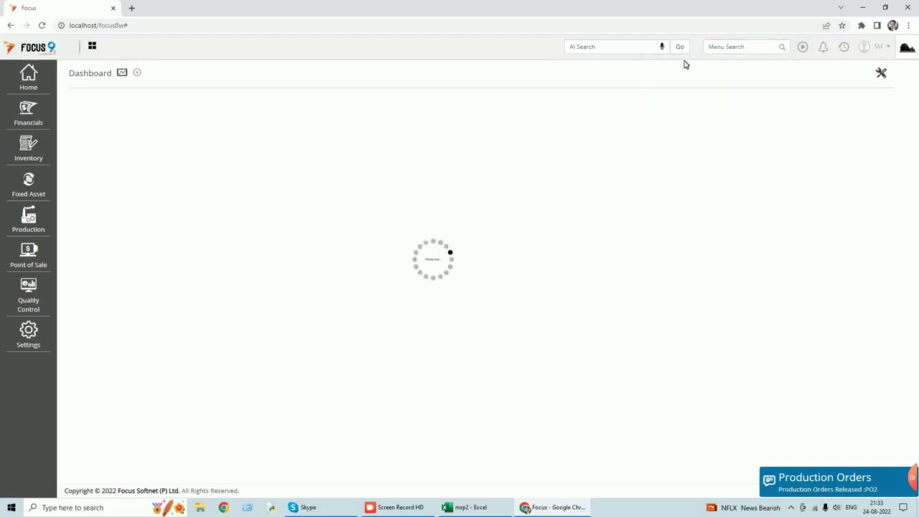
{"action": "left_click", "coordinate": [651, 82]}
{"action": "left_click", "coordinate": [228, 148]}
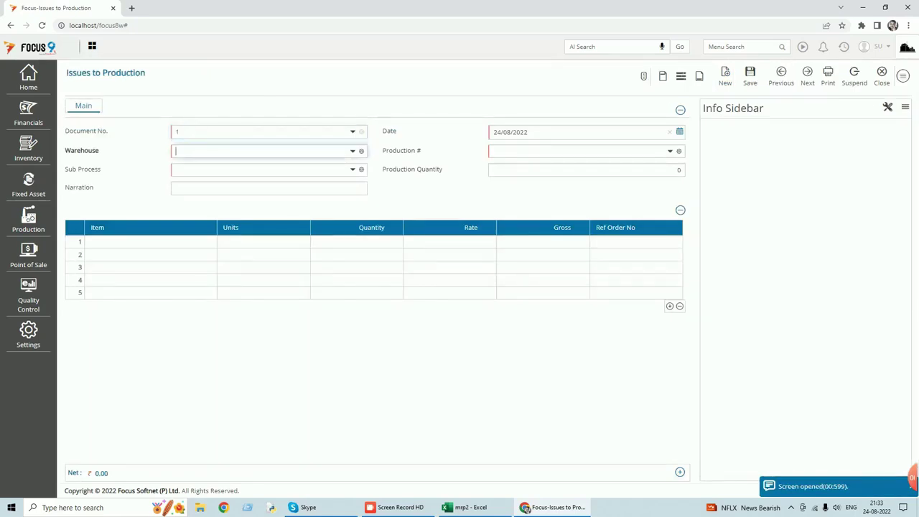
{"action": "type", "text": "m"}
{"action": "key", "text": "Tab"}
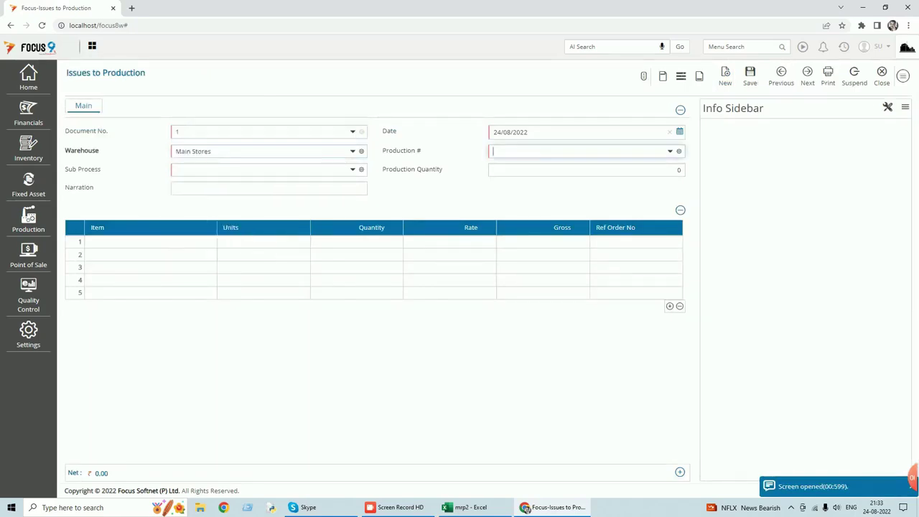
{"action": "left_click", "coordinate": [673, 153]}
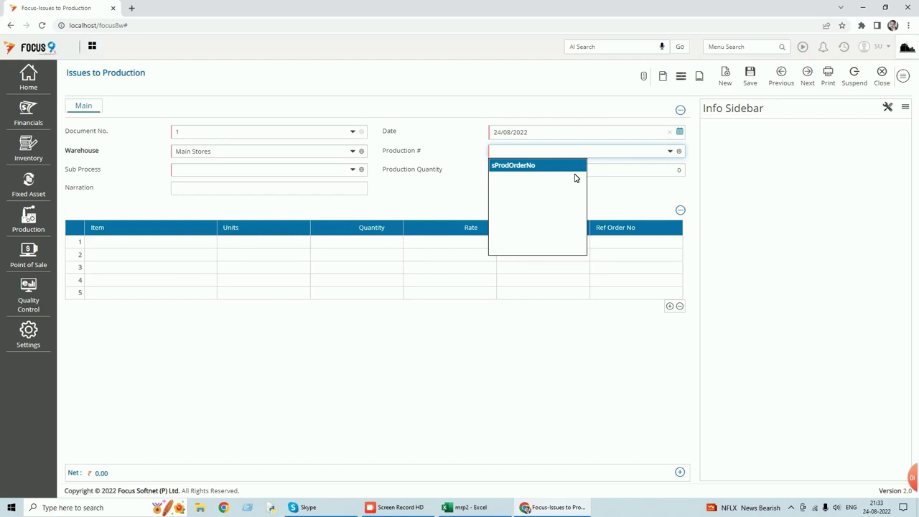
{"action": "left_click", "coordinate": [882, 74]}
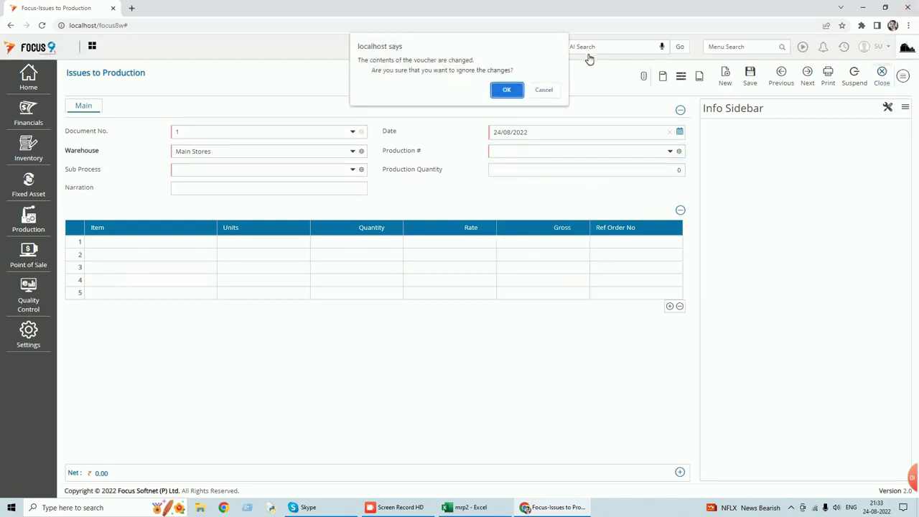
{"action": "left_click", "coordinate": [507, 90]}
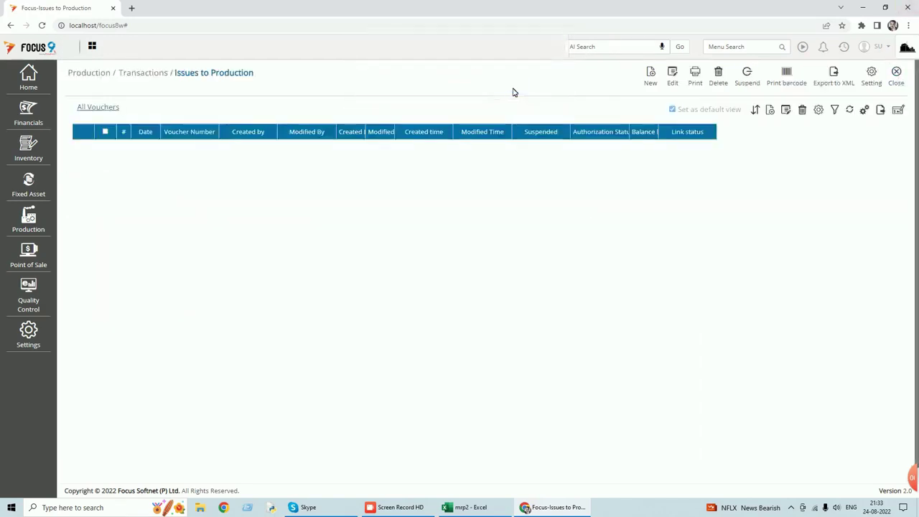
{"action": "left_click", "coordinate": [896, 75]}
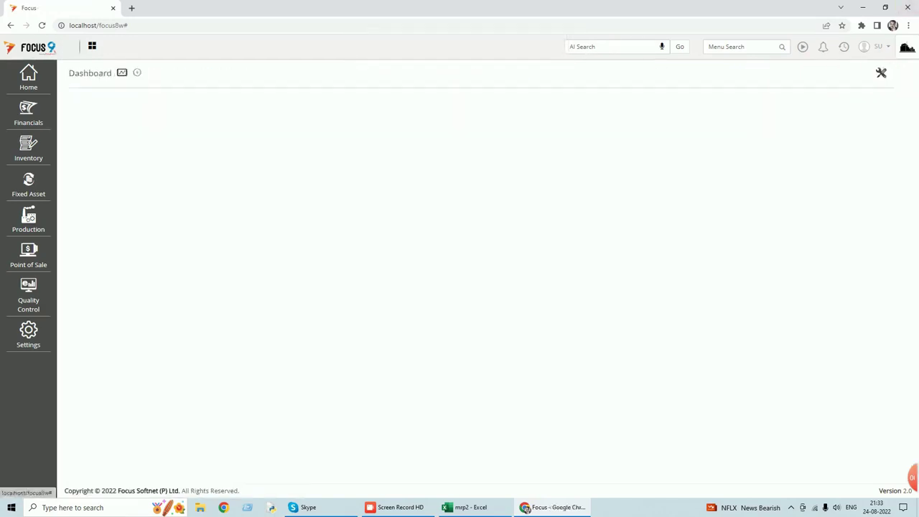
- Log out and sign back in to company MRP-2 [020] as su, entering the account password
{"action": "left_click", "coordinate": [891, 47]}
{"action": "left_click", "coordinate": [824, 94]}
{"action": "type", "text": "su"}
{"action": "key", "text": "Tab"}
{"action": "type", "text": "•"}
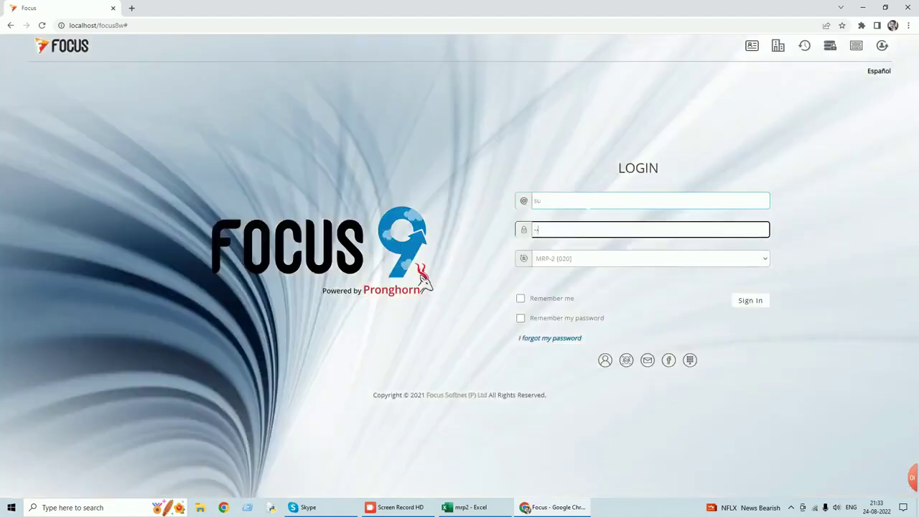
{"action": "key", "text": "Return"}
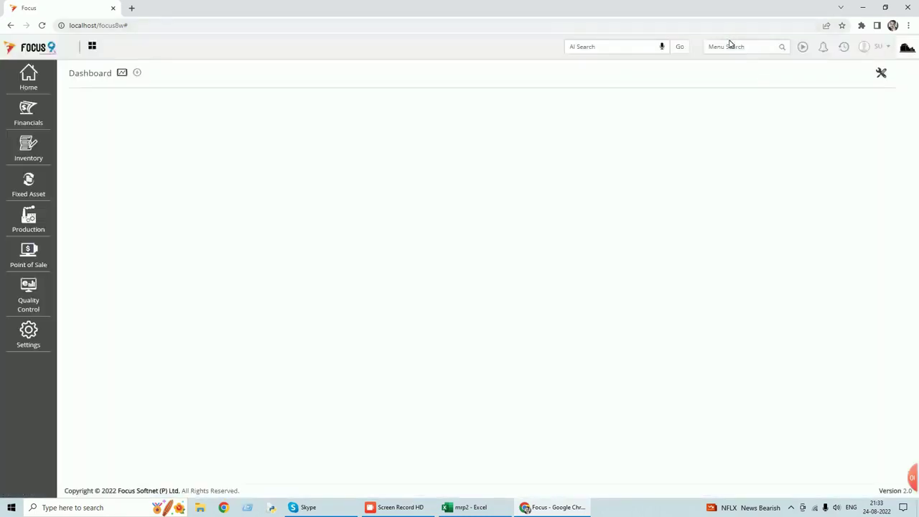
- Try to save an MRP Issue To Production for order PO2, Process-1, with Main Stores picked as the warehouse
{"action": "left_click", "coordinate": [729, 45]}
{"action": "type", "text": "issu"}
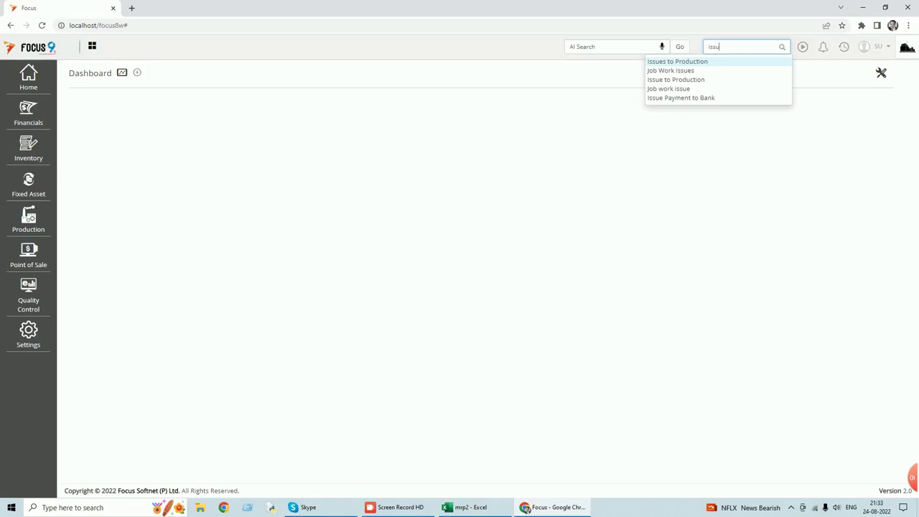
{"action": "left_click", "coordinate": [700, 80]}
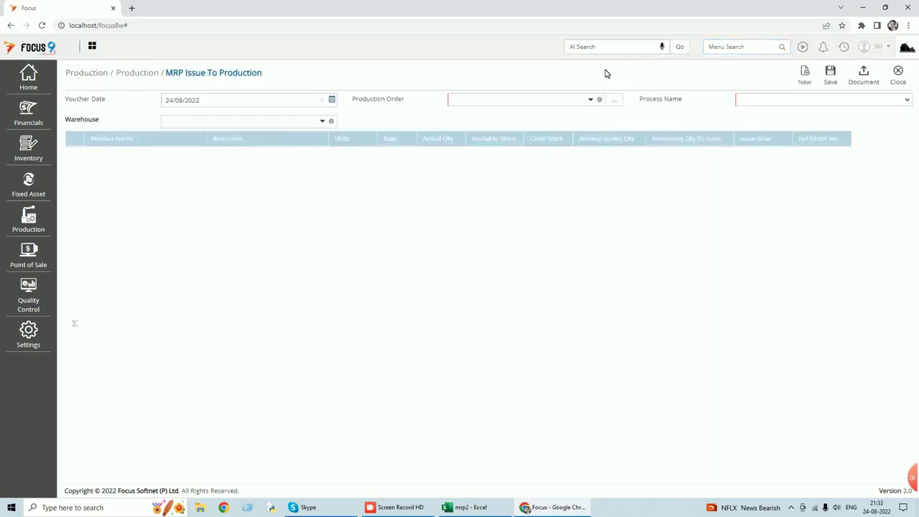
{"action": "left_click", "coordinate": [322, 122]}
{"action": "left_click", "coordinate": [180, 157]}
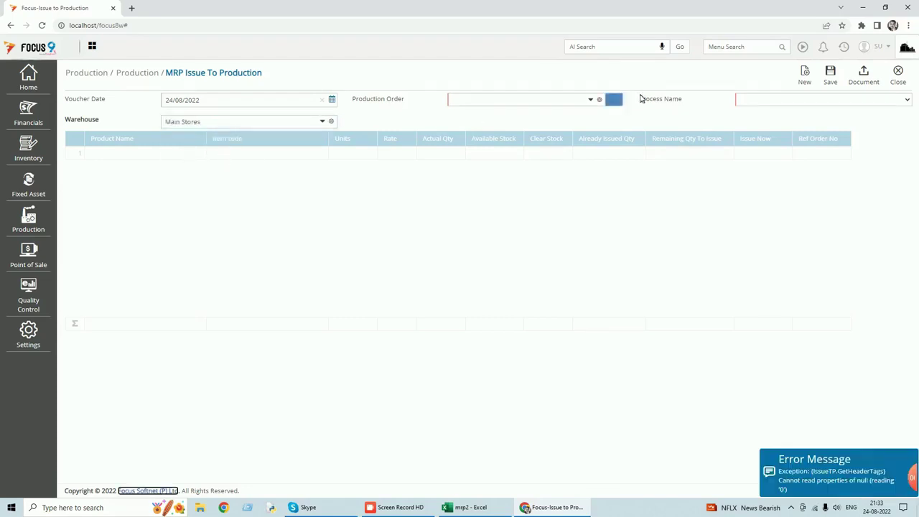
{"action": "left_click", "coordinate": [593, 99]}
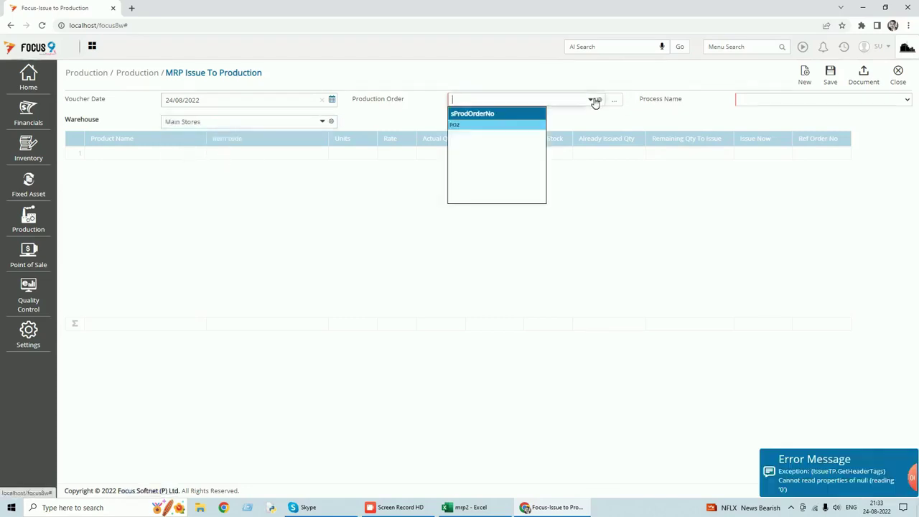
{"action": "left_click", "coordinate": [482, 133]}
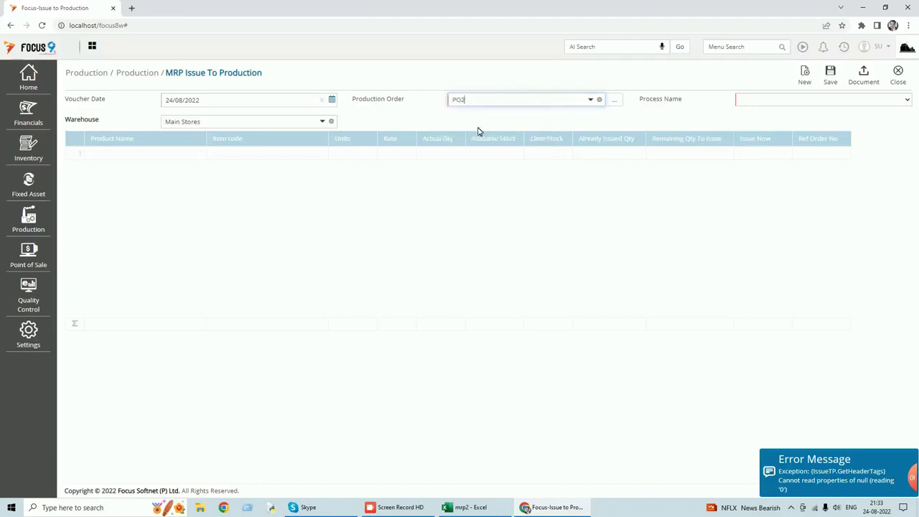
{"action": "left_click", "coordinate": [909, 100]}
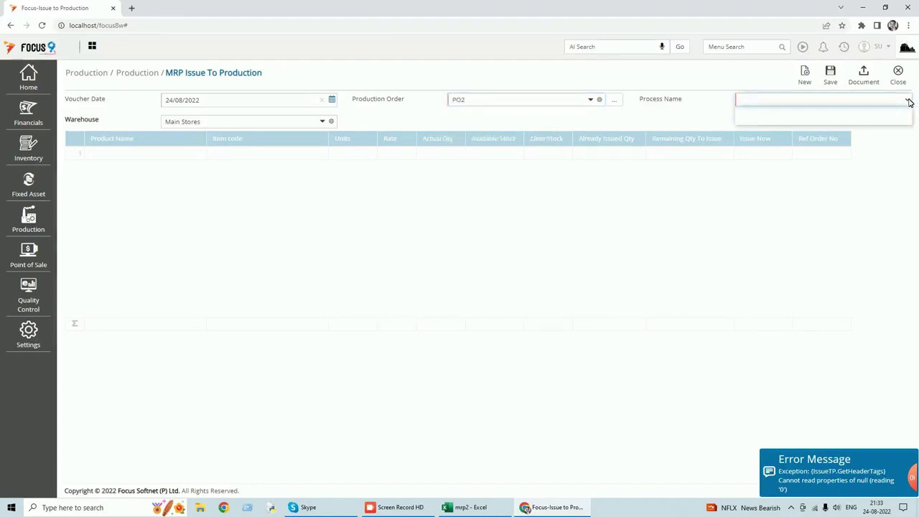
{"action": "left_click", "coordinate": [812, 121]}
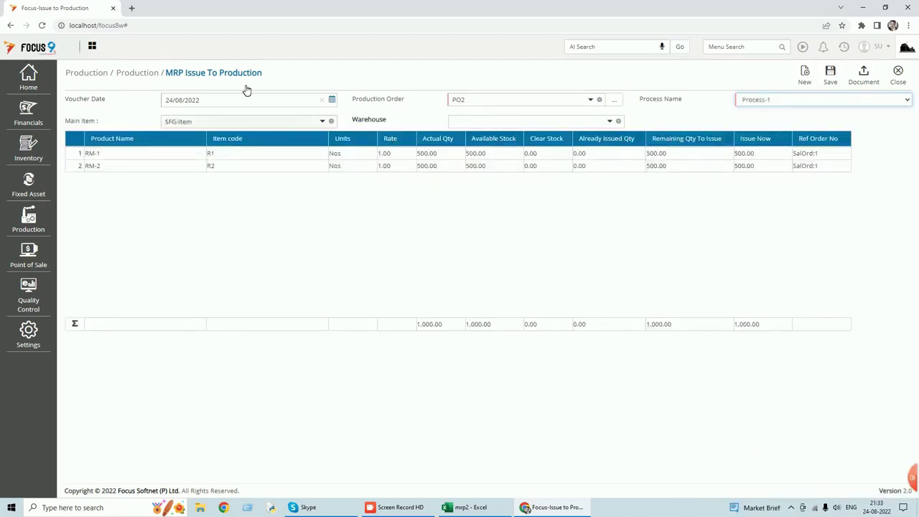
{"action": "left_click", "coordinate": [831, 82]}
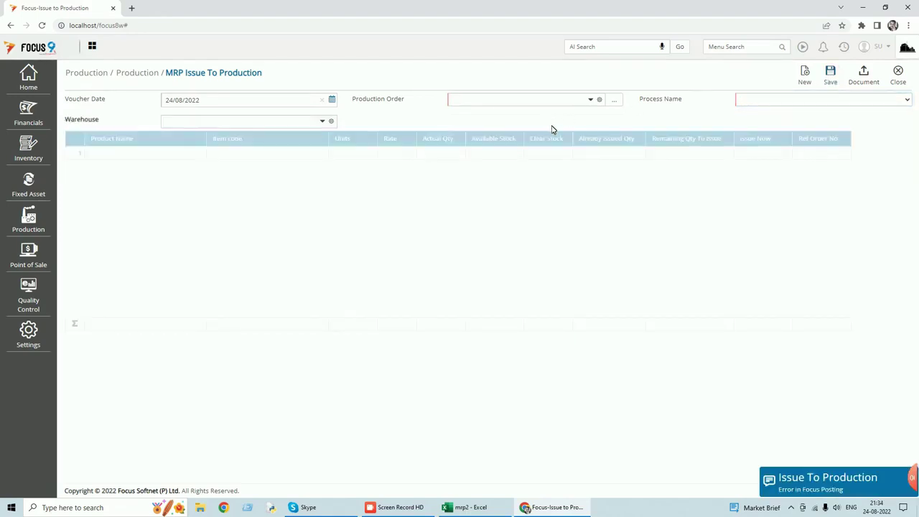
- Close the MRP Issue To Production screen and open the Production order status report
{"action": "left_click", "coordinate": [899, 74]}
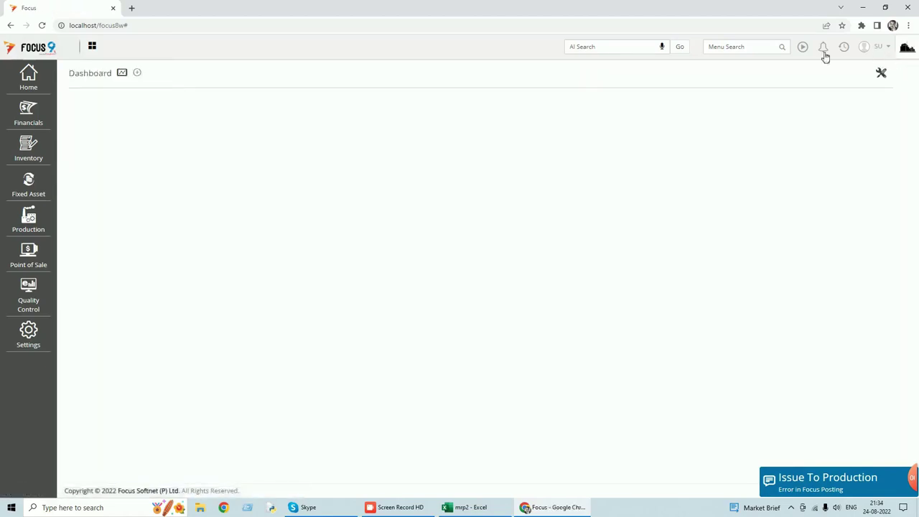
{"action": "left_click", "coordinate": [724, 41]}
{"action": "type", "text": "produ"}
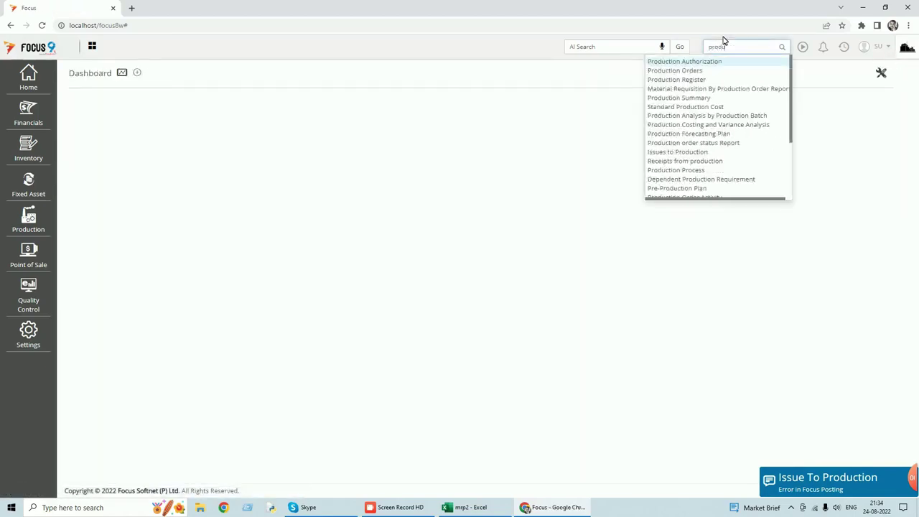
{"action": "type", "text": "ction o"}
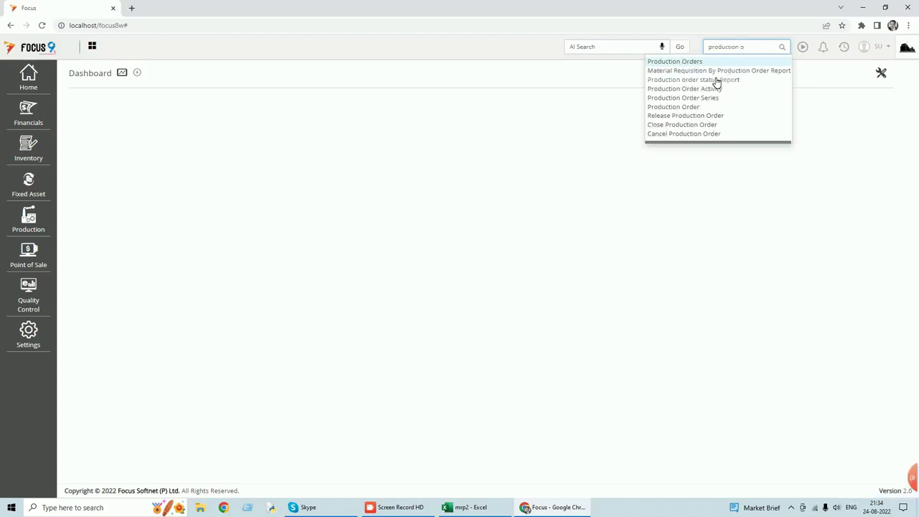
{"action": "left_click", "coordinate": [716, 80]}
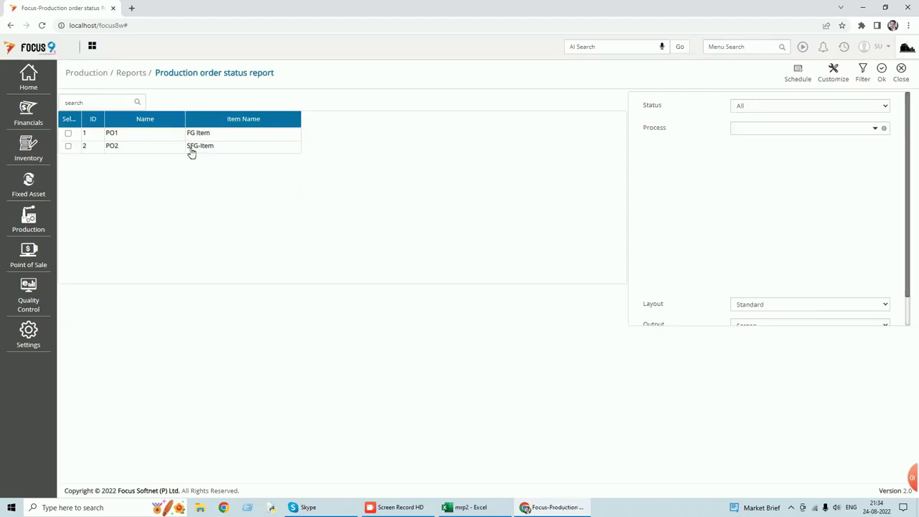
- Run the Production order status report for PO1 and PO2, and examine its columns for quantities, order status and creation times
{"action": "left_click", "coordinate": [68, 132]}
{"action": "left_click", "coordinate": [68, 146]}
{"action": "left_click", "coordinate": [885, 75]}
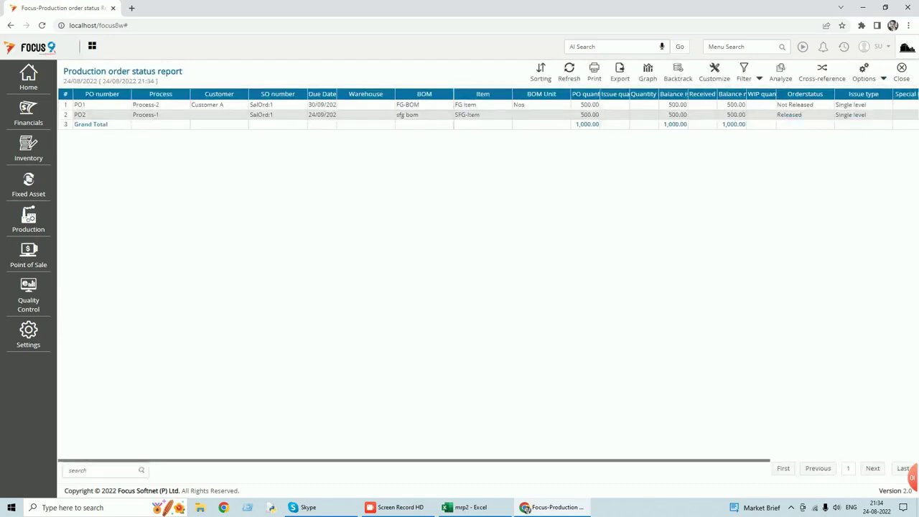
{"action": "left_click_drag", "start_coordinate": [725, 460], "coordinate": [882, 460]}
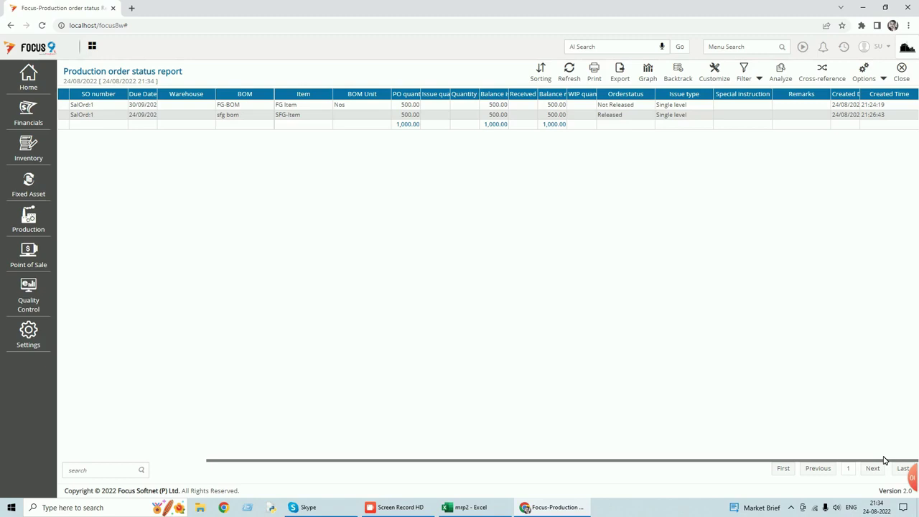
{"action": "left_click_drag", "start_coordinate": [884, 461], "coordinate": [667, 472]}
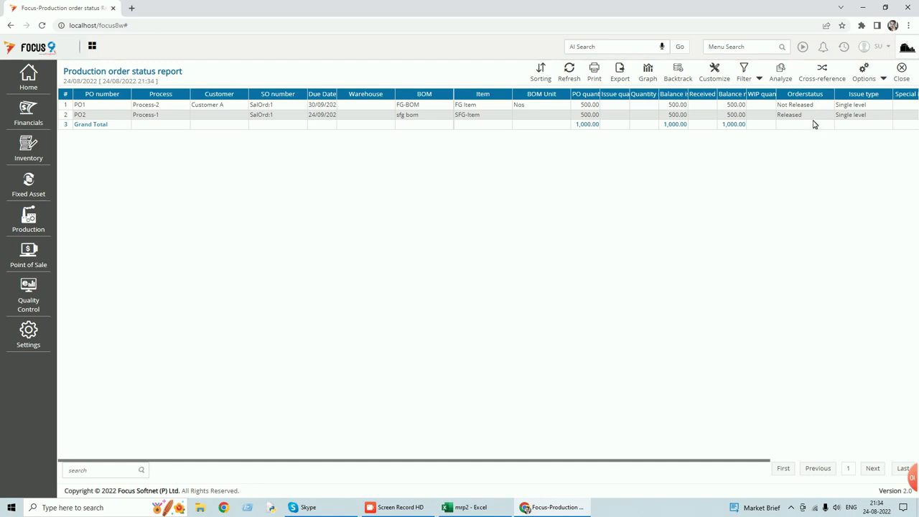
{"action": "left_click_drag", "start_coordinate": [765, 461], "coordinate": [862, 435]}
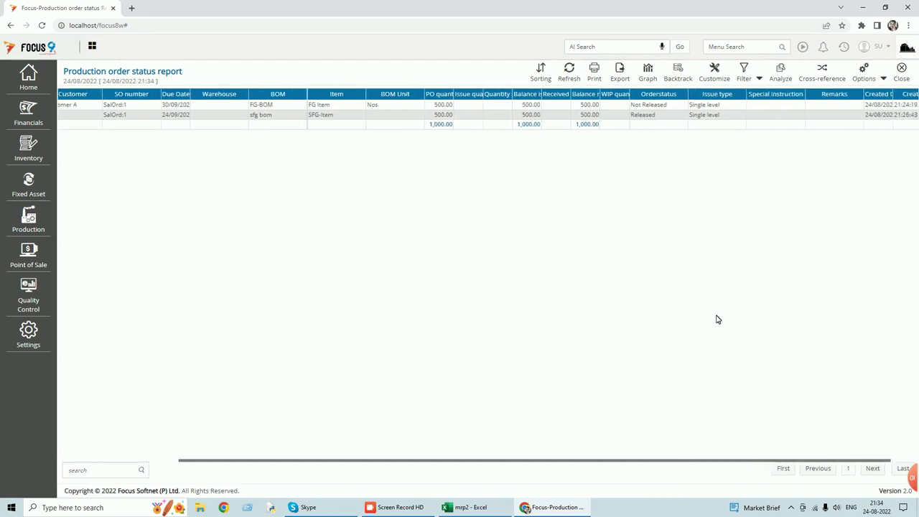